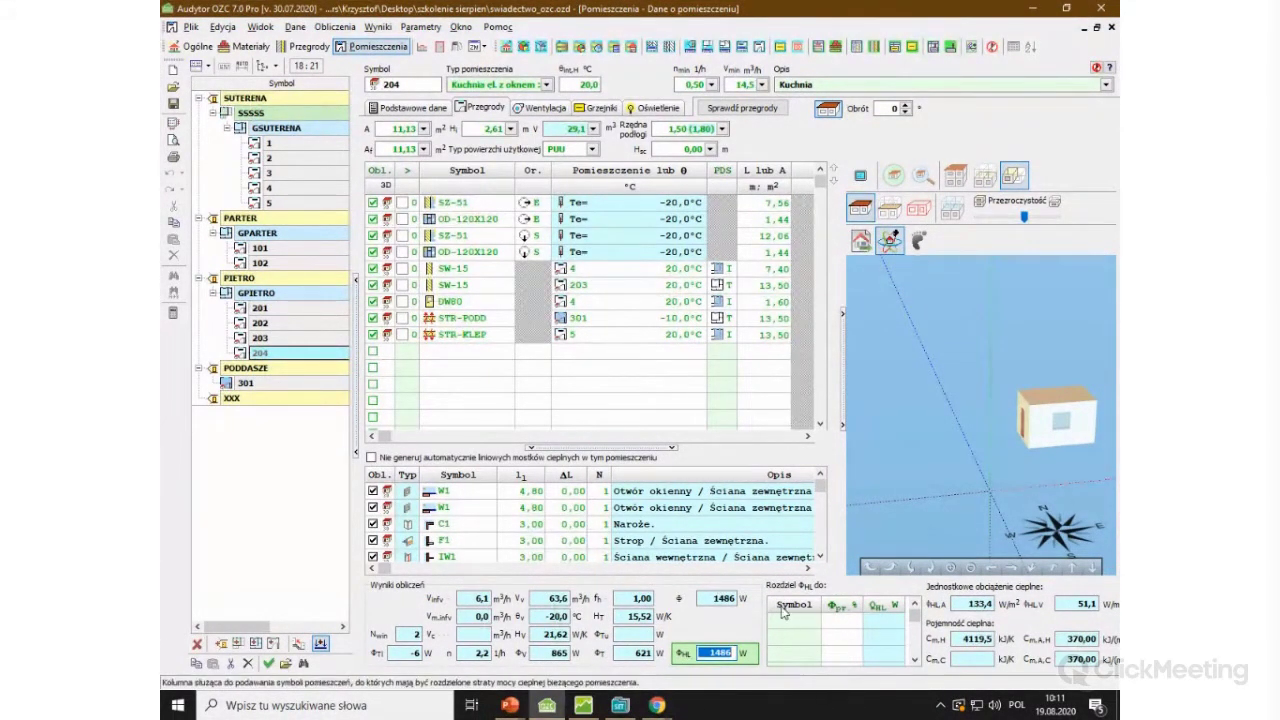
# Step: Assign the heat load of room 204 (Kuchnia) to room 203 in the load distribution table
pyautogui.click(805, 620)
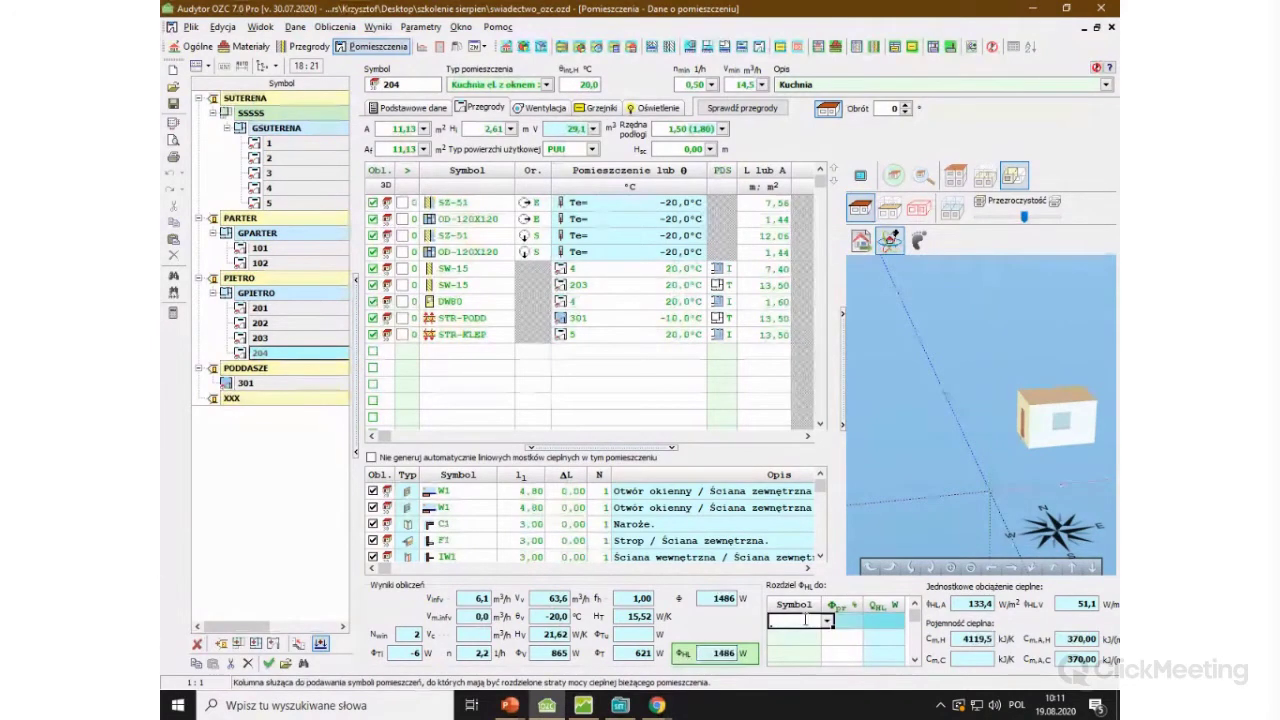
pyautogui.write('20')
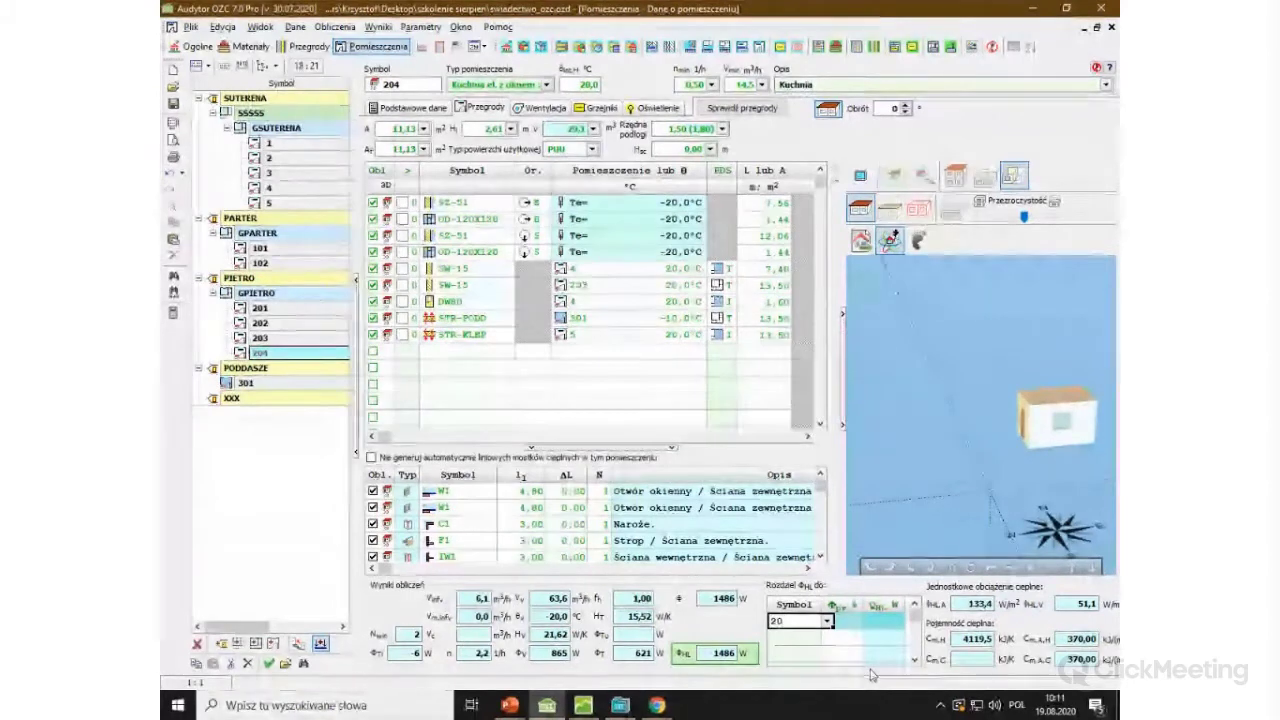
pyautogui.write('3')
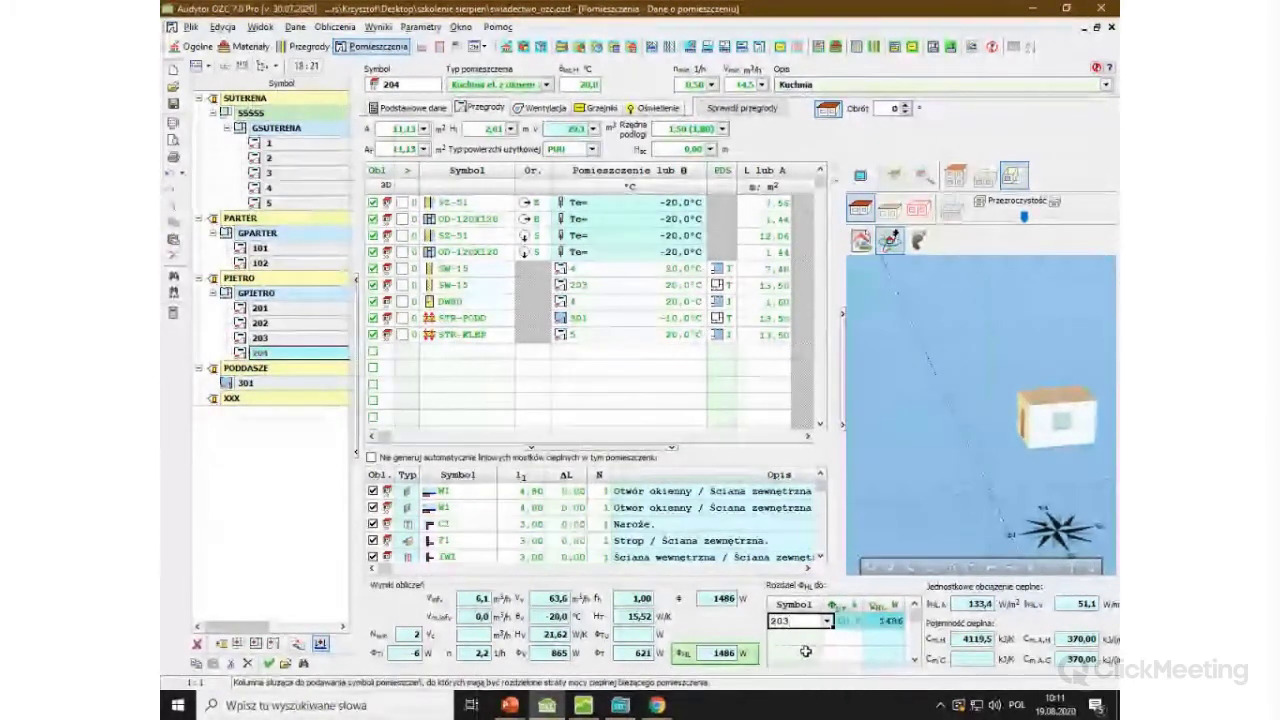
pyautogui.press('Return')
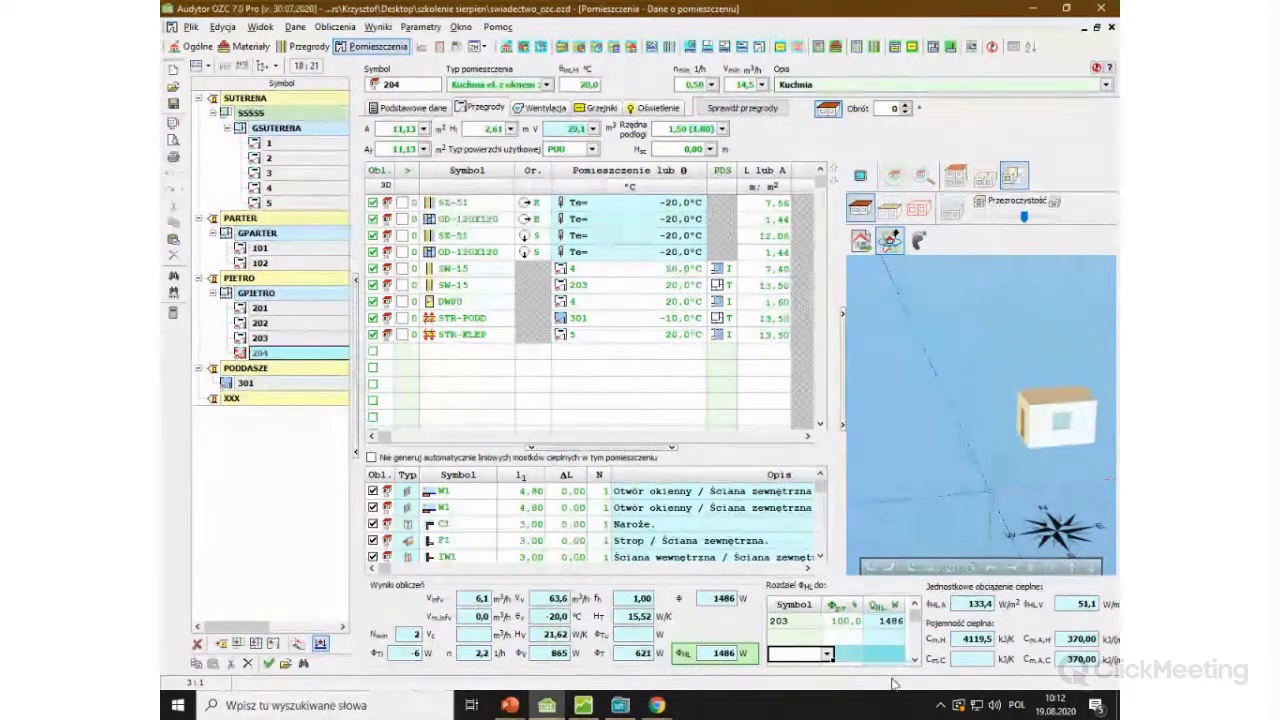
pyautogui.click(1117, 705)
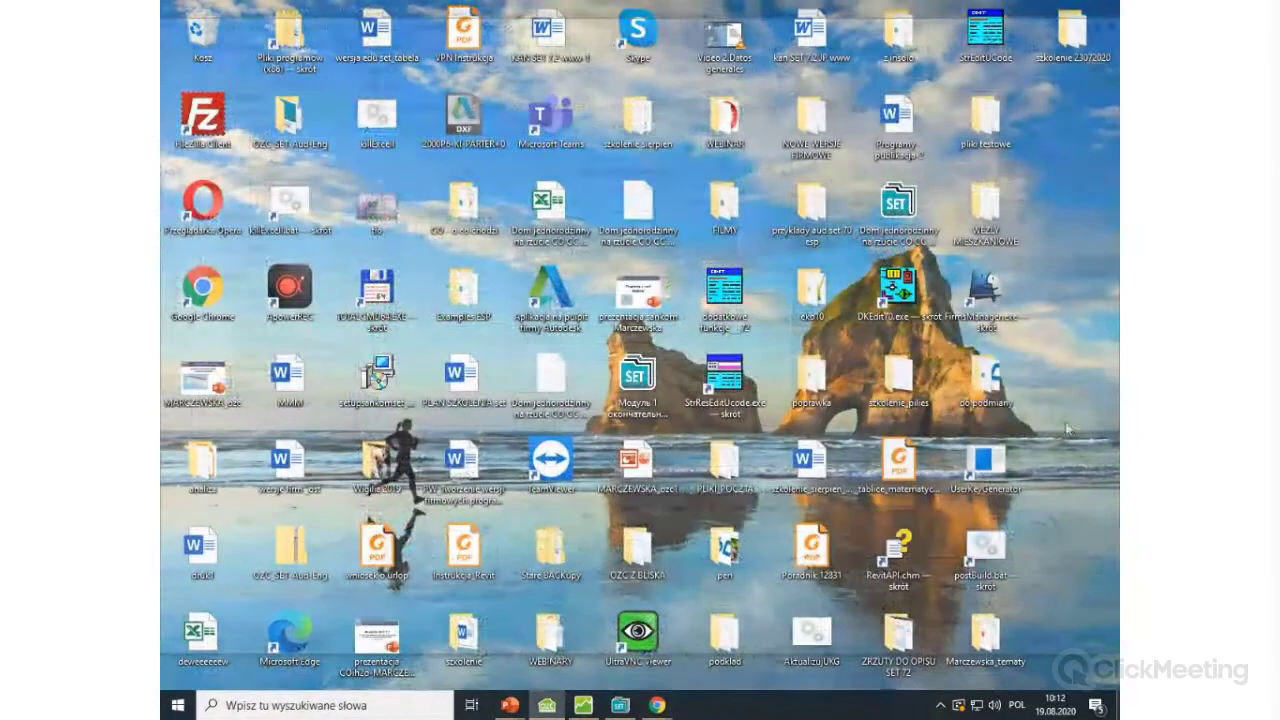
pyautogui.click(547, 705)
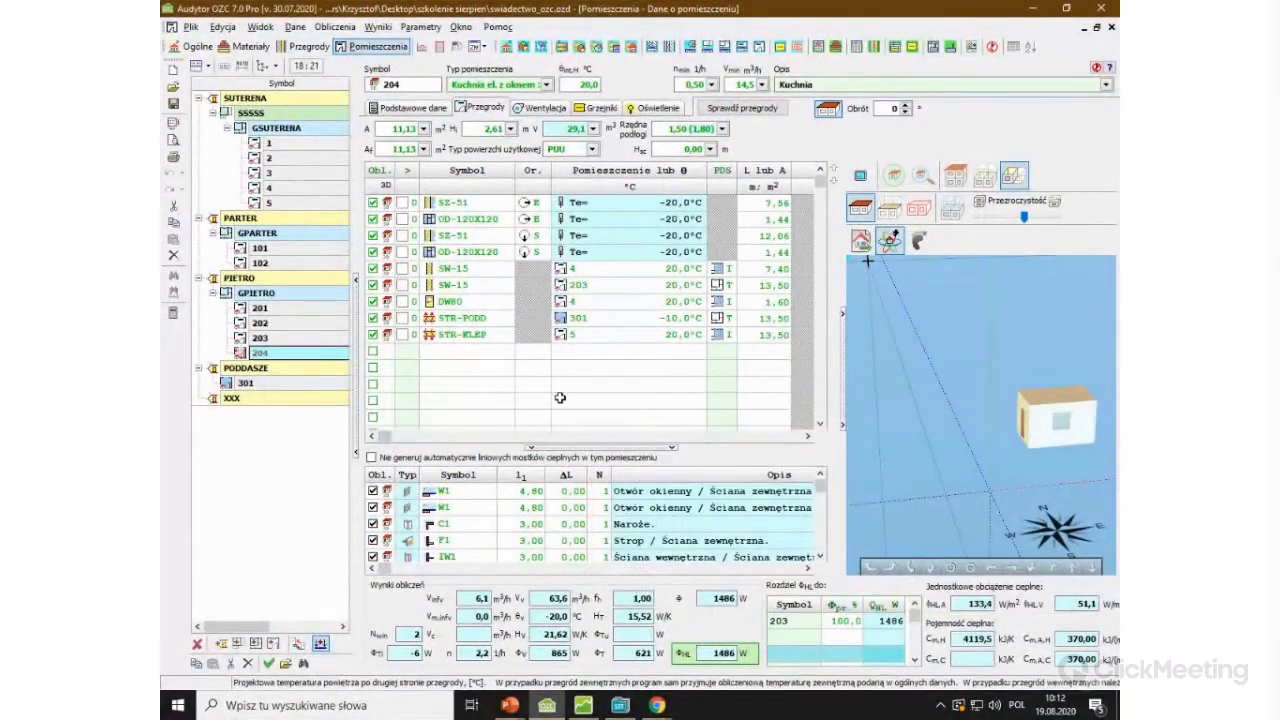
pyautogui.moveTo(993, 284); pyautogui.dragTo(987, 293)
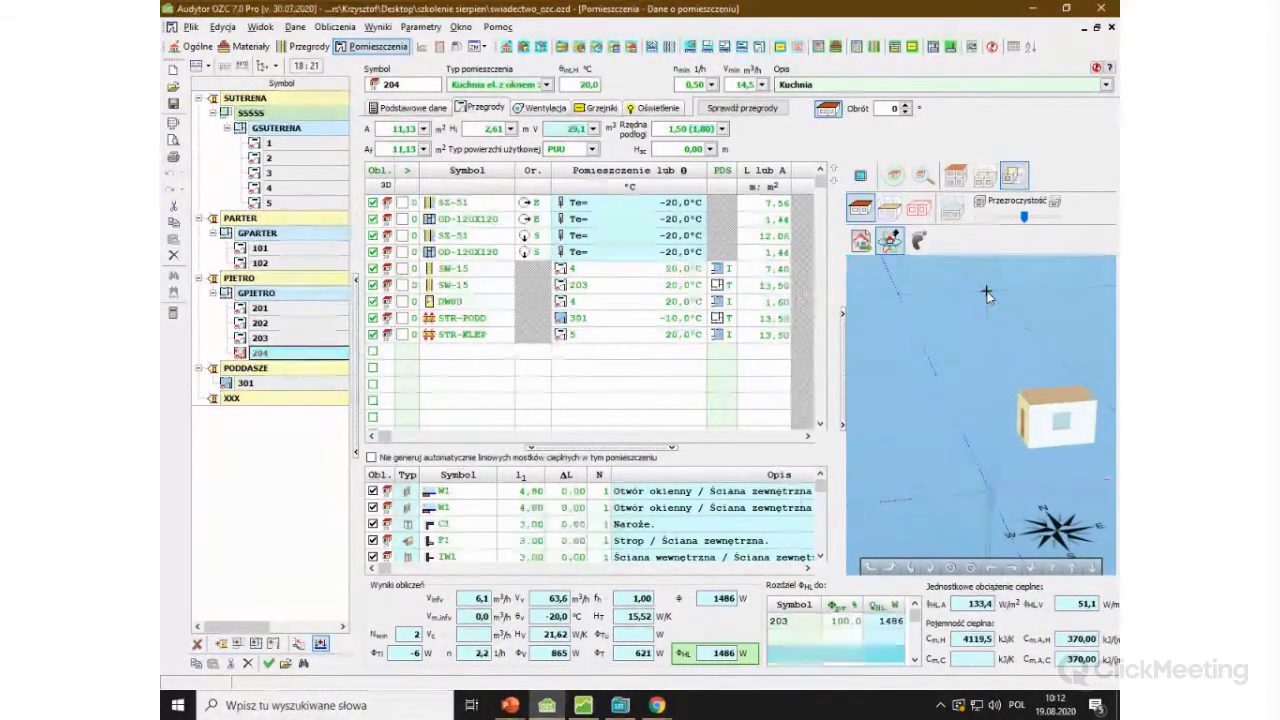
pyautogui.moveTo(986, 293); pyautogui.dragTo(987, 315)
# Step: Add room 202 as a second recipient of room 204's heat load and set room 203's share to 60%
pyautogui.click(797, 637)
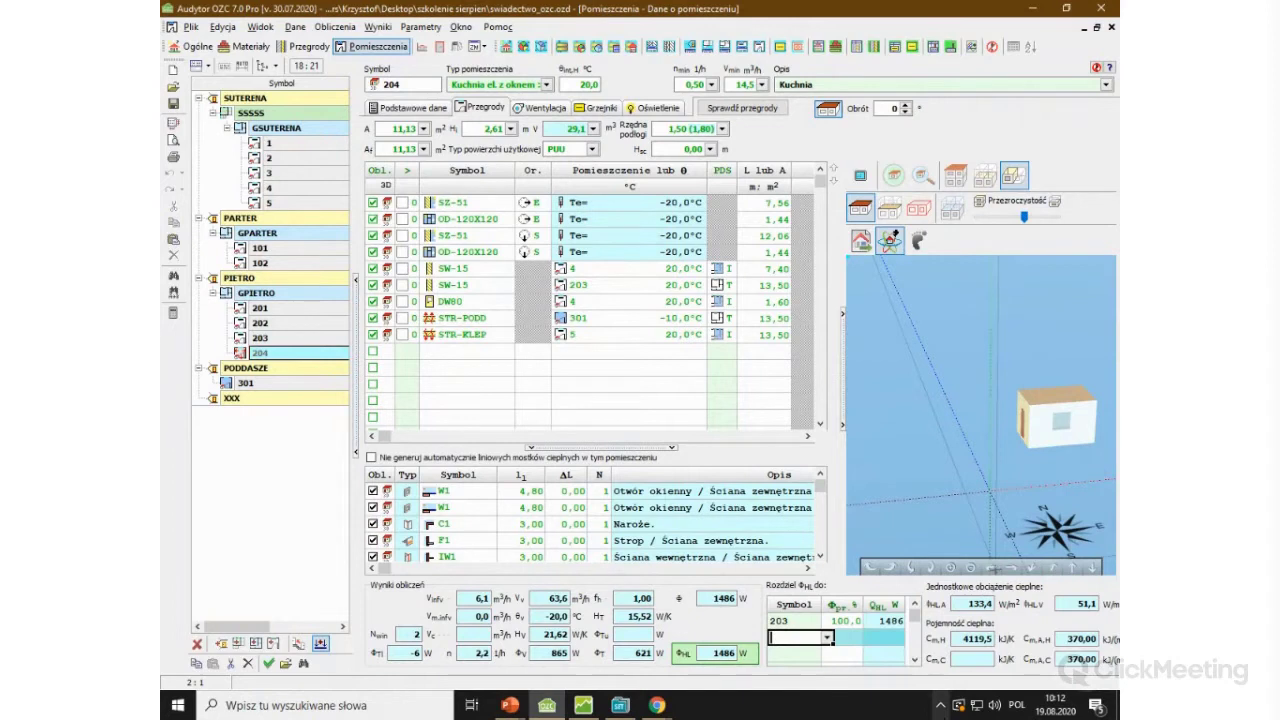
pyautogui.write('202')
pyautogui.press('Return')
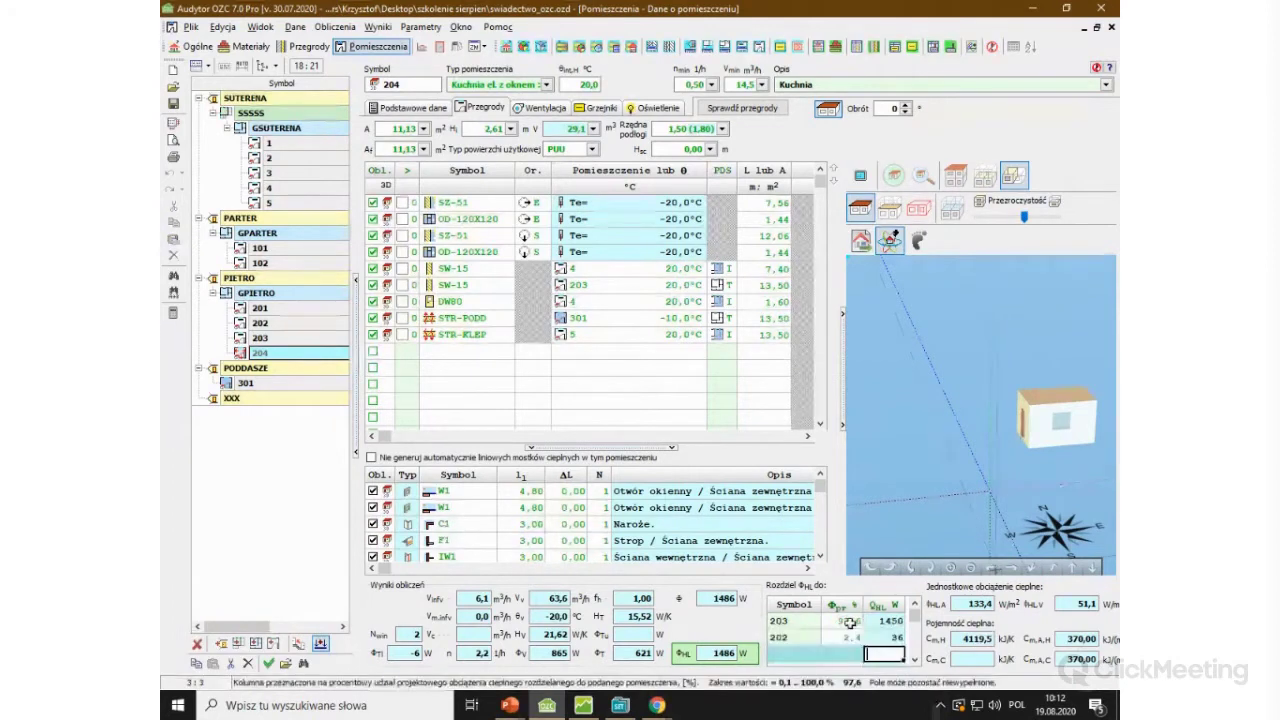
pyautogui.click(849, 622)
pyautogui.write('60')
pyautogui.press('Return')
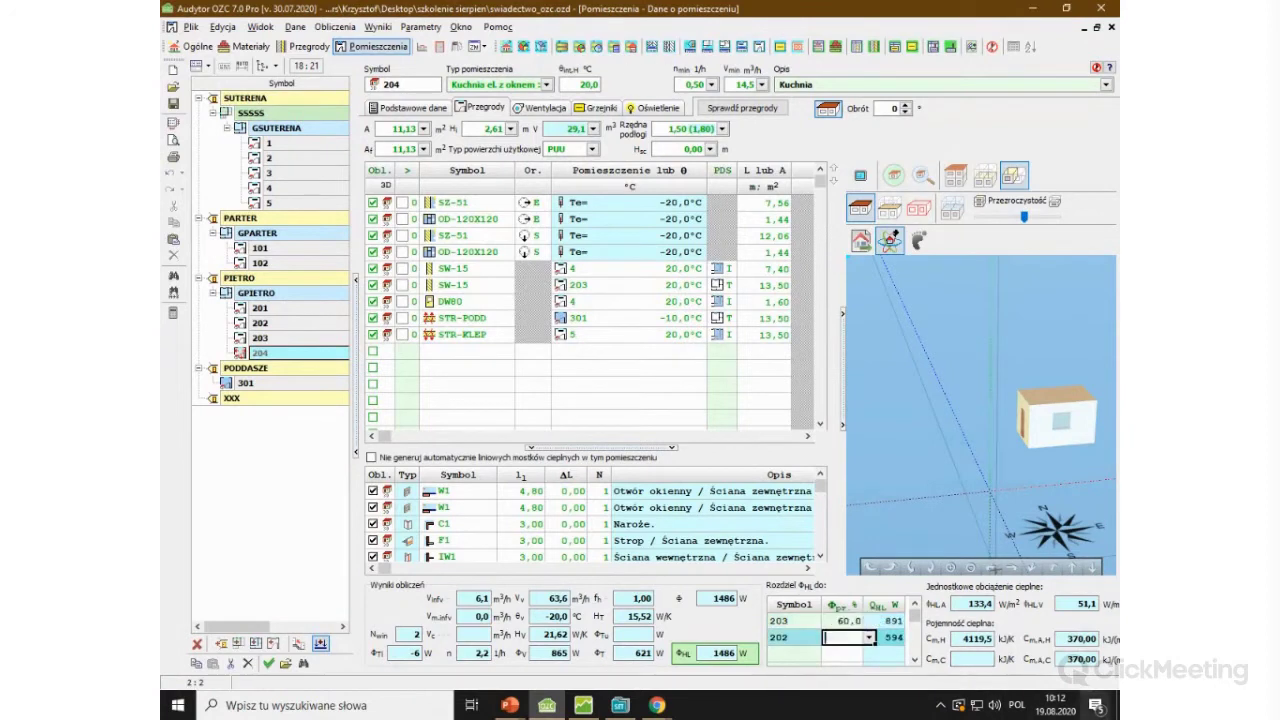
pyautogui.click(650, 377)
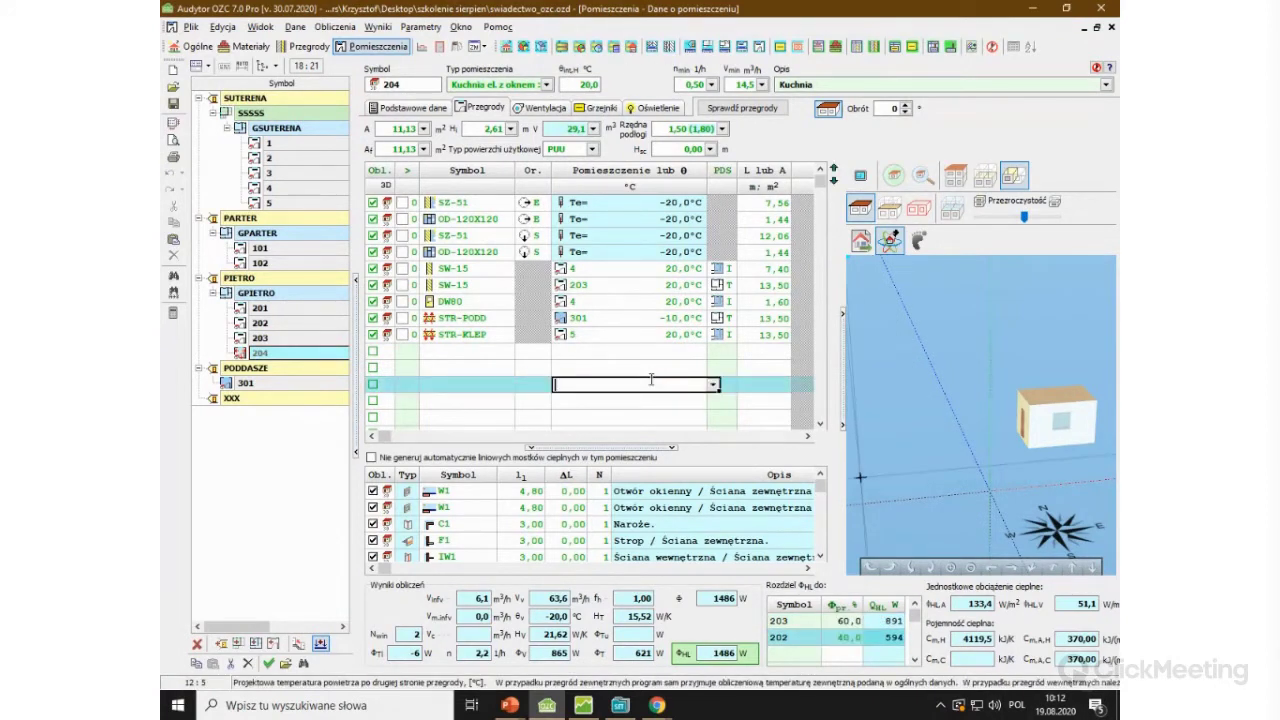
# Step: Run the calculations for the building and decline viewing the diagnostics list
pyautogui.click(743, 381)
pyautogui.press('F9')
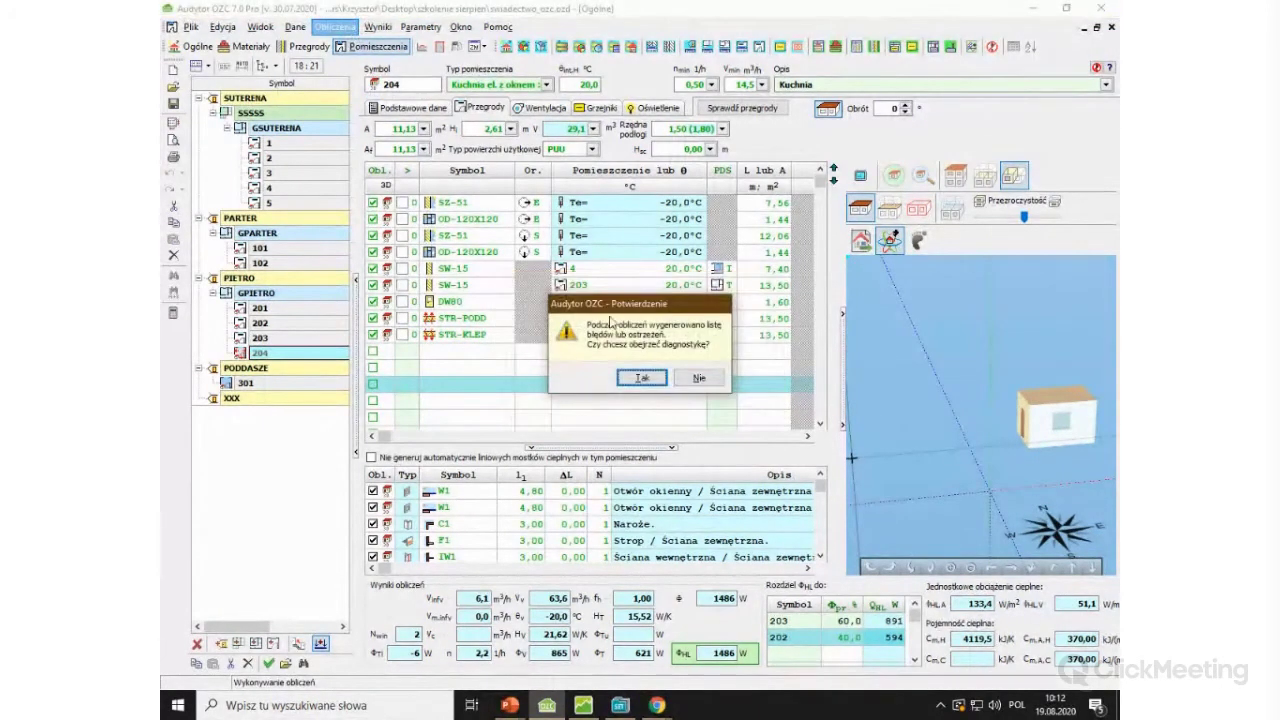
pyautogui.click(698, 377)
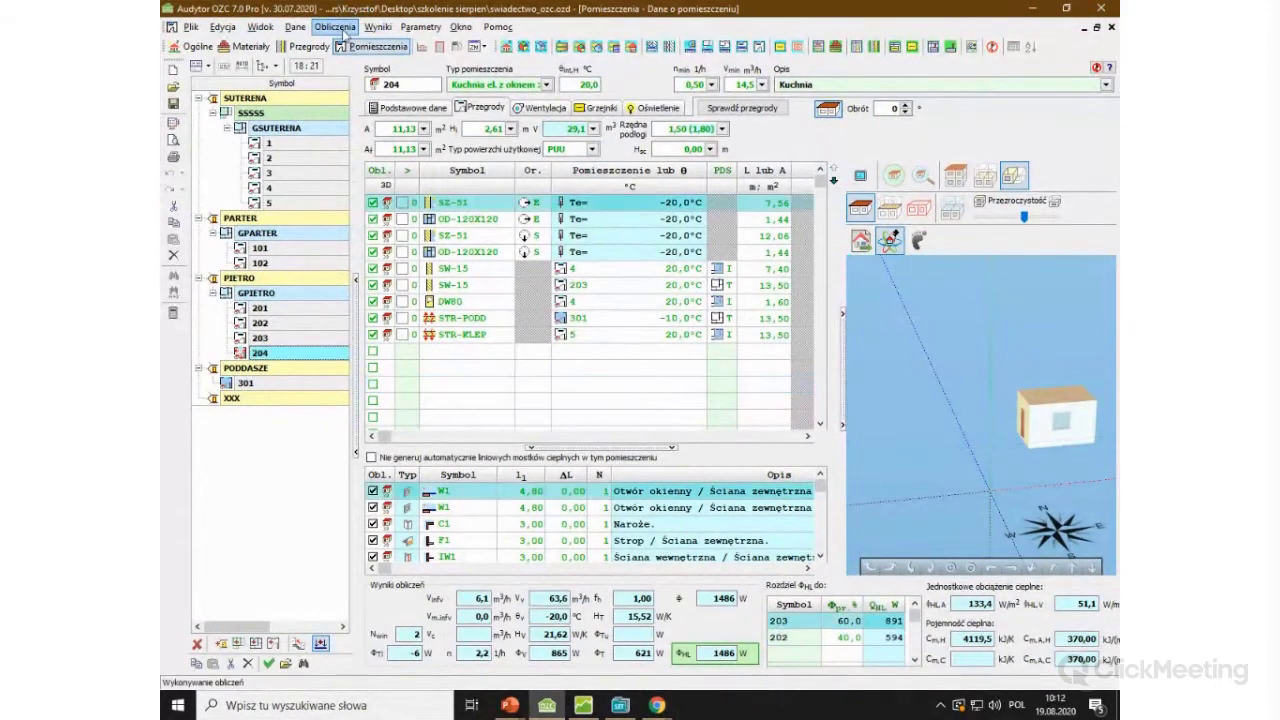
# Step: Open the room summary results and examine the design heat load of rooms 204 and 301
pyautogui.click(378, 27)
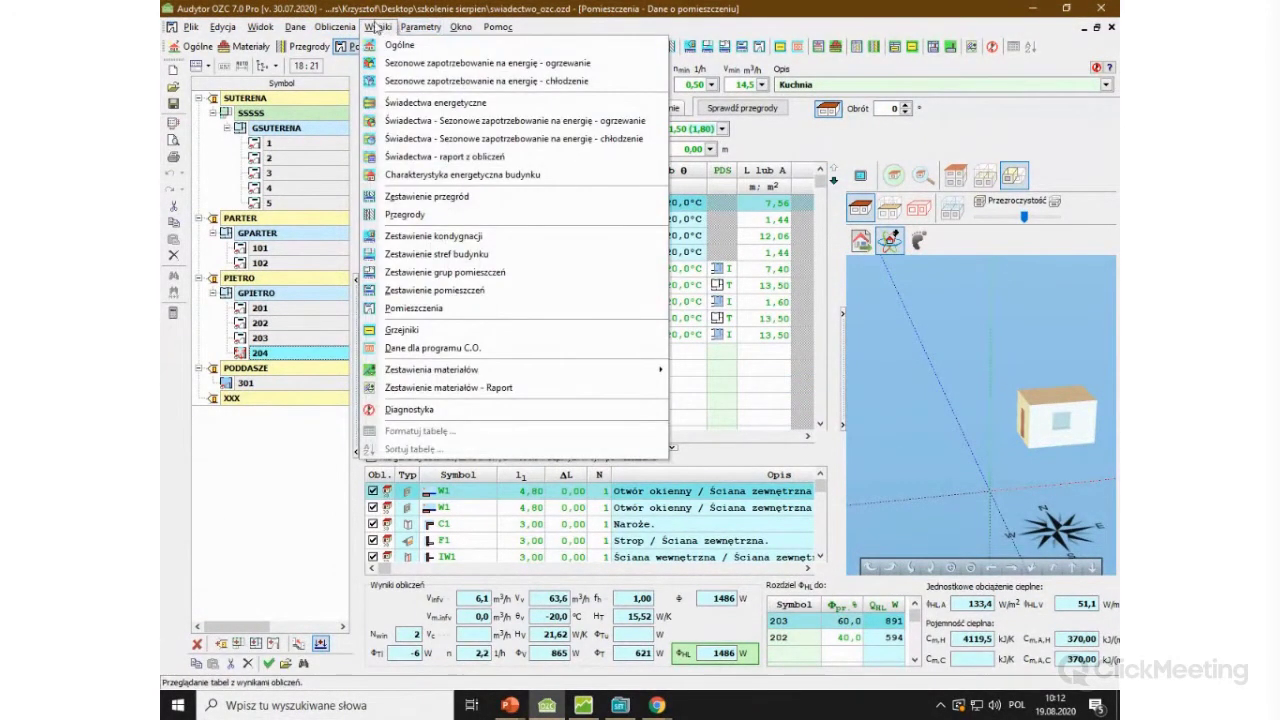
pyautogui.click(491, 294)
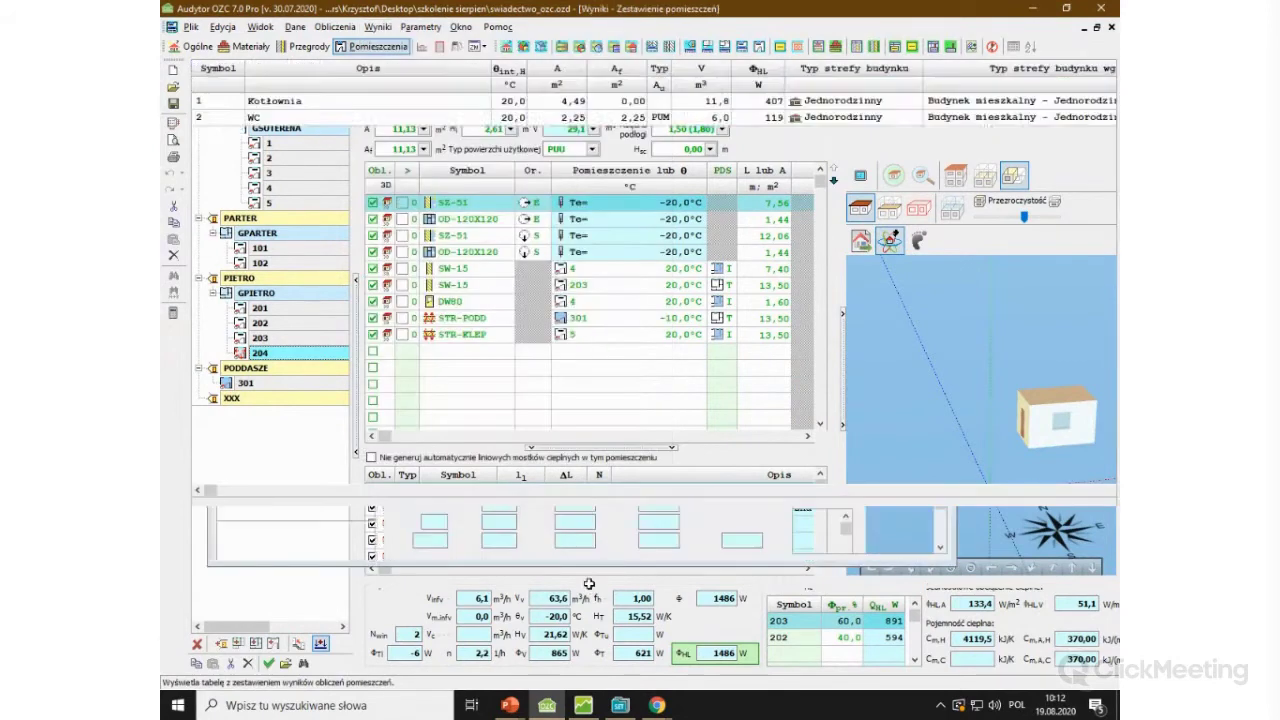
pyautogui.click(207, 267)
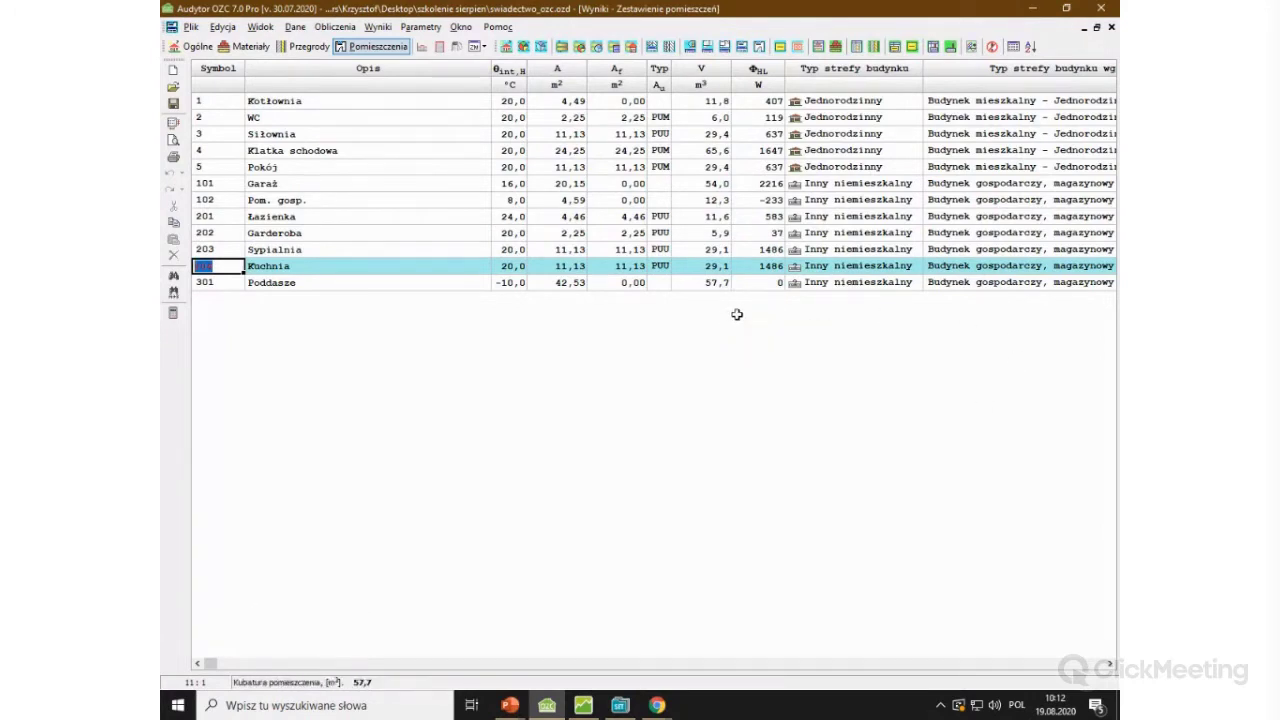
pyautogui.click(764, 285)
pyautogui.click(770, 264)
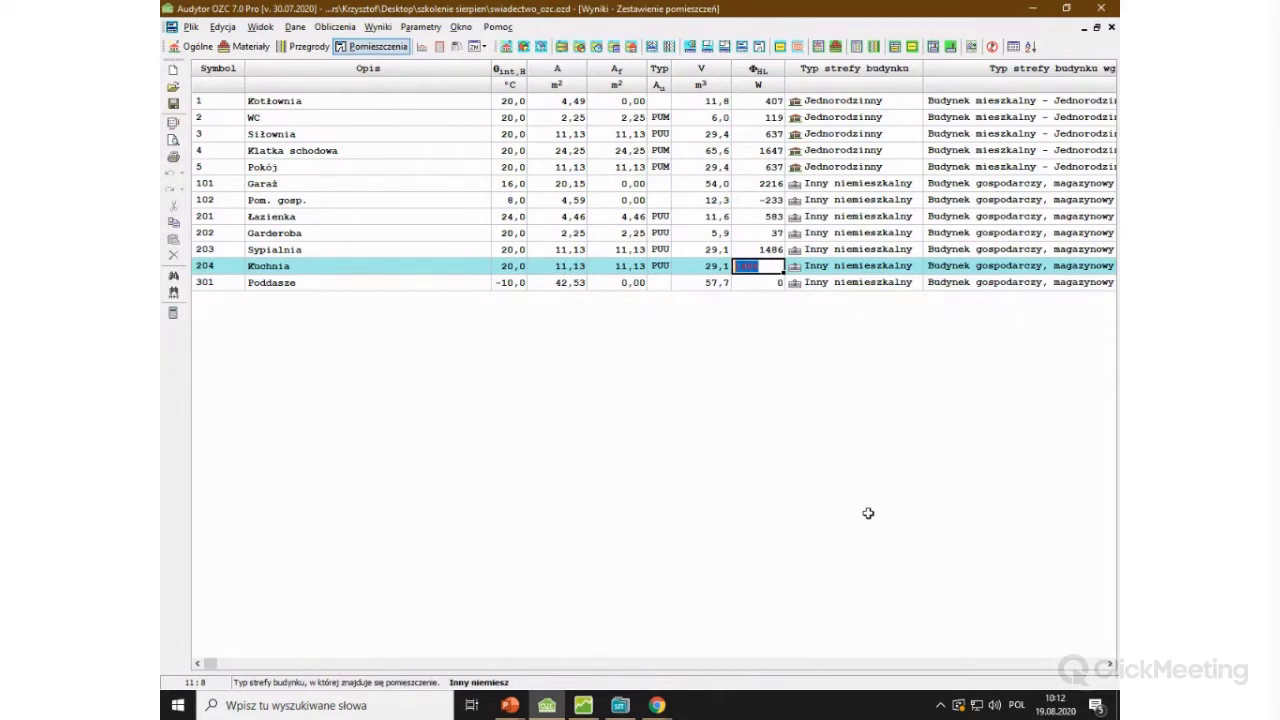
pyautogui.click(755, 284)
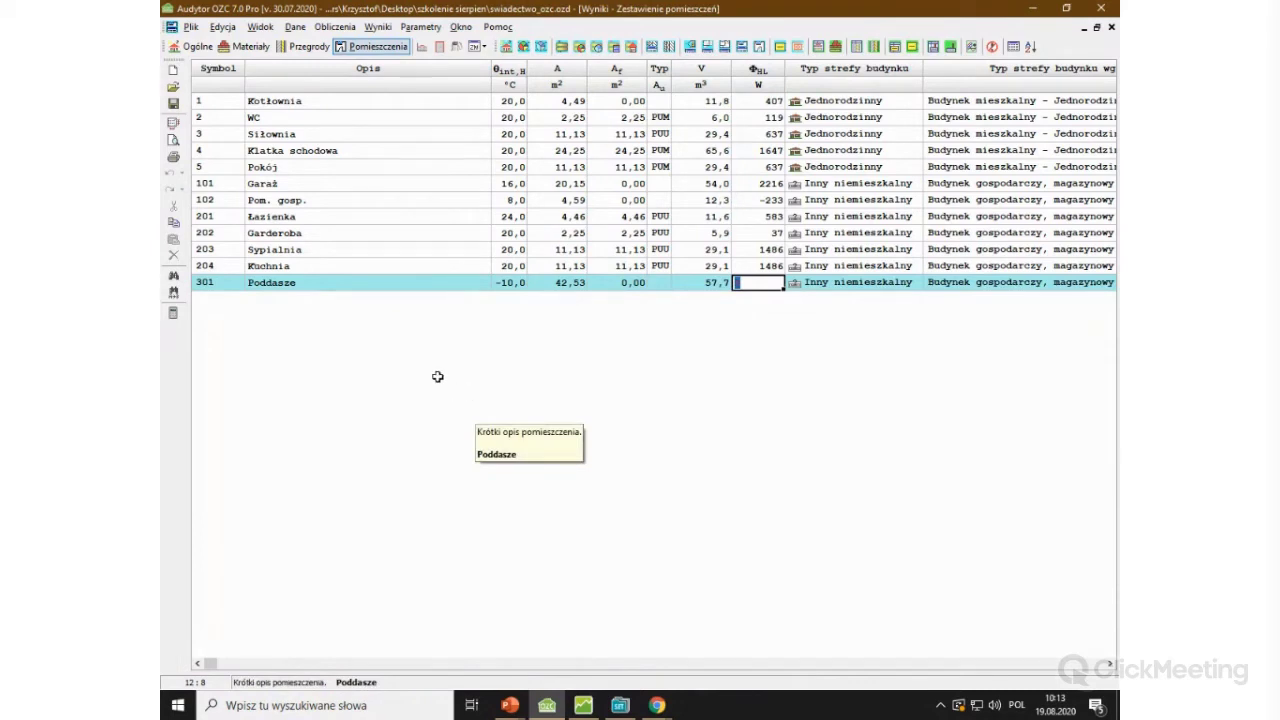
# Step: Open the results with data for the C.O. program and examine the redistributed heat load of room 204
pyautogui.click(378, 28)
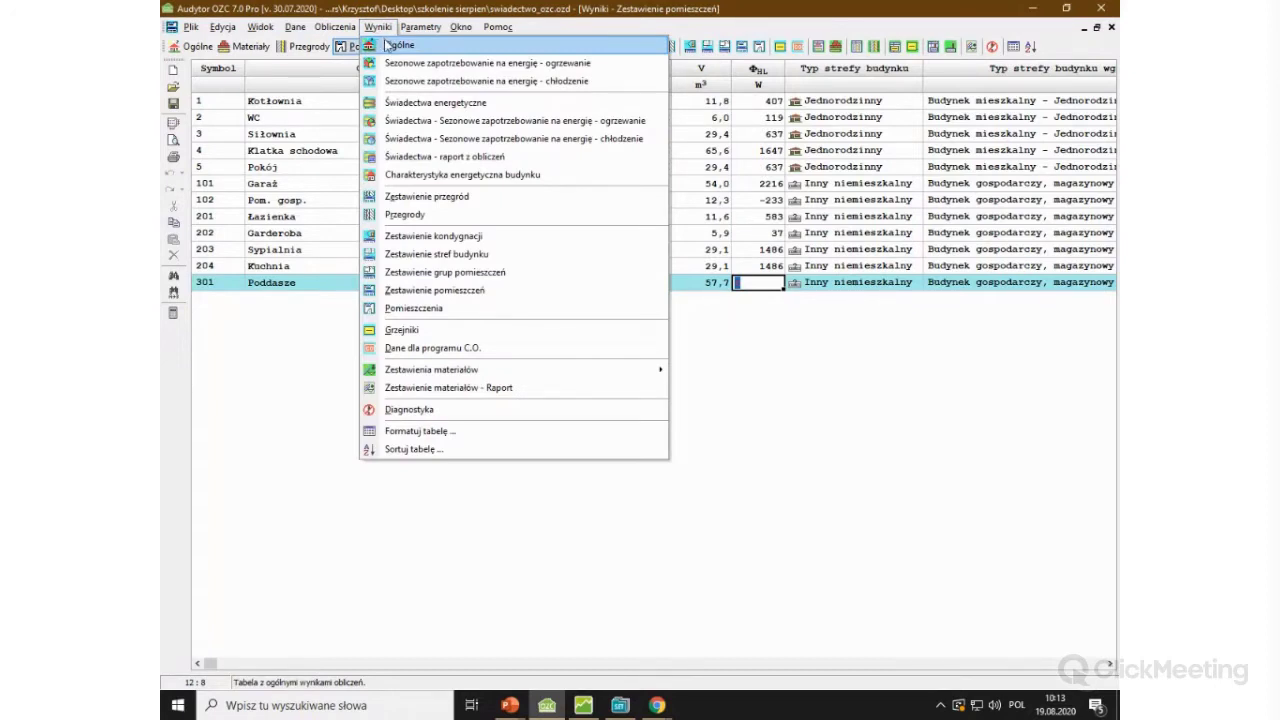
pyautogui.click(497, 350)
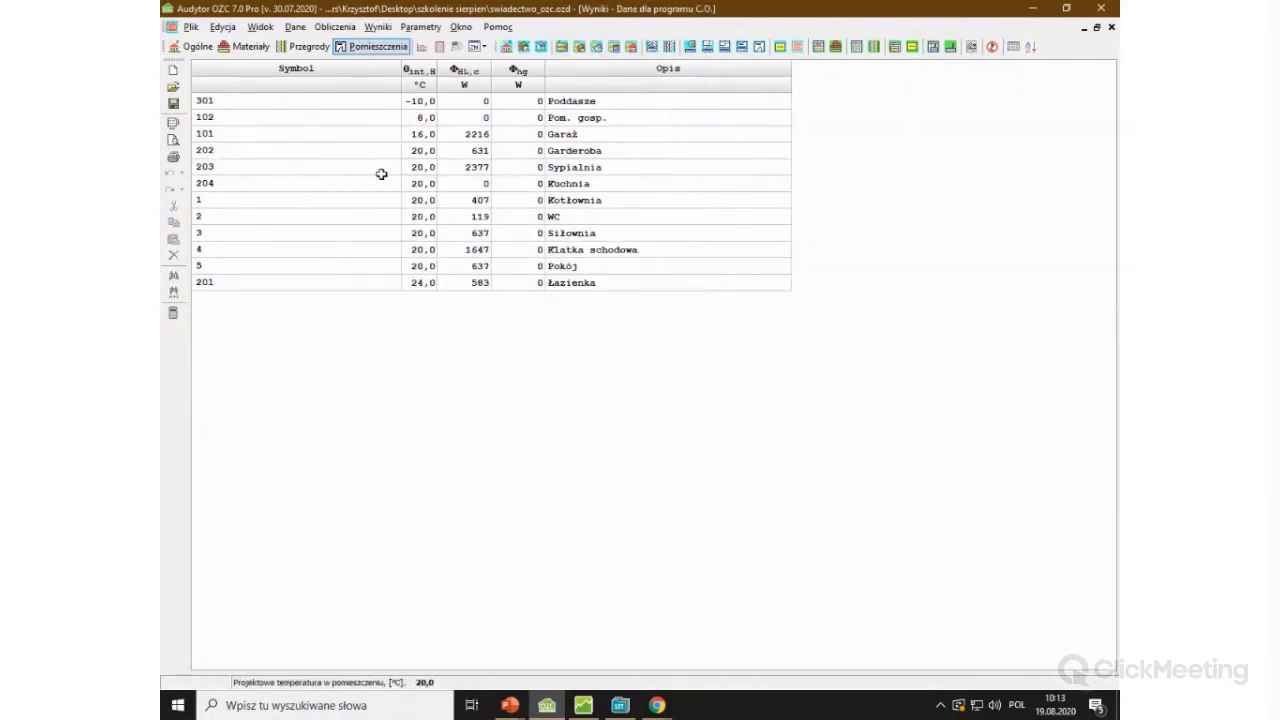
pyautogui.click(240, 180)
pyautogui.click(475, 266)
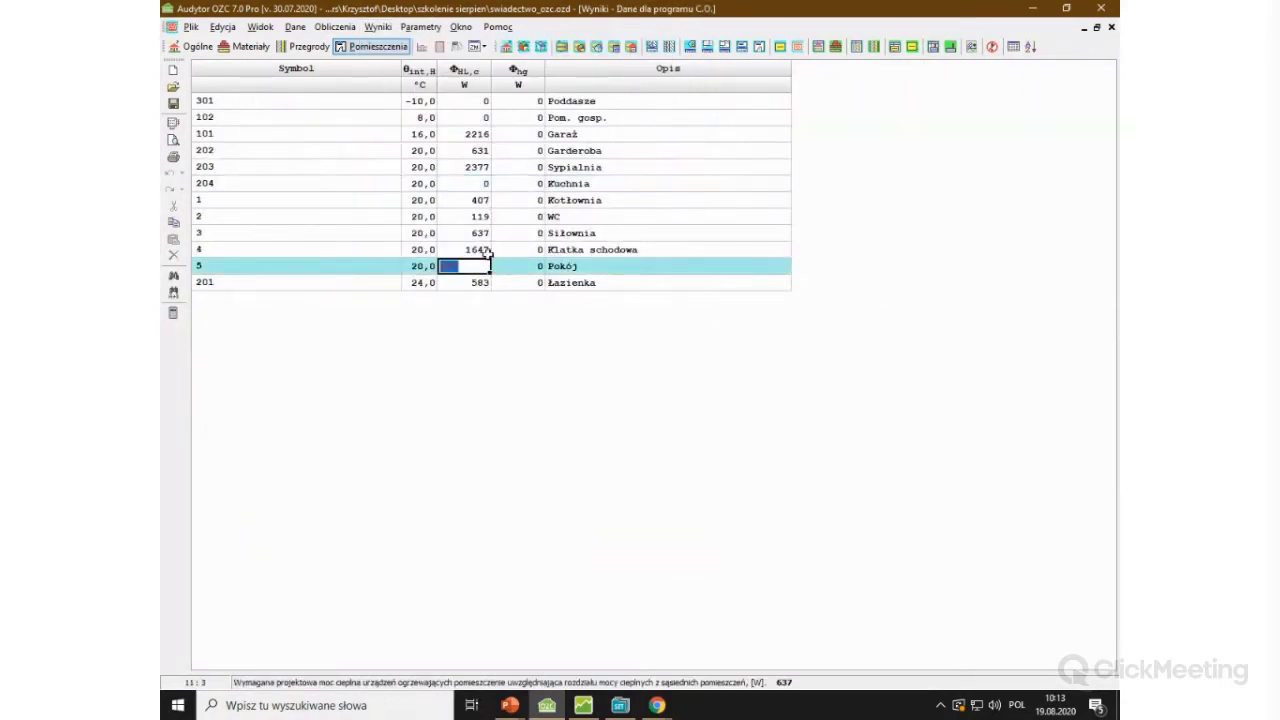
pyautogui.click(481, 183)
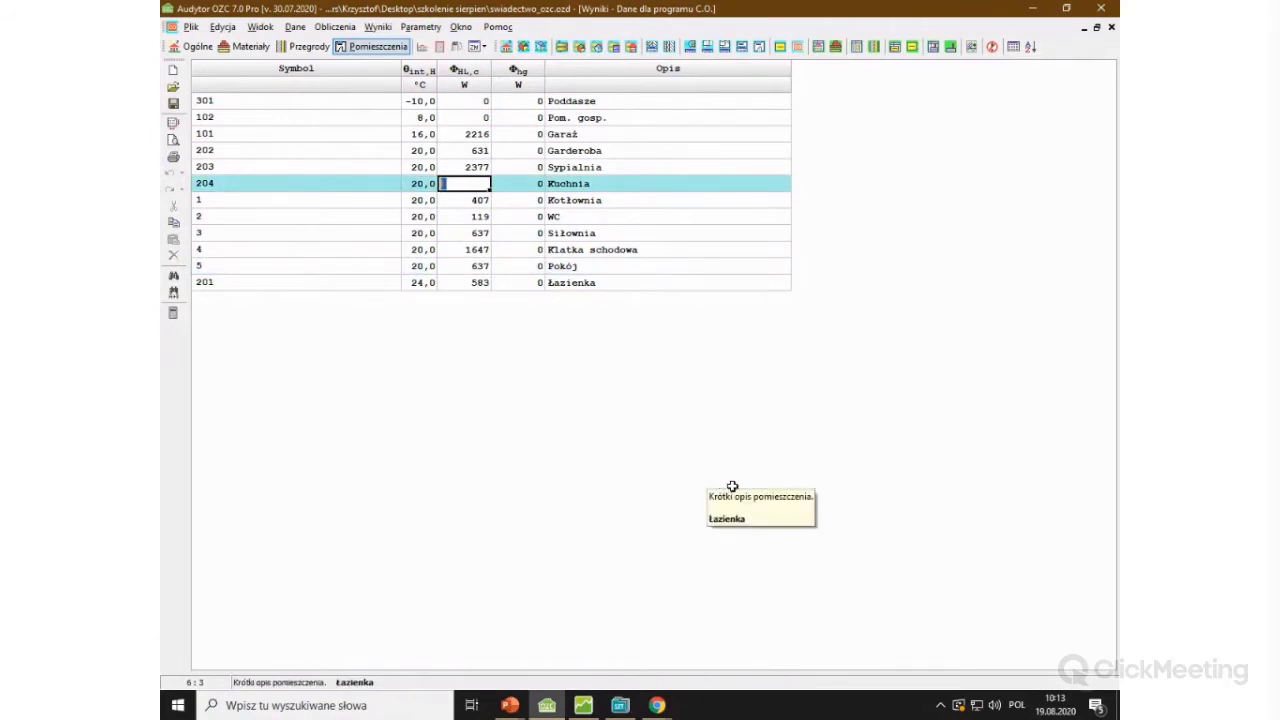
# Step: Open the partitions data and switch to the Audytor SET window with the single-family house project
pyautogui.click(341, 48)
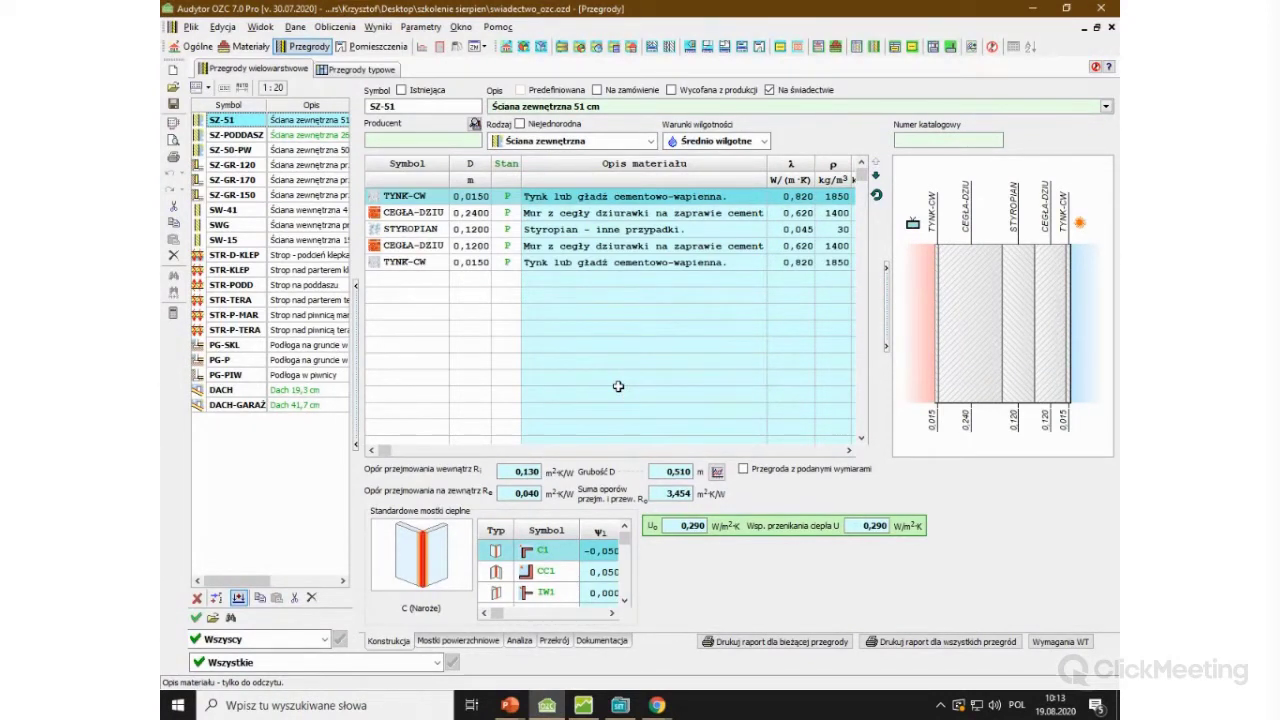
pyautogui.hotkey('alt', 'Tab')
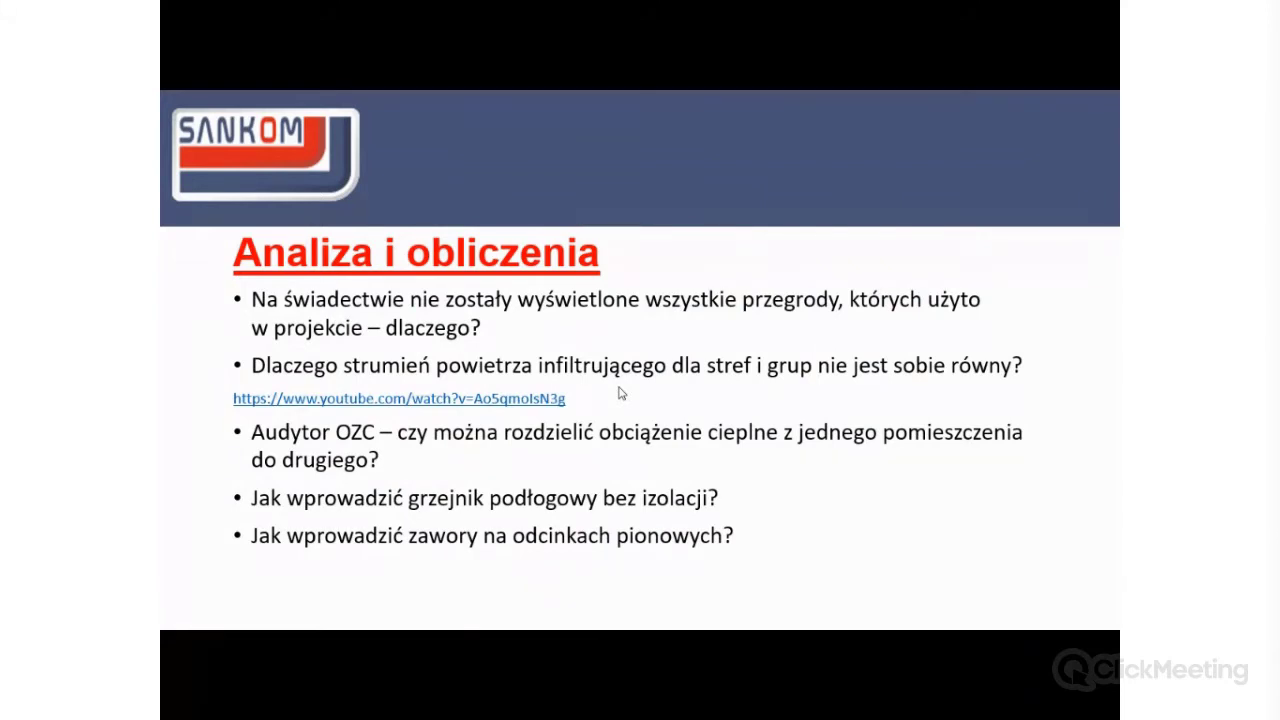
pyautogui.hotkey('alt', 'Tab')
pyautogui.hotkey('alt', 'Tab')
pyautogui.hotkey('alt', 'Tab')
pyautogui.hotkey('alt', 'Tab')
pyautogui.hotkey('alt', 'Tab')
pyautogui.hotkey('alt', 'Tab')
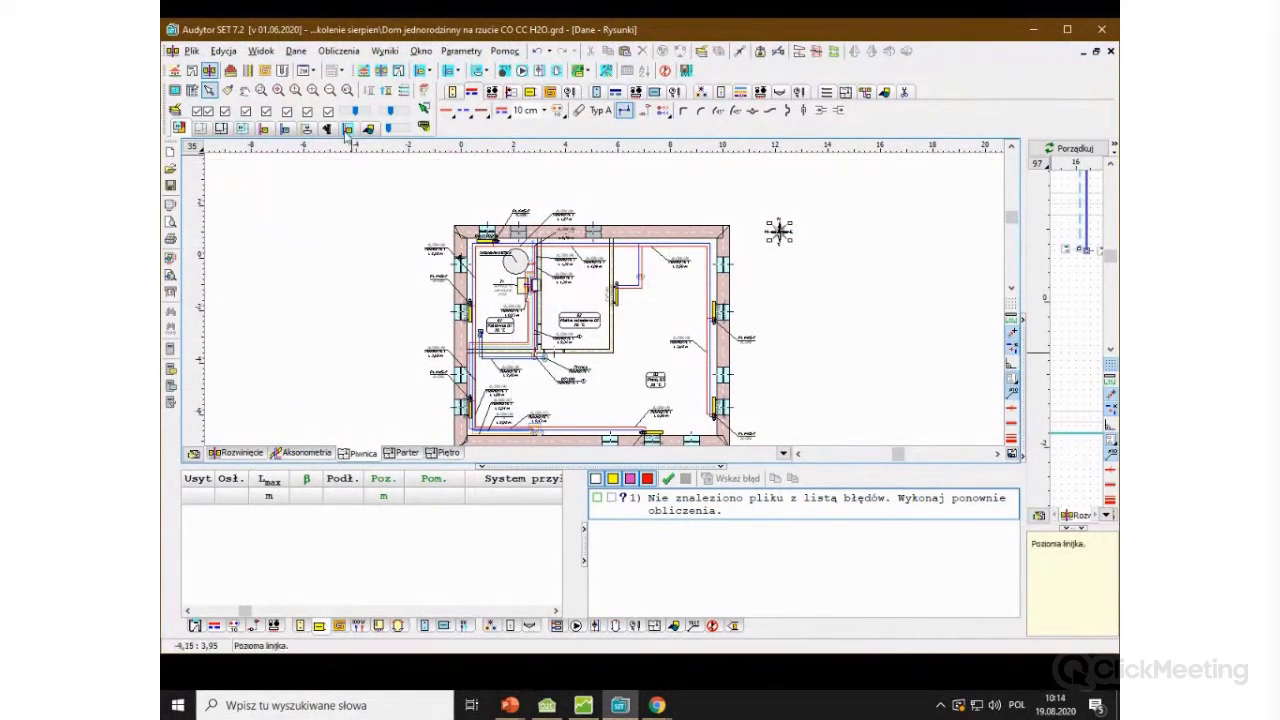
# Step: Open the underfloor heater constructions and examine the additional thermal insulation options for DOMYŚLNA (POD.)
pyautogui.click(297, 51)
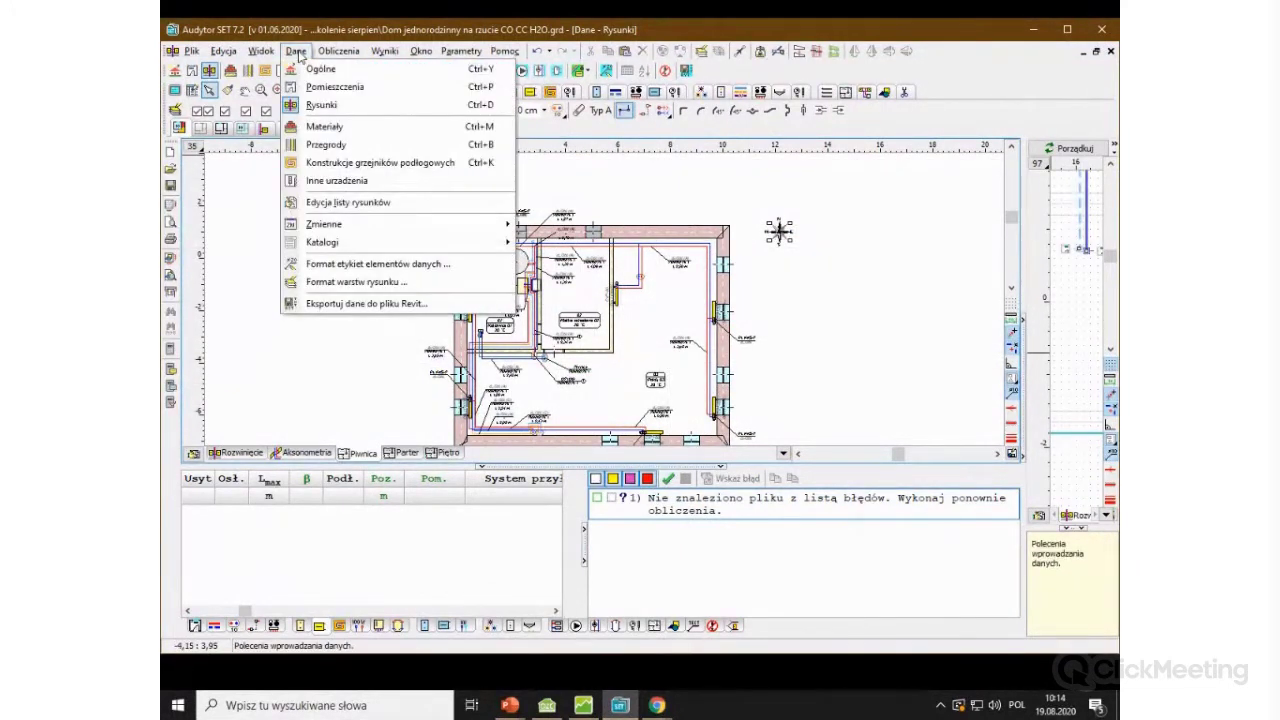
pyautogui.click(414, 167)
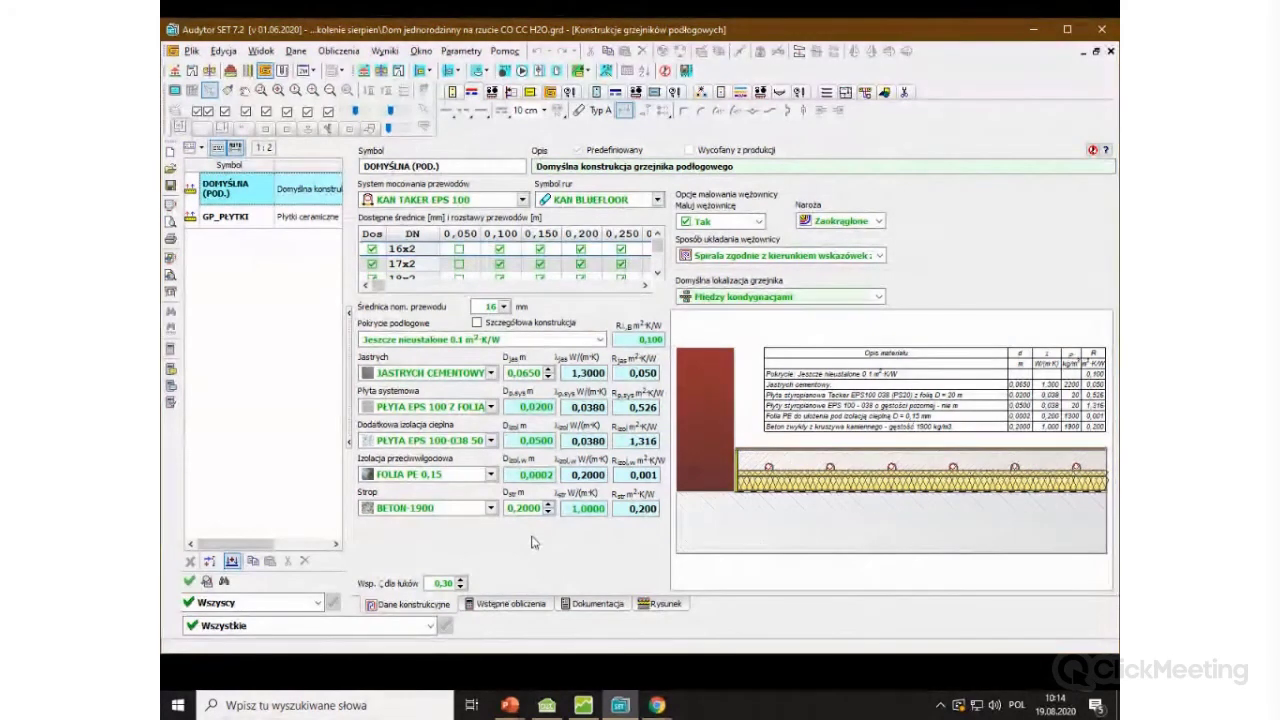
pyautogui.click(491, 440)
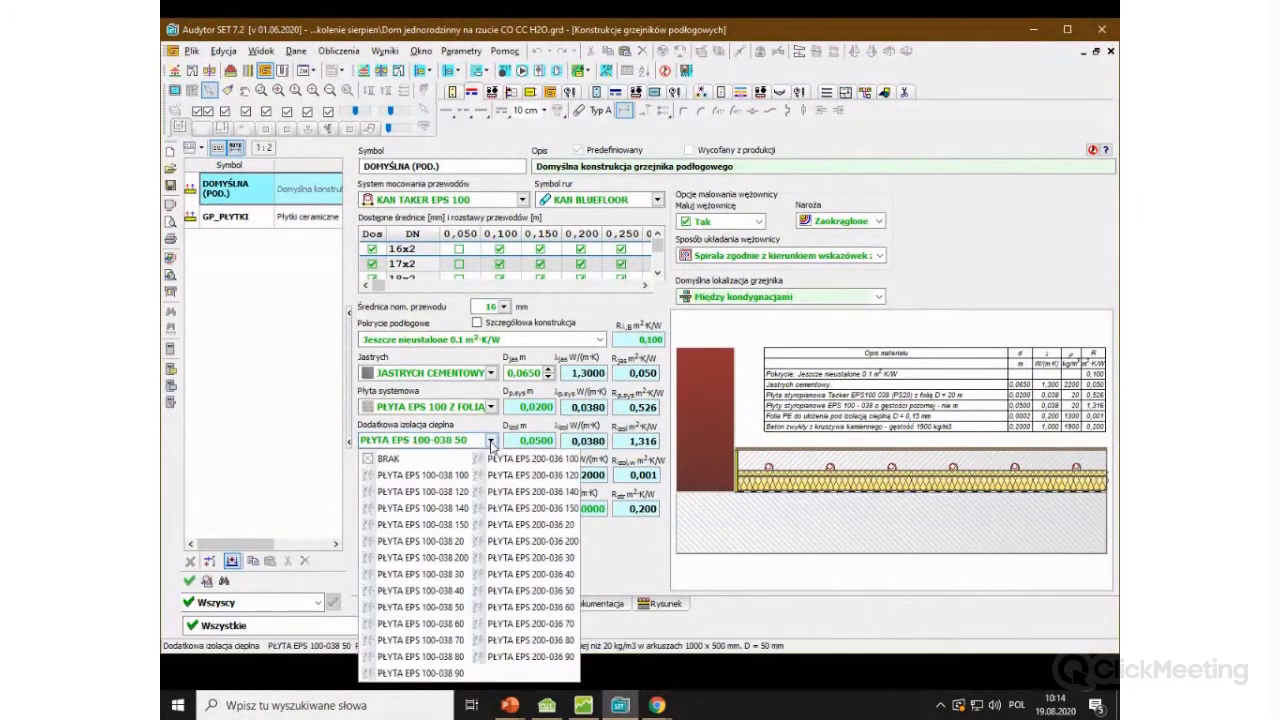
pyautogui.click(218, 456)
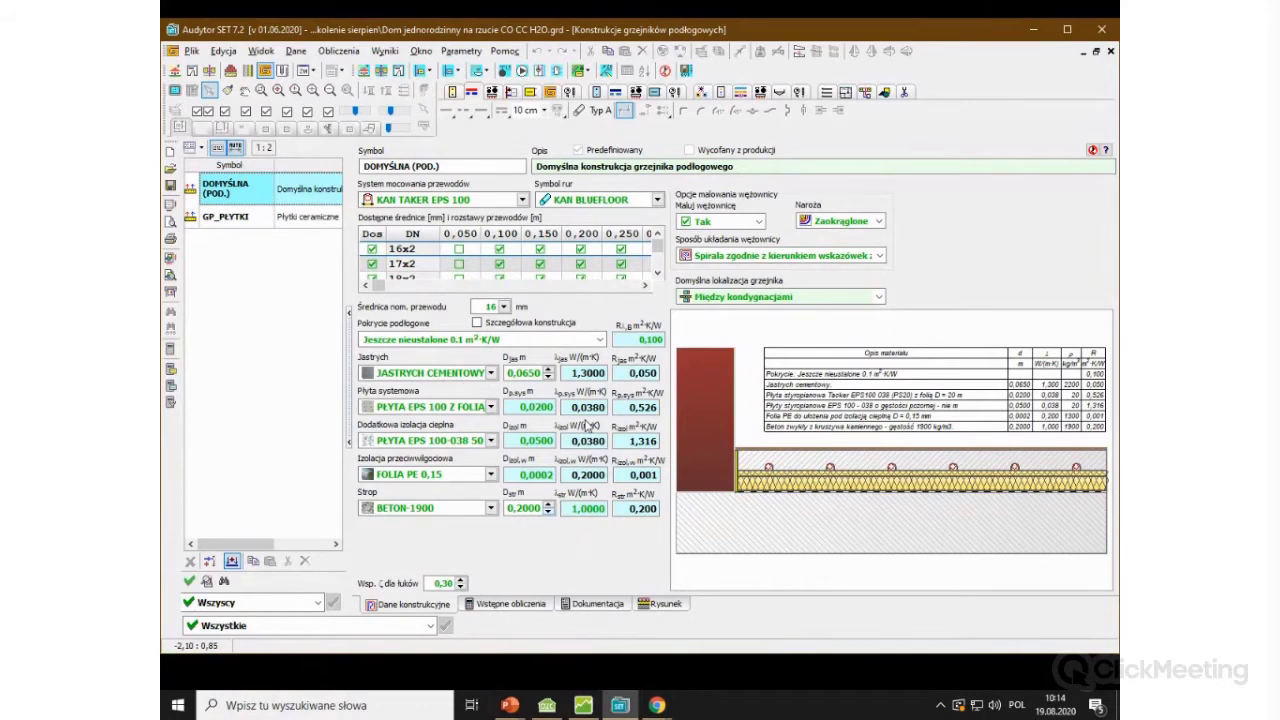
# Step: Enable the detailed construction option for the DOMYŚLNA (POD.) underfloor heater and return to the presentation slide
pyautogui.click(476, 322)
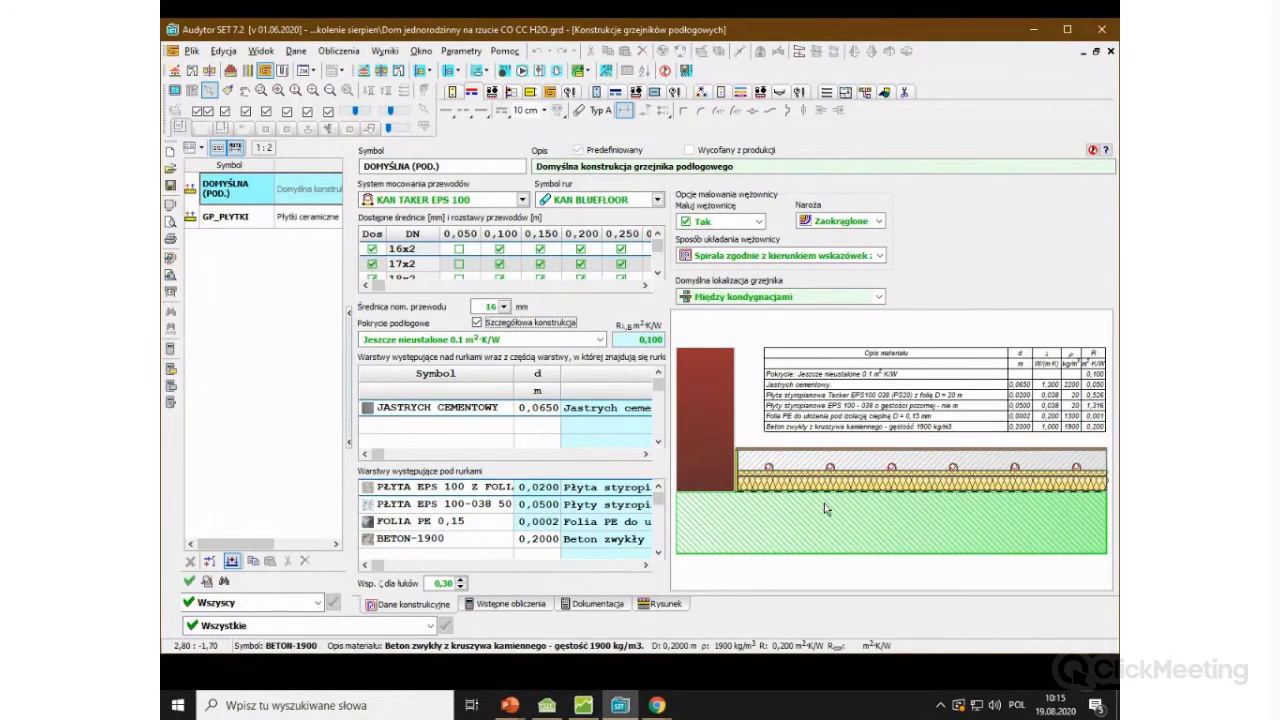
pyautogui.hotkey('alt', 'Tab')
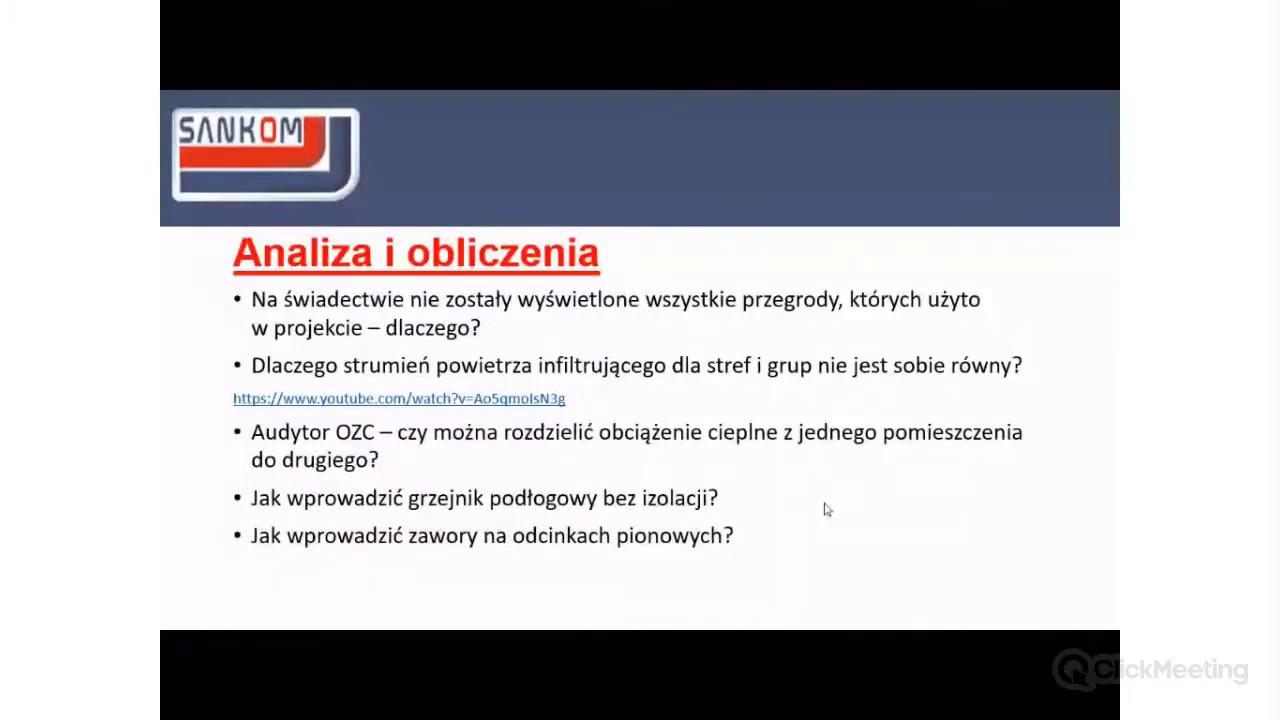
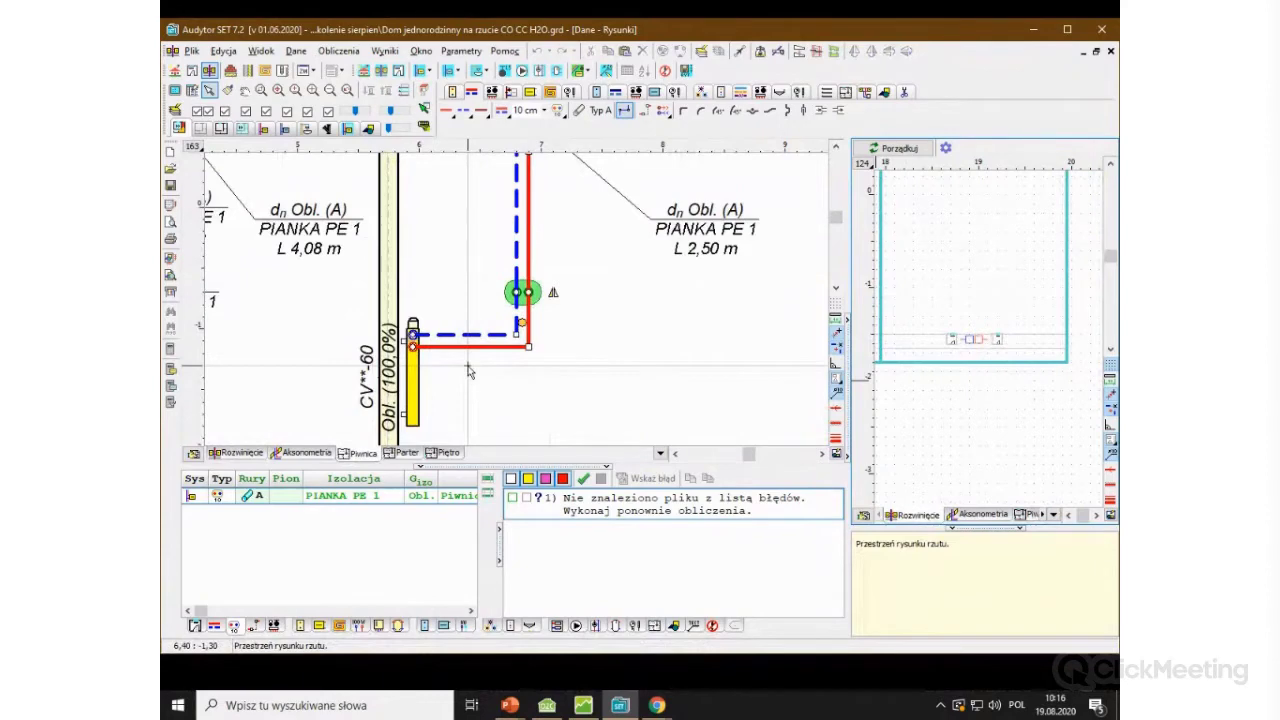
# Step: Set the start elevation of both short supply and return pipe sections near the CV**-60 radiator to 1 m
pyautogui.click(422, 521)
pyautogui.write('1')
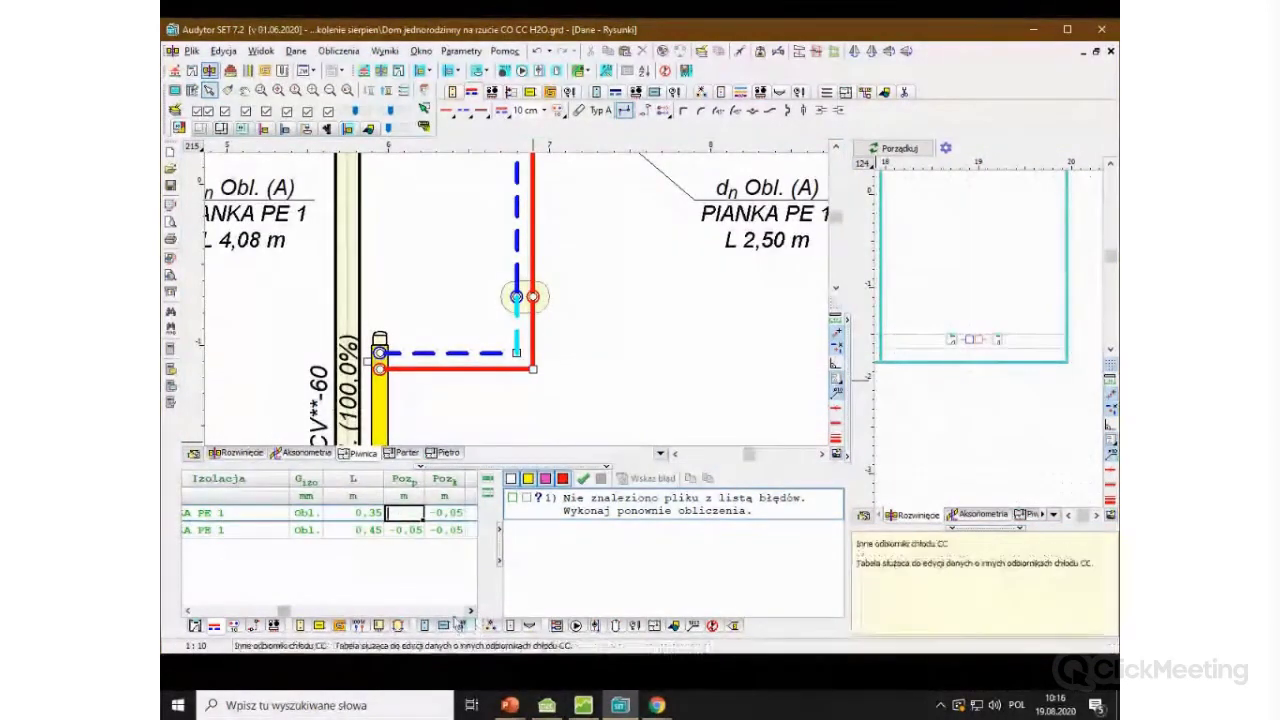
pyautogui.click(403, 536)
pyautogui.write('1')
pyautogui.click(596, 409)
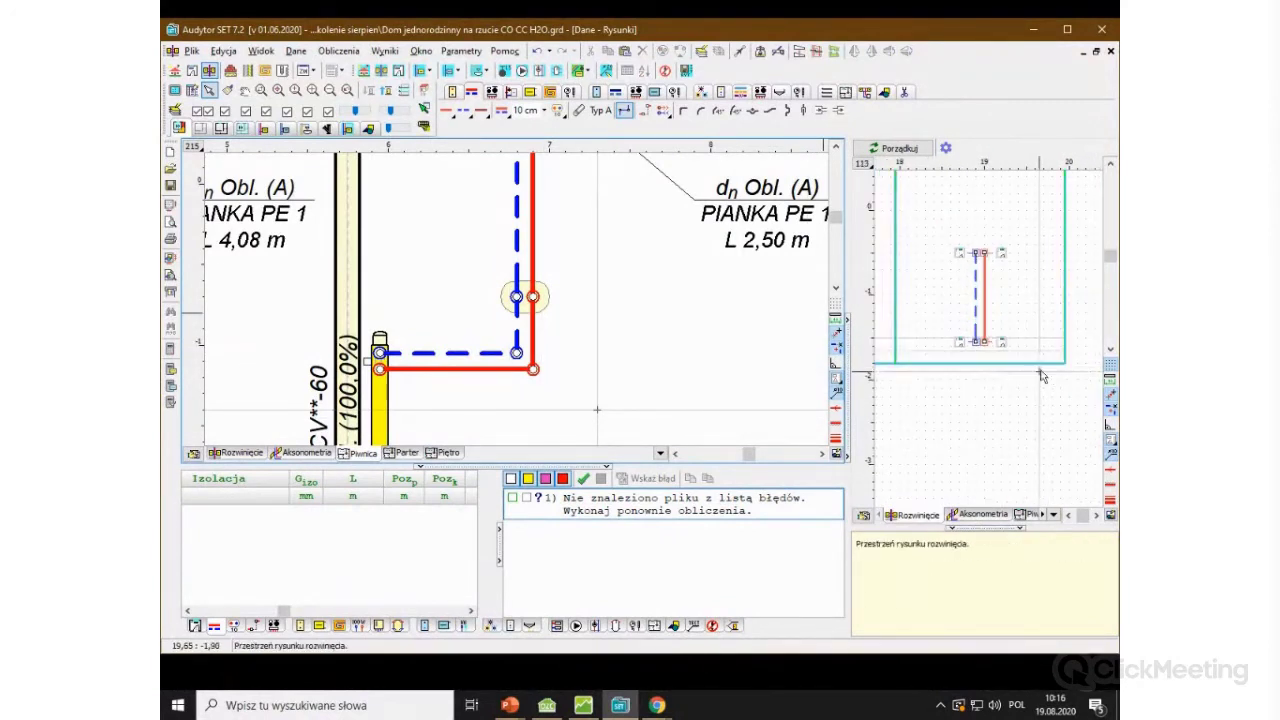
pyautogui.scroll(-1, 1025, 340)
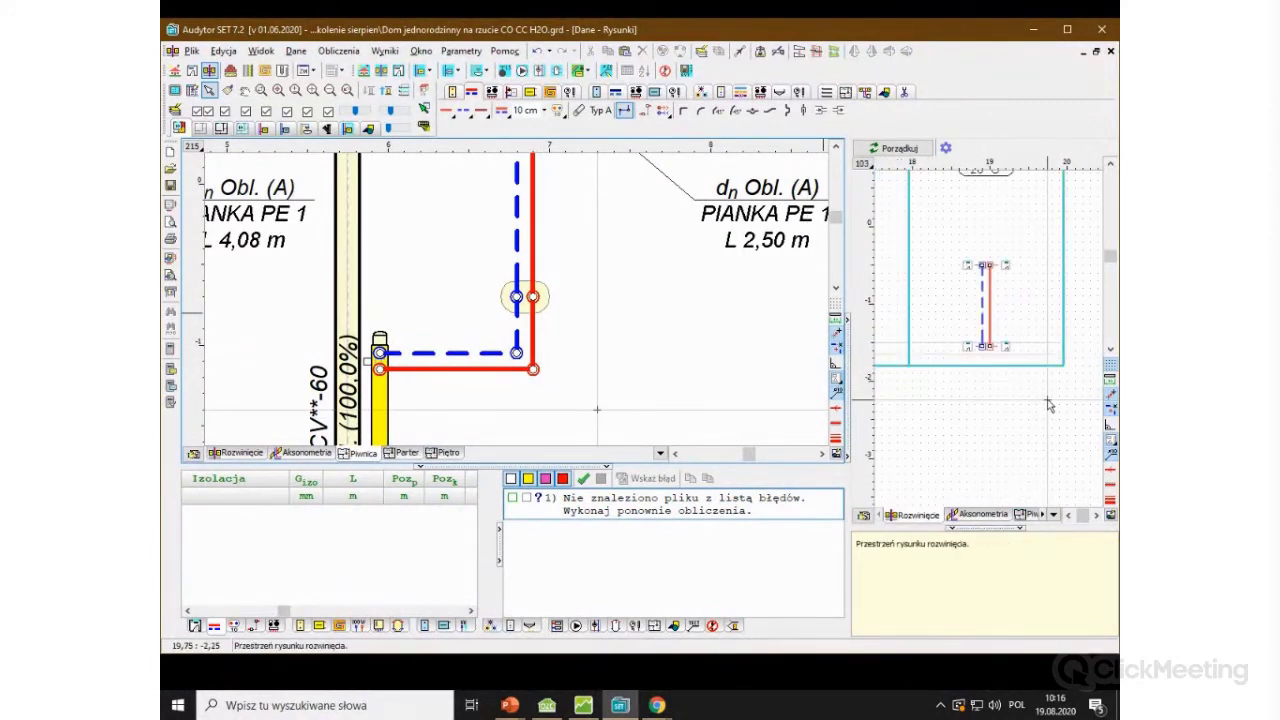
# Step: Place a shut-off valve on the vertical supply and return pipes in the small Pokój 03 zone of the Rozwinięcie drawing
pyautogui.scroll(-1, 995, 350)
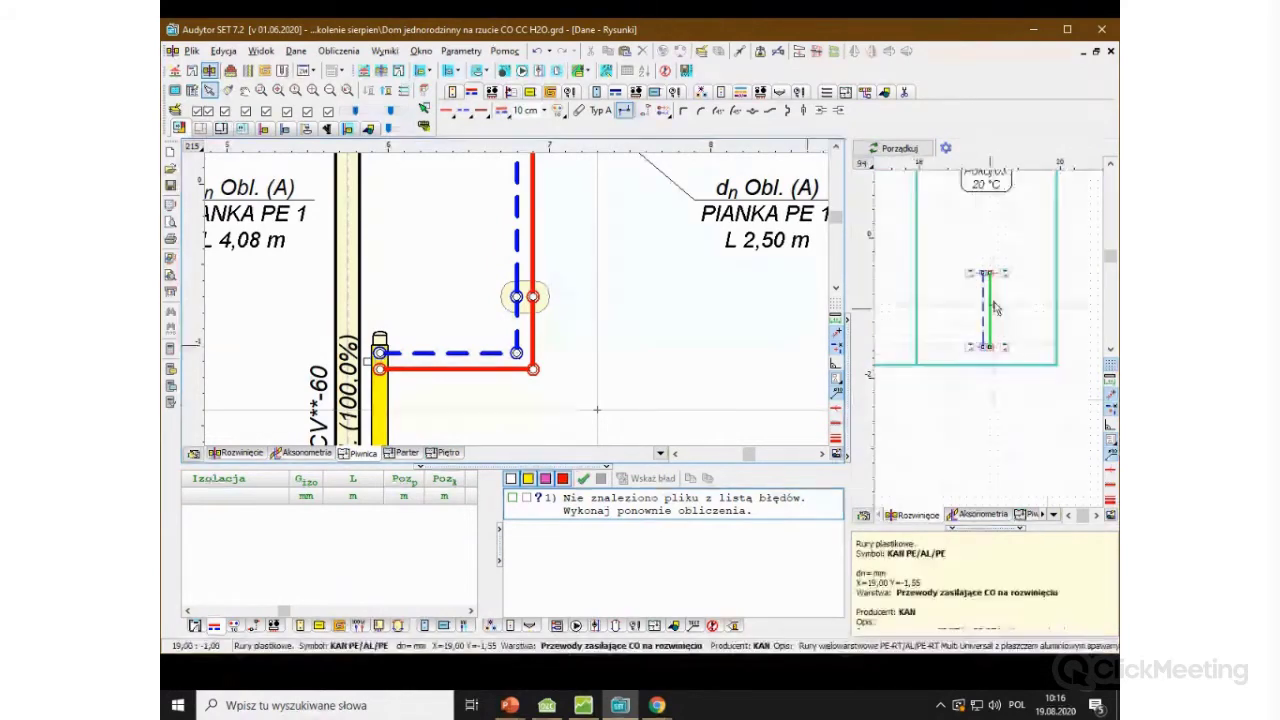
pyautogui.scroll(3, 995, 310)
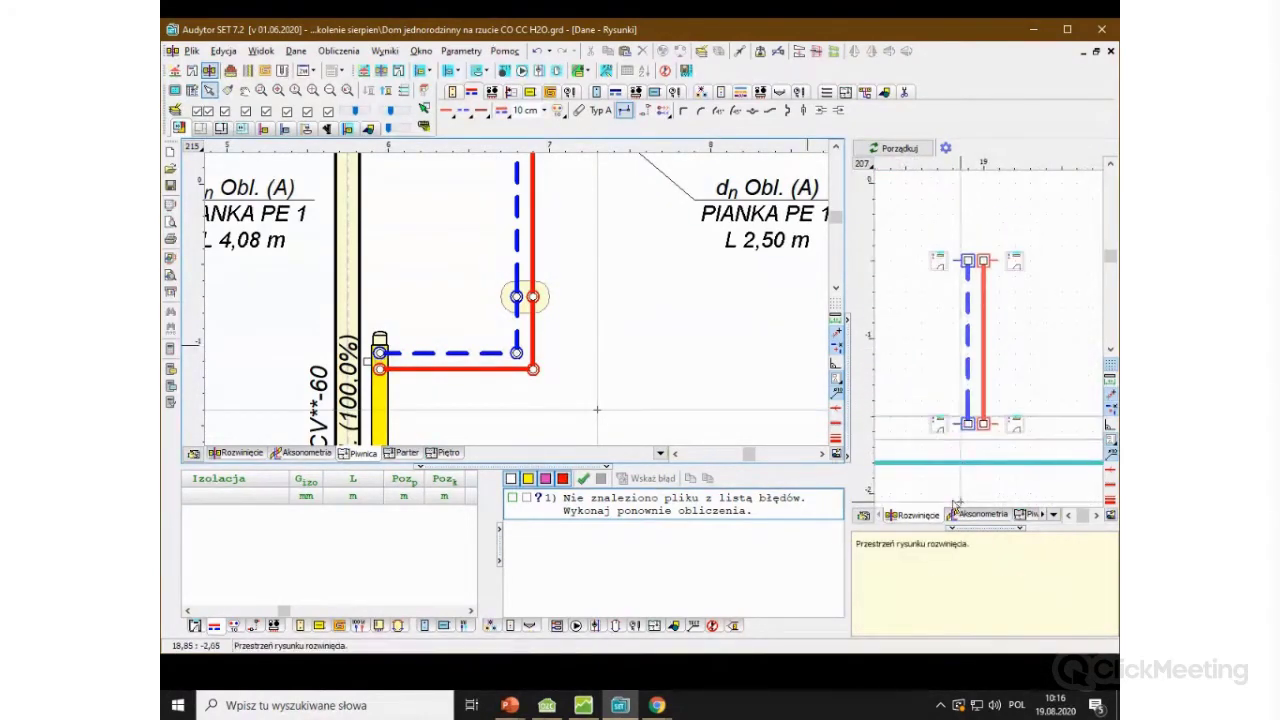
pyautogui.press('Escape')
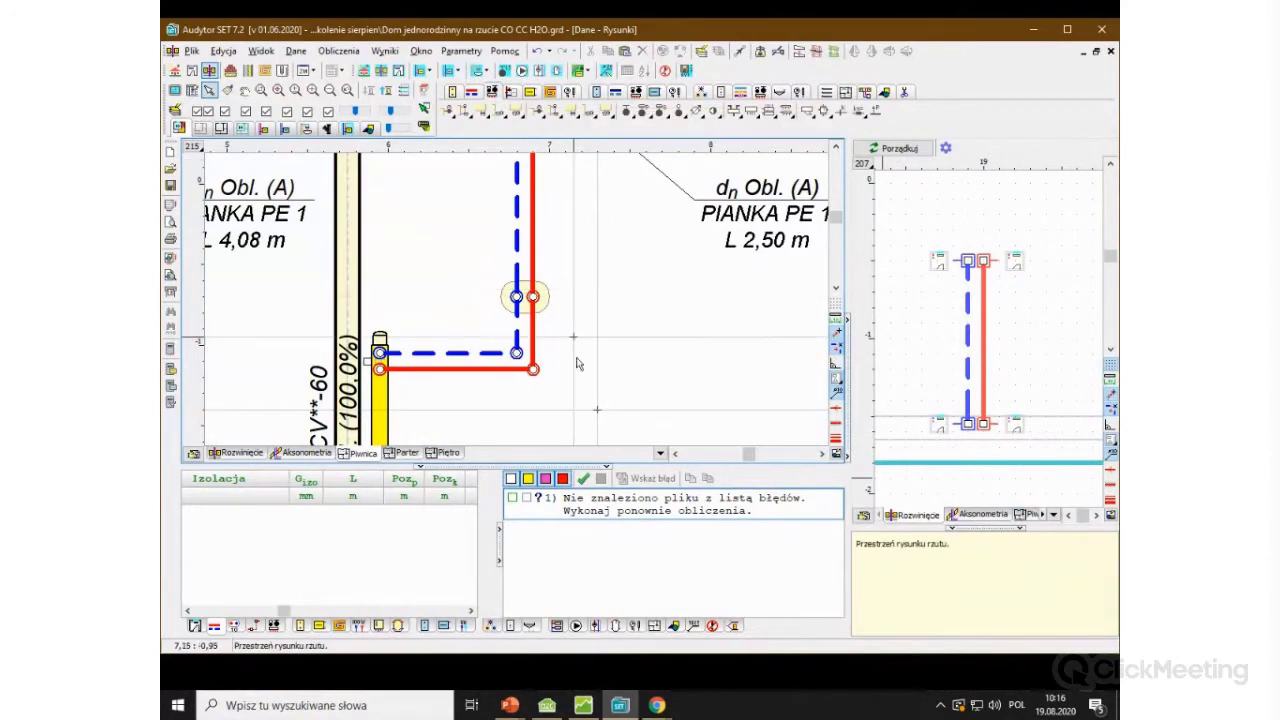
pyautogui.click(237, 453)
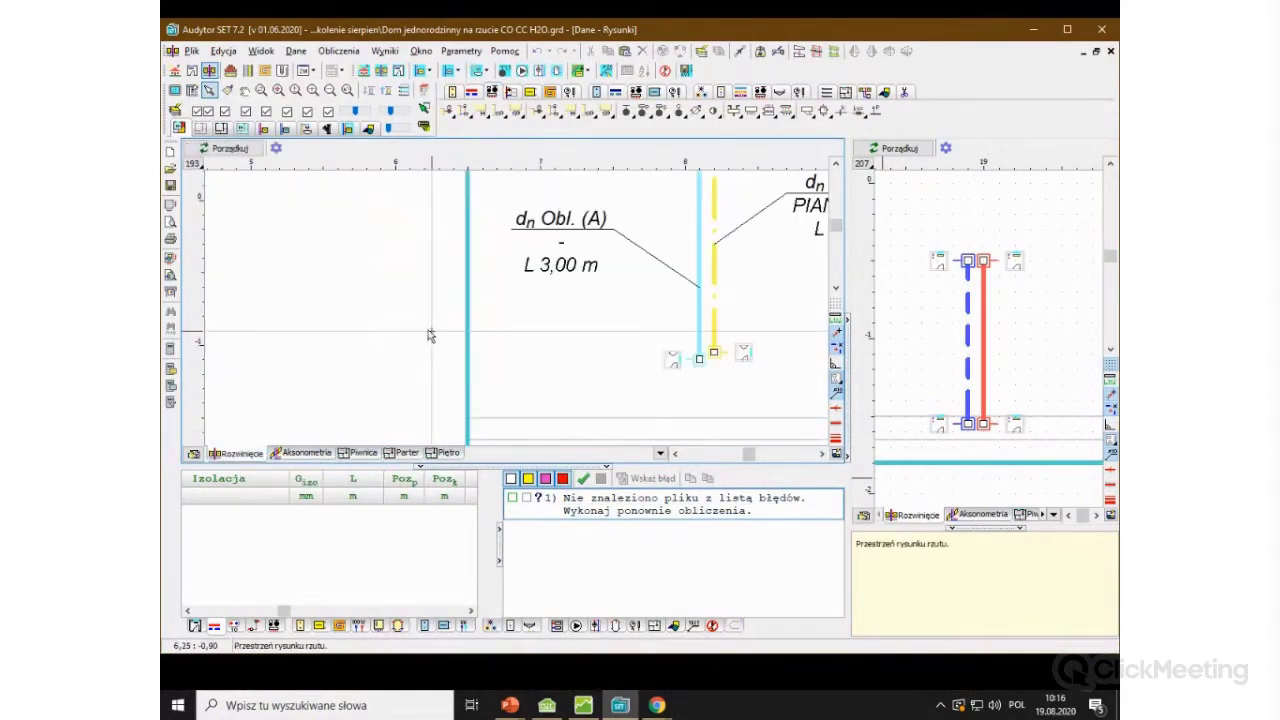
pyautogui.scroll(-5, 388, 349)
pyautogui.scroll(3, 663, 343)
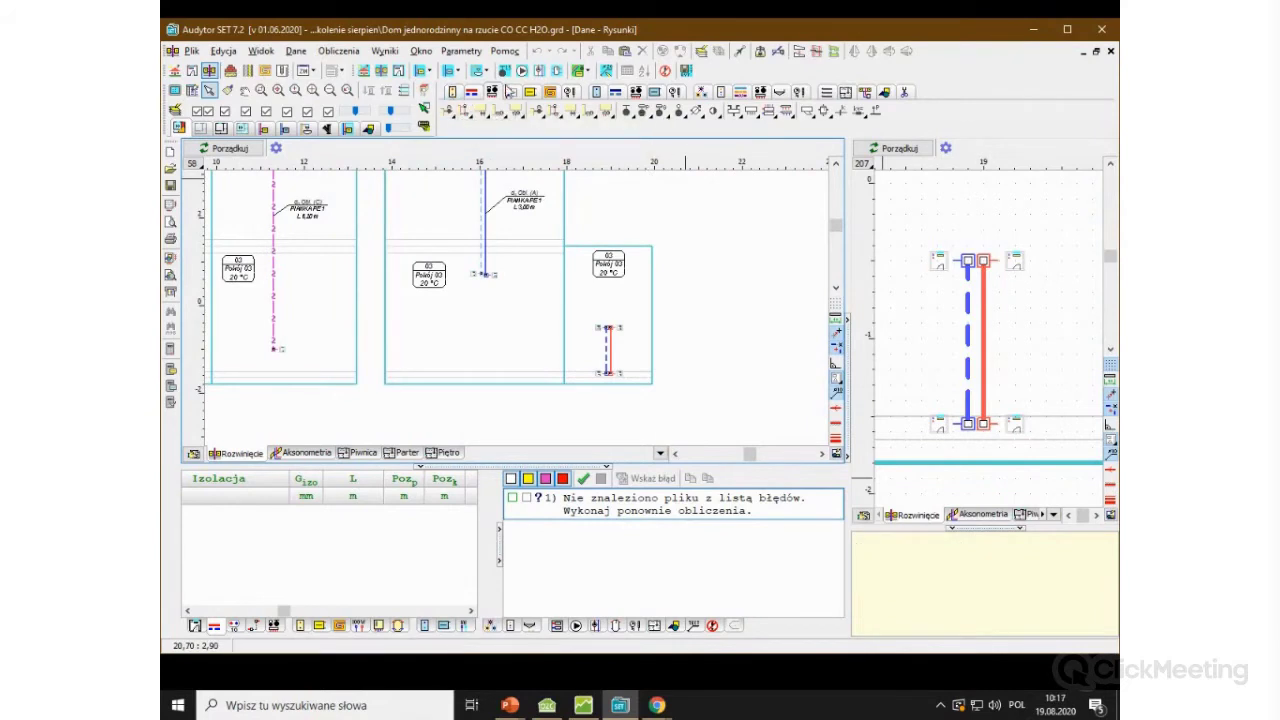
pyautogui.click(626, 110)
pyautogui.scroll(4, 614, 366)
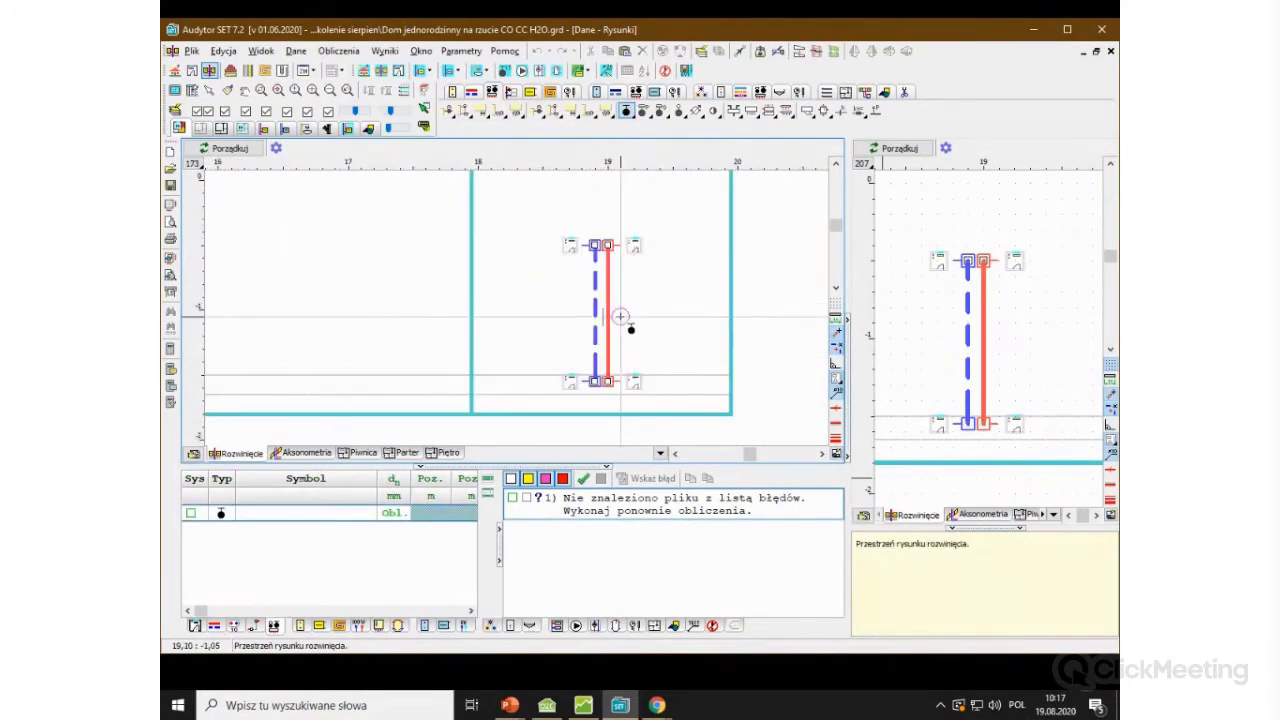
pyautogui.click(619, 327)
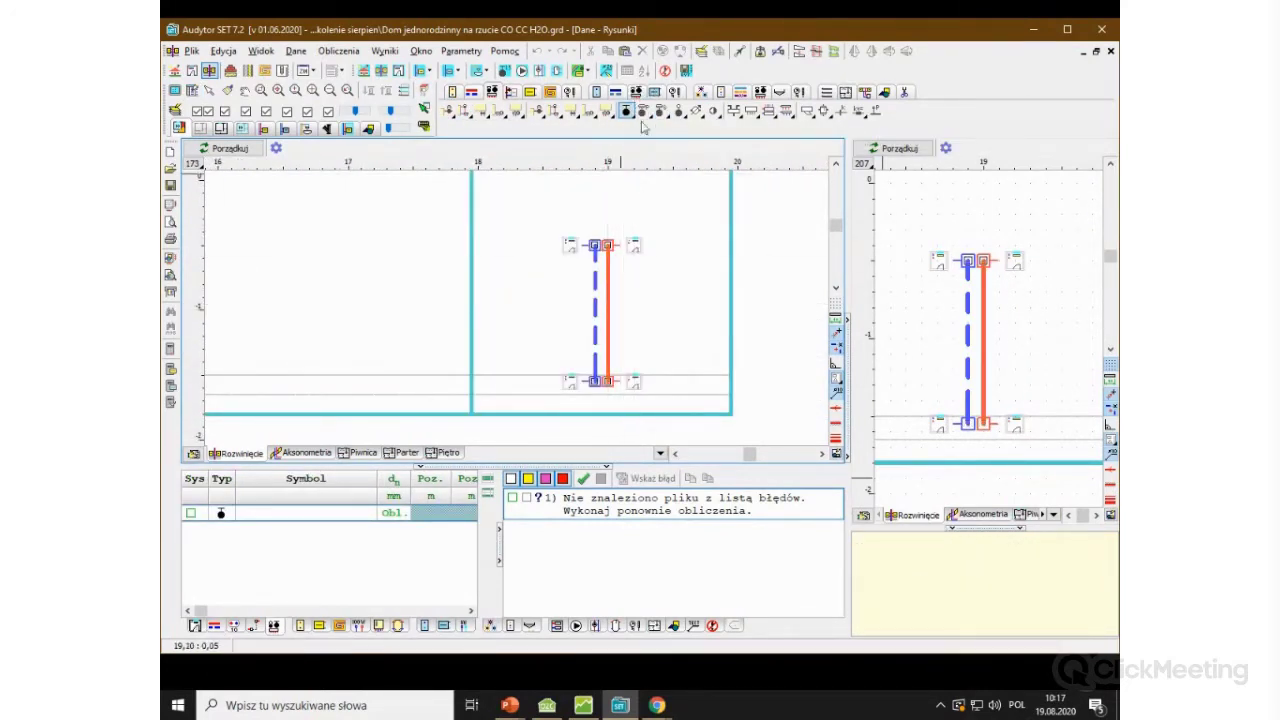
pyautogui.click(619, 340)
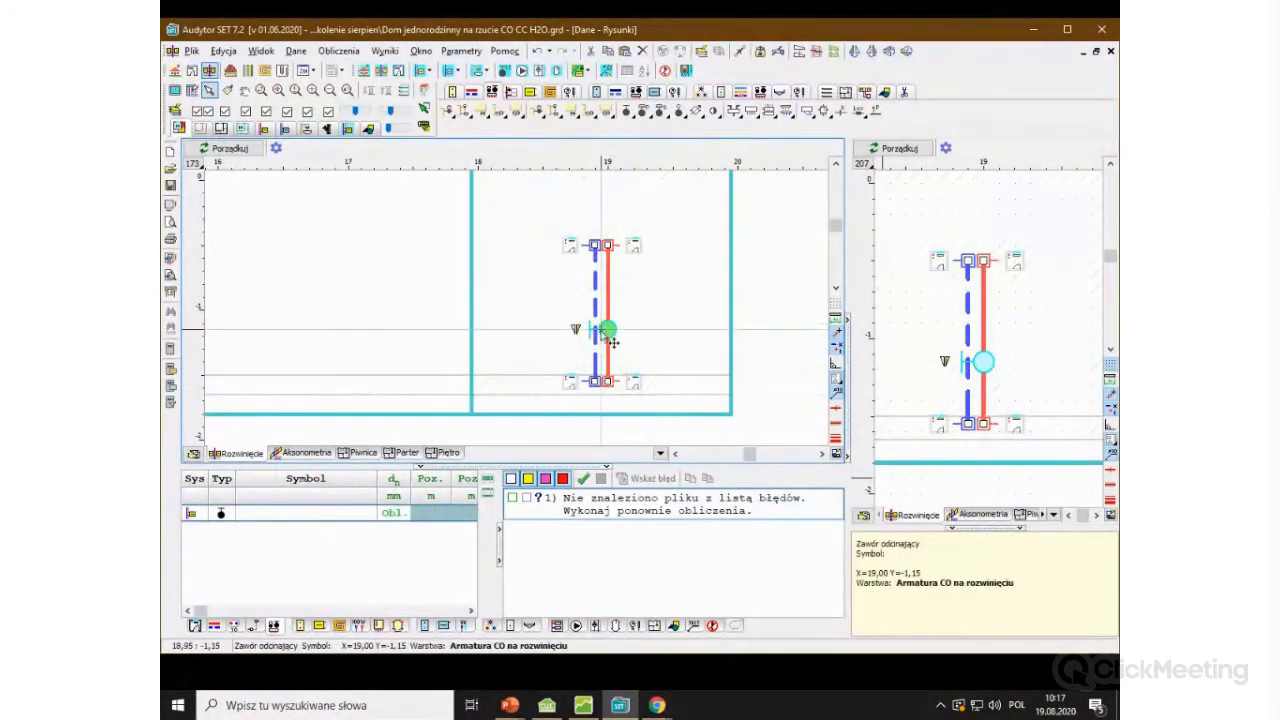
# Step: Open the fittings catalogue for the new shut-off valve's symbol and close it without choosing a model
pyautogui.click(286, 513)
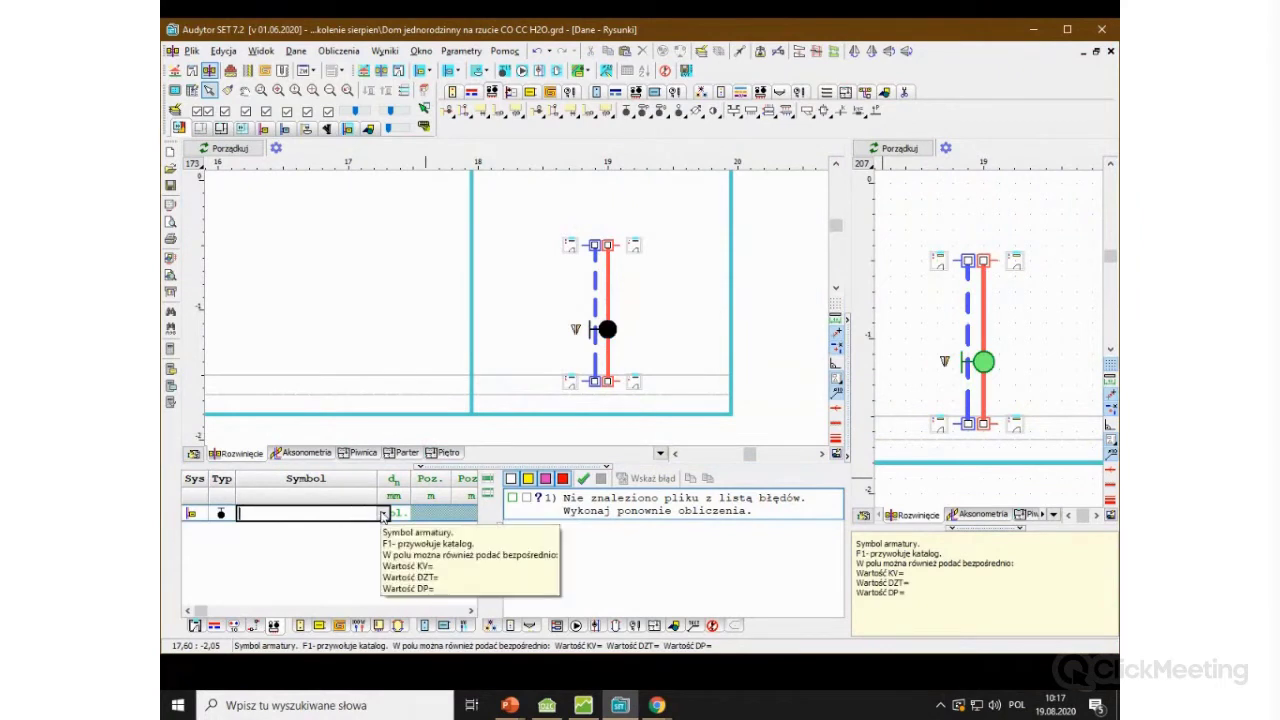
pyautogui.click(383, 513)
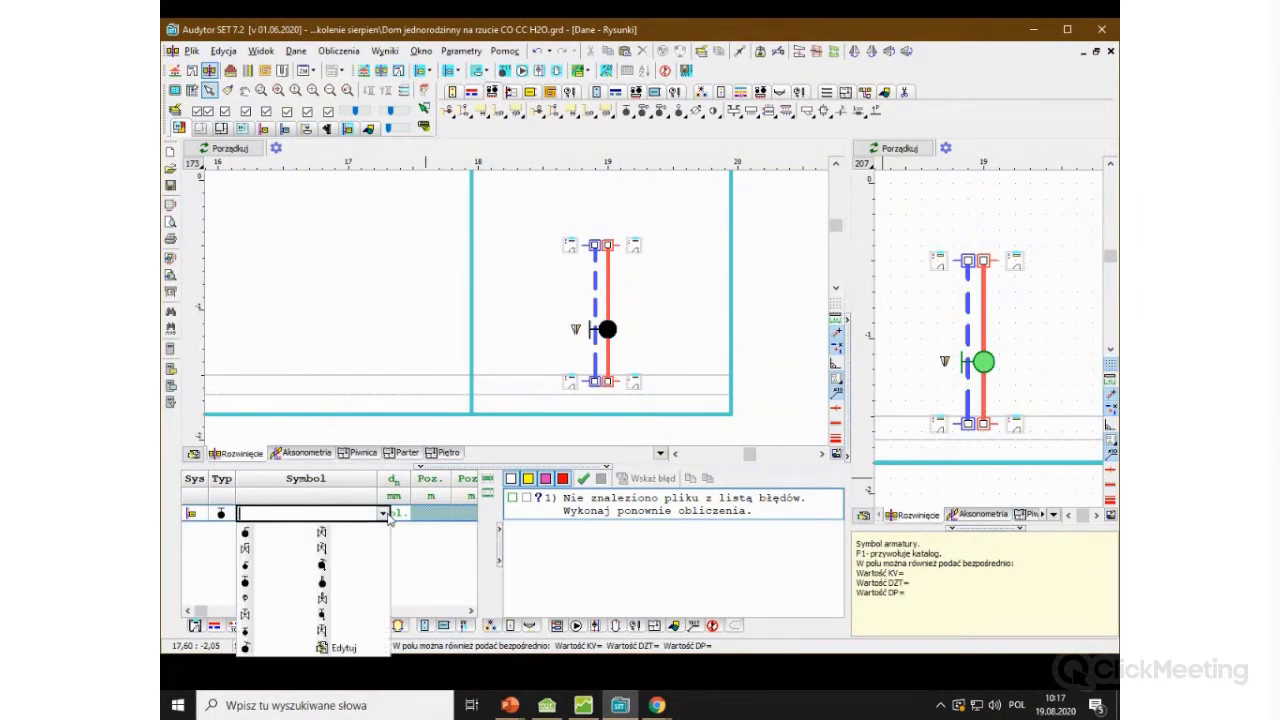
pyautogui.press('F1')
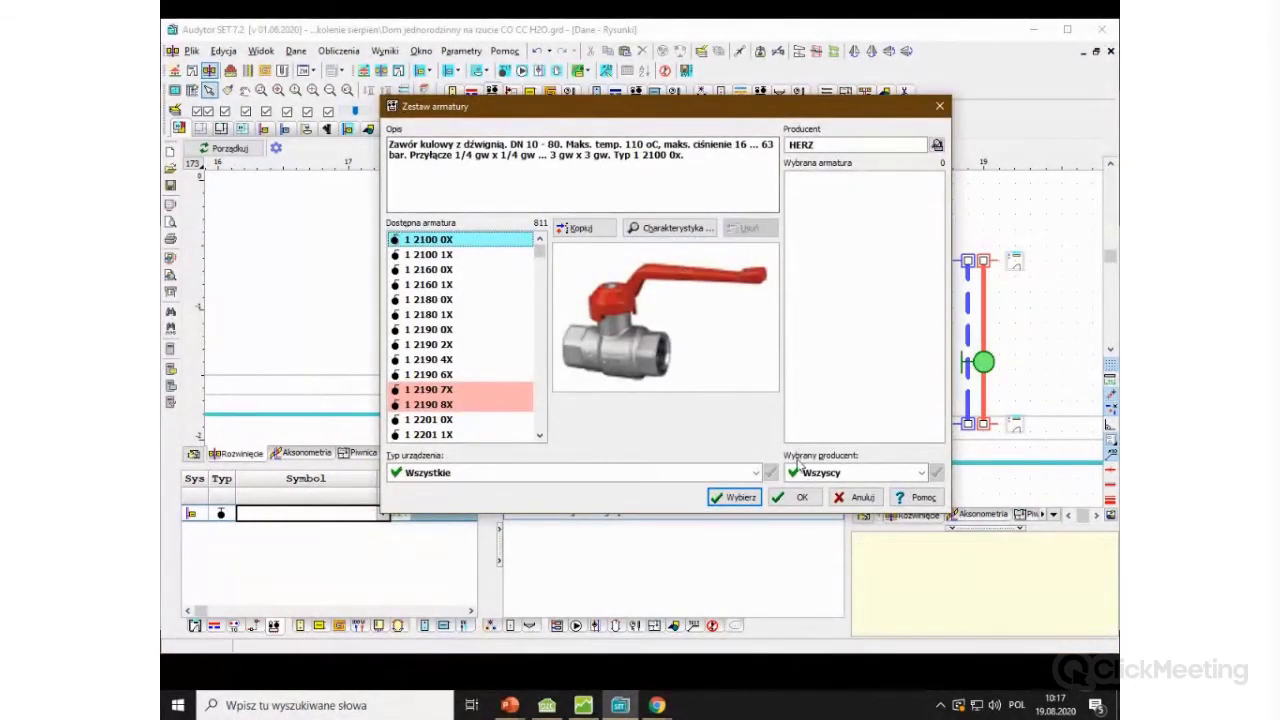
pyautogui.click(860, 497)
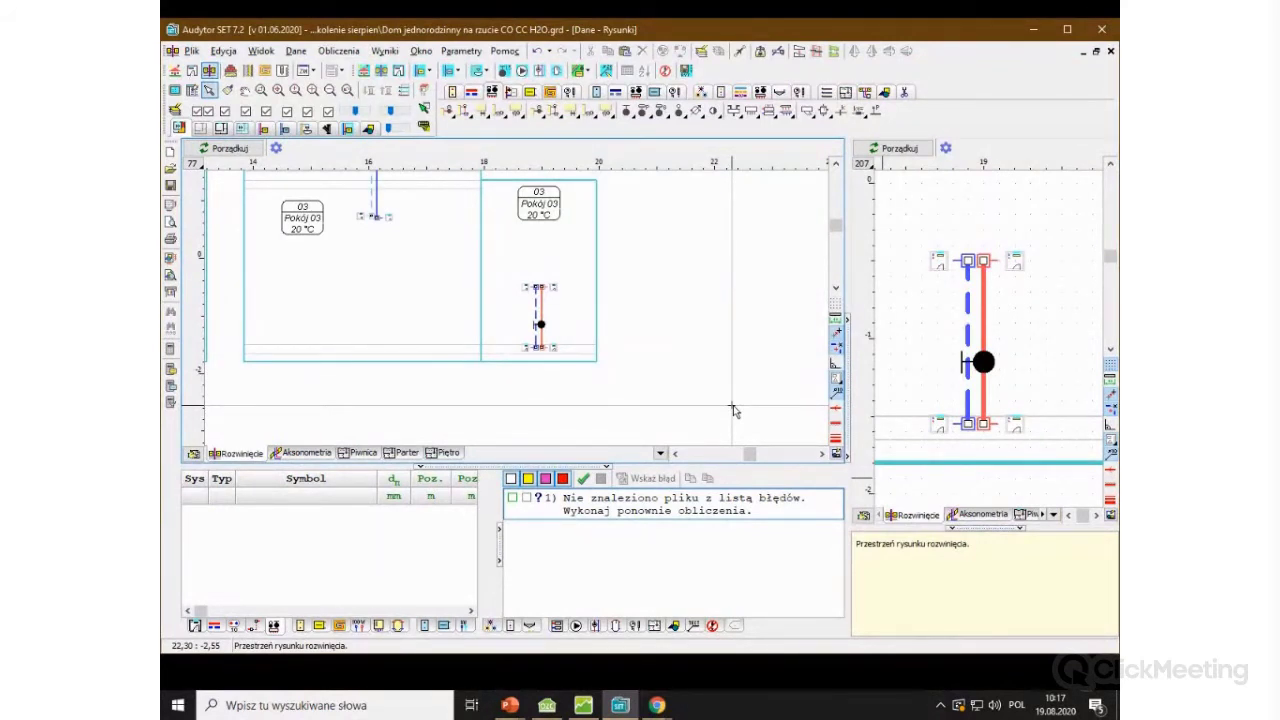
# Step: Switch to the presentation and advance to the Problemy slide
pyautogui.hotkey('alt', 'Tab')
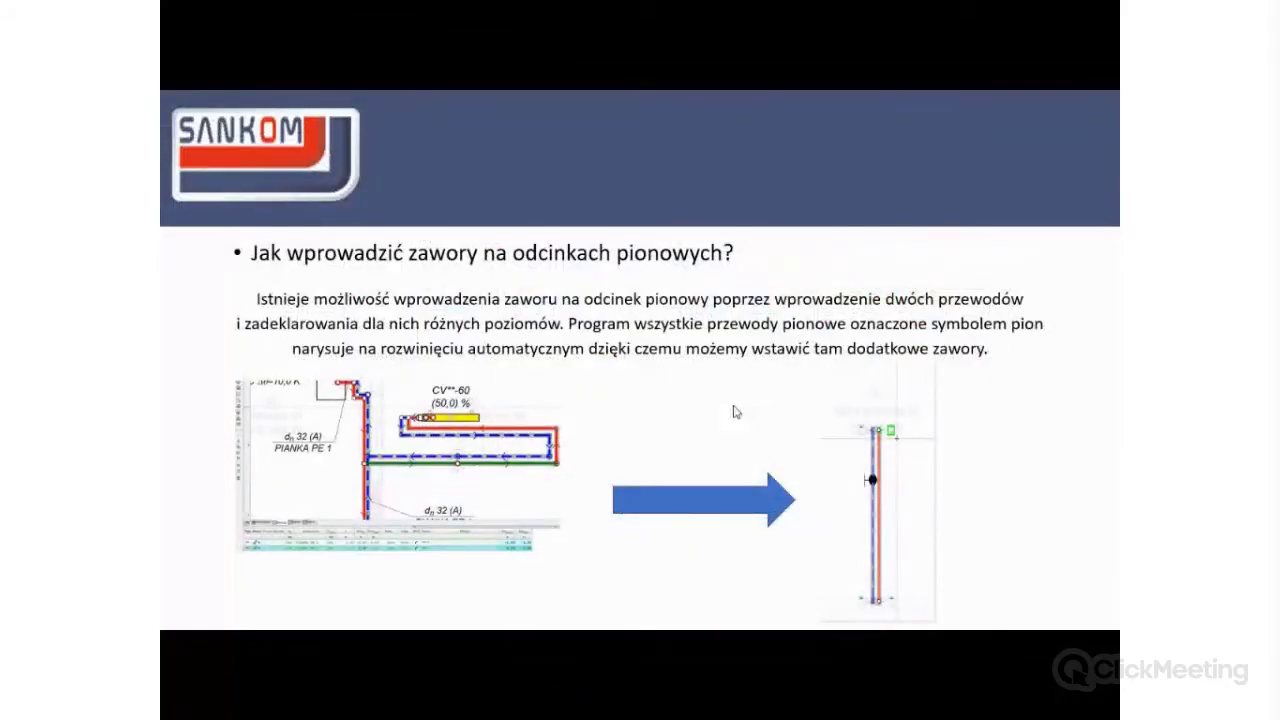
pyautogui.press('Left')
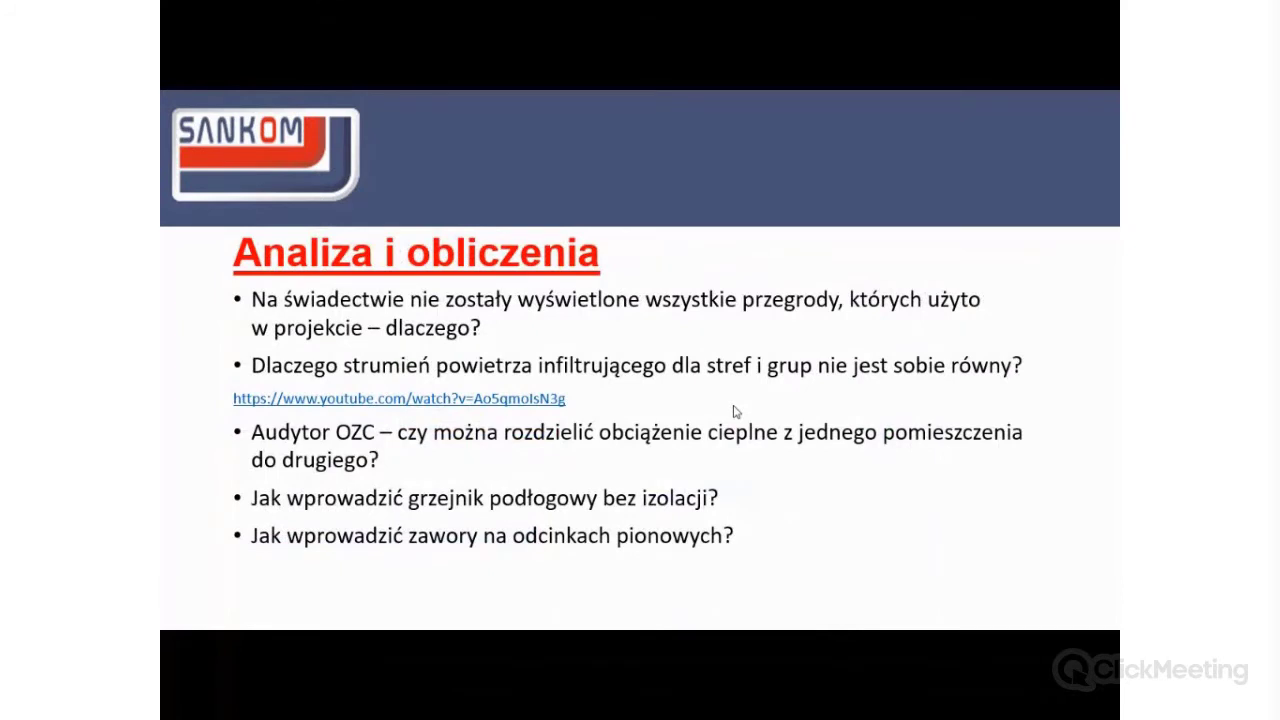
pyautogui.press('Right')
pyautogui.press('Right')
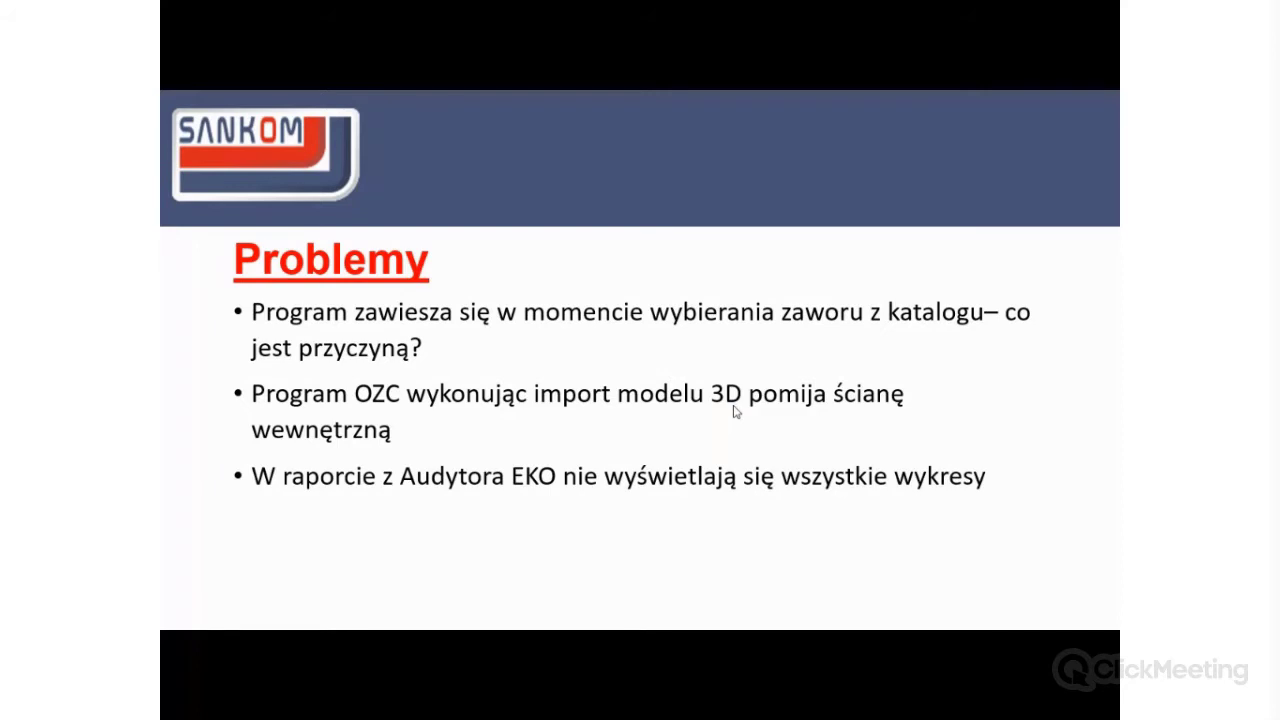
# Step: Switch back to Audytor SET and open the Zestaw armatury catalogue for the riser's shut-off valve
pyautogui.hotkey('alt', 'Tab')
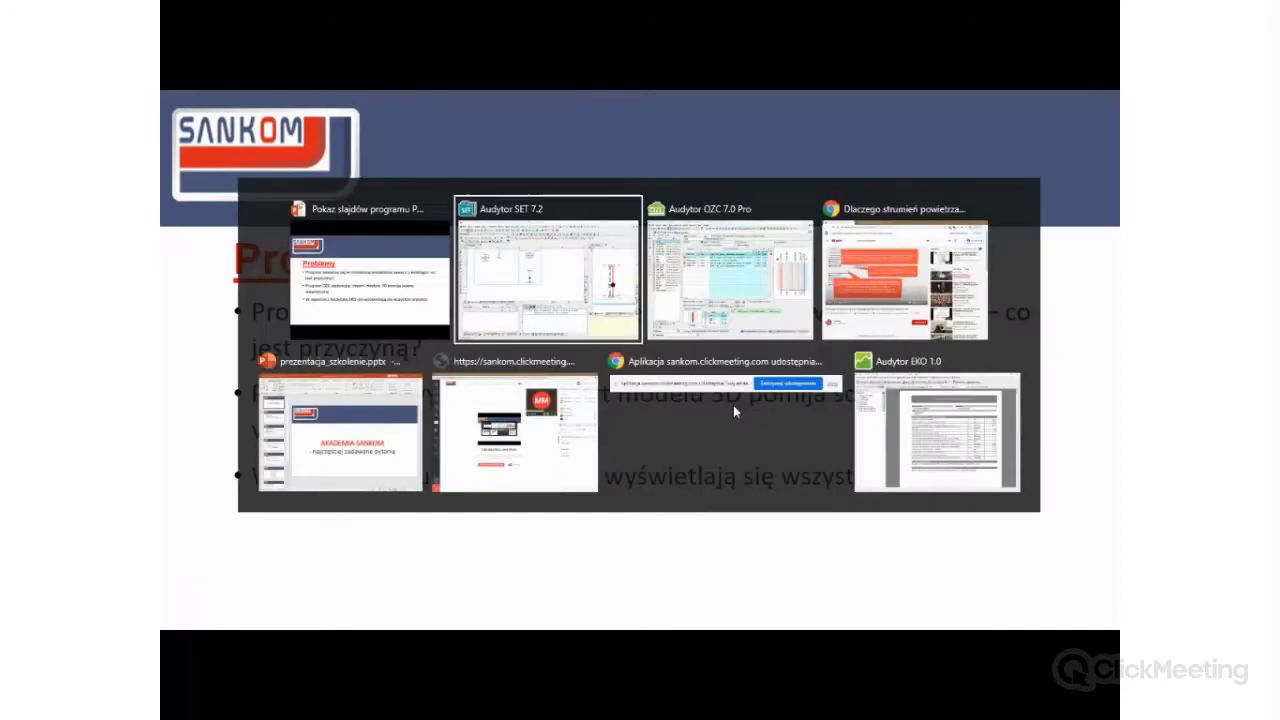
pyautogui.scroll(4, 606, 314)
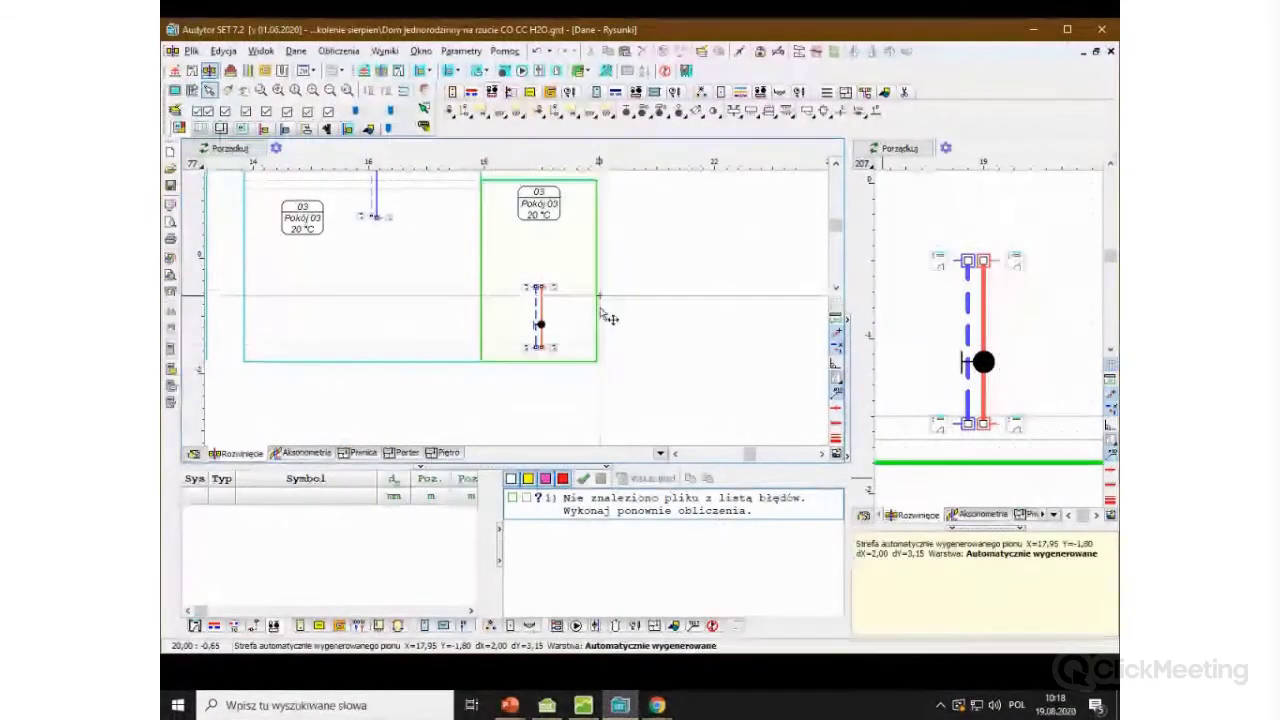
pyautogui.click(455, 334)
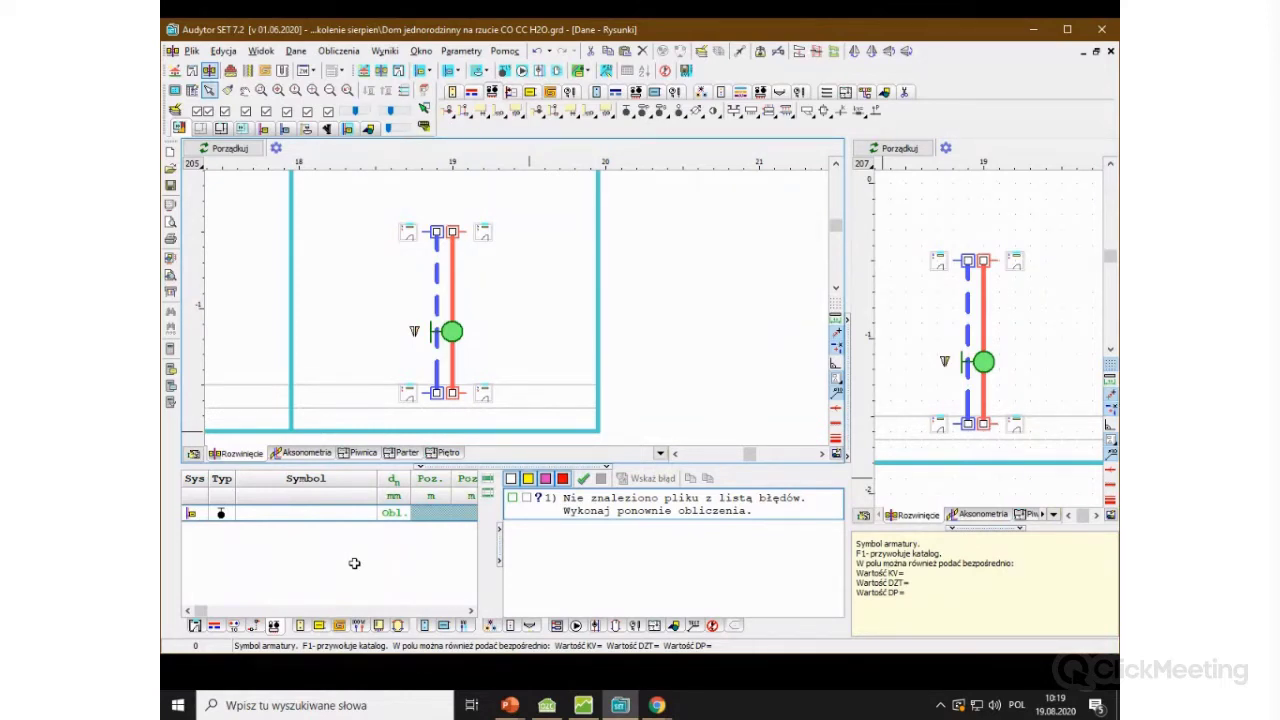
pyautogui.click(320, 513)
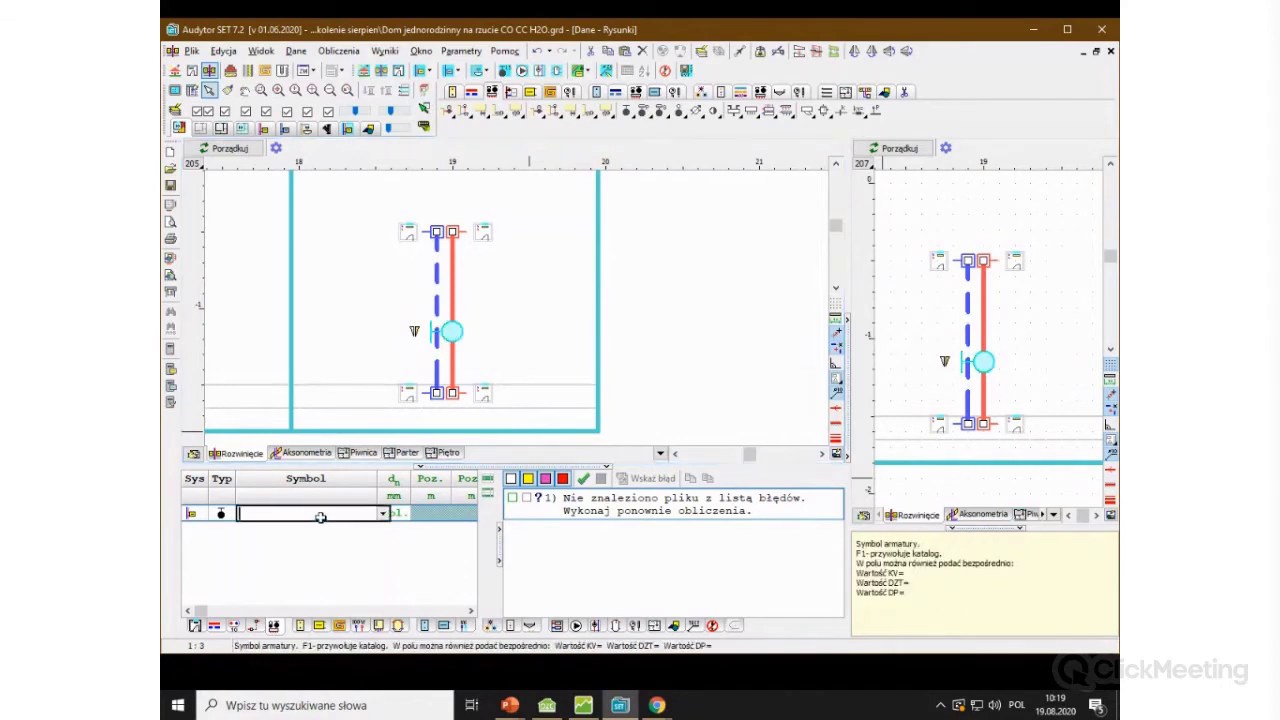
pyautogui.click(382, 513)
pyautogui.click(330, 649)
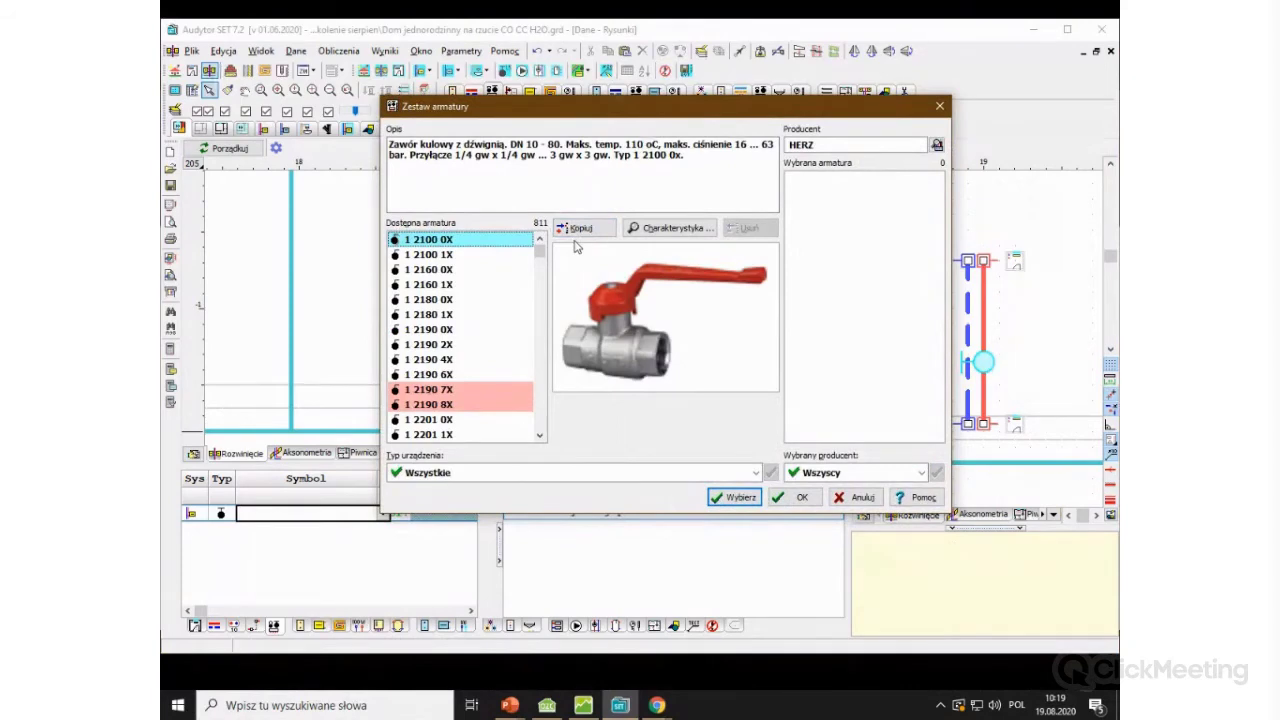
# Step: Move the Zestaw armatury window mostly beyond the edge of the screen
pyautogui.moveTo(552, 113)
pyautogui.mouseDown()
pyautogui.moveTo(475, 112)
pyautogui.moveTo(541, 108)
pyautogui.moveTo(550, 139)
pyautogui.moveTo(685, 226)
pyautogui.moveTo(1118, 228)
pyautogui.moveTo(1090, 222)
pyautogui.moveTo(1118, 212)
pyautogui.moveTo(1080, 204)
pyautogui.moveTo(1122, 195)
pyautogui.mouseUp()
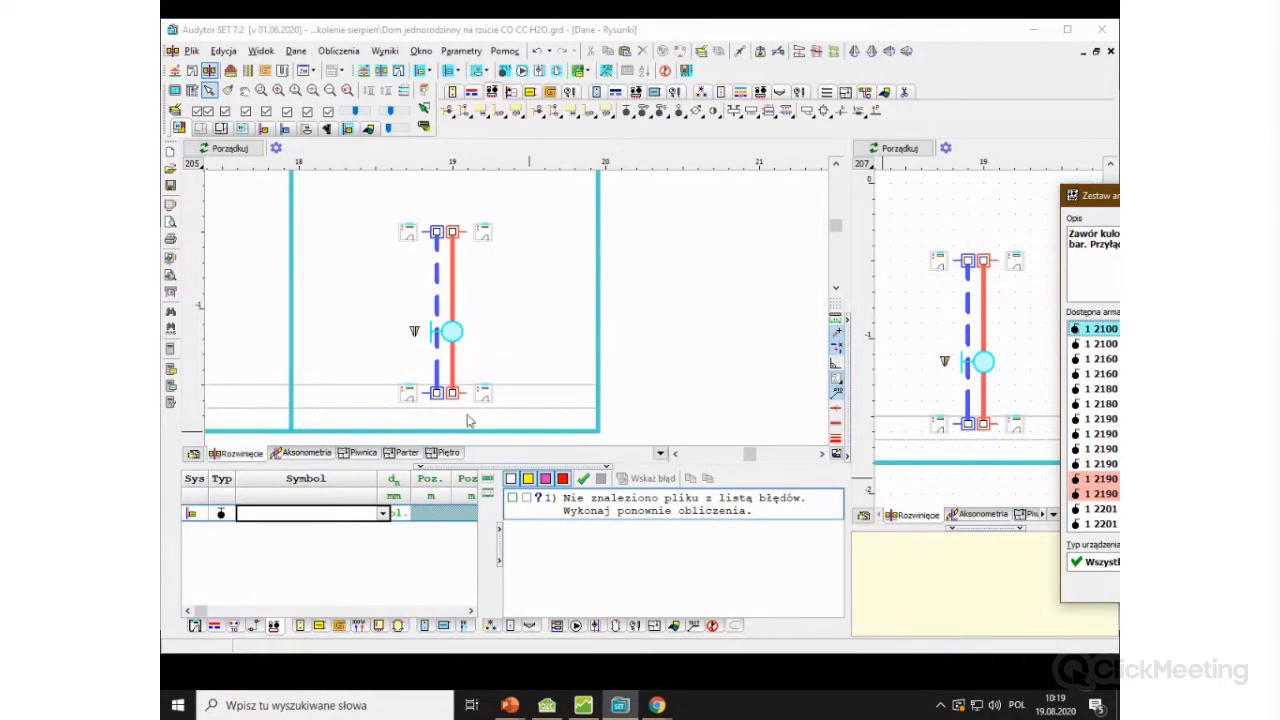
pyautogui.moveTo(1088, 210); pyautogui.dragTo(1090, 204)
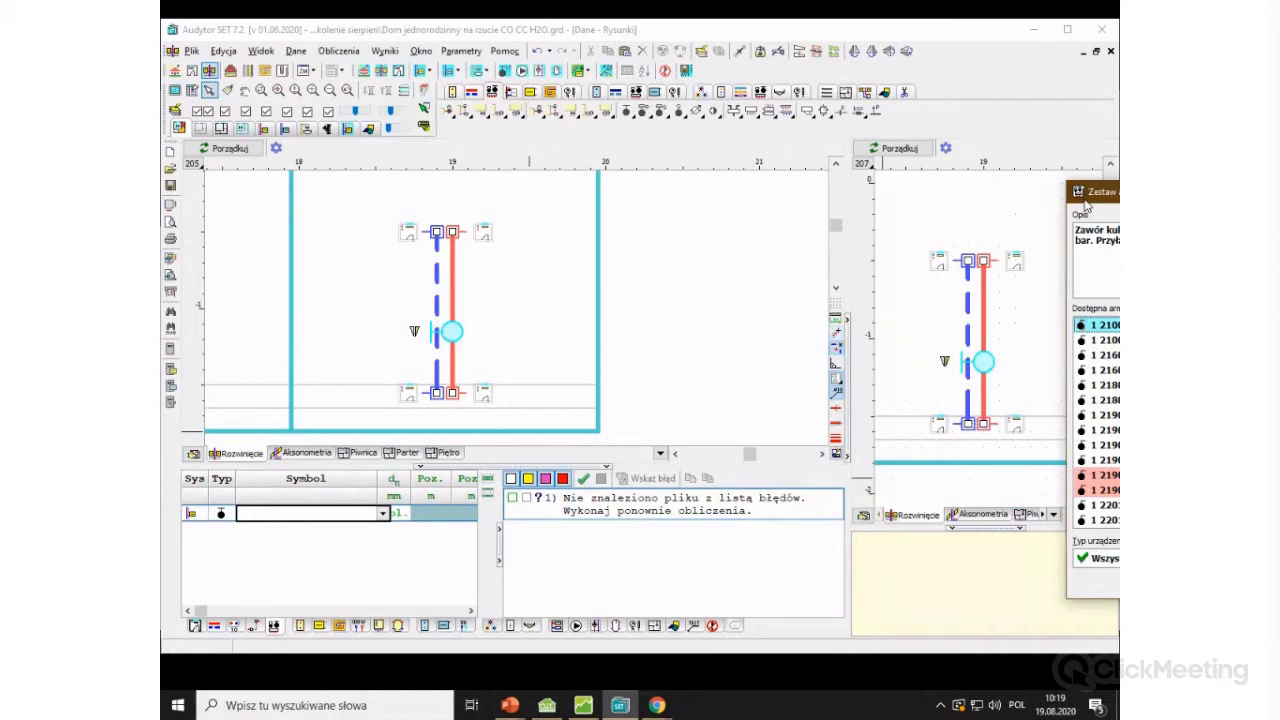
# Step: Bring the Zestaw armatury window fully back onto the screen with its Przenieś (Move) command
pyautogui.click(1085, 203)
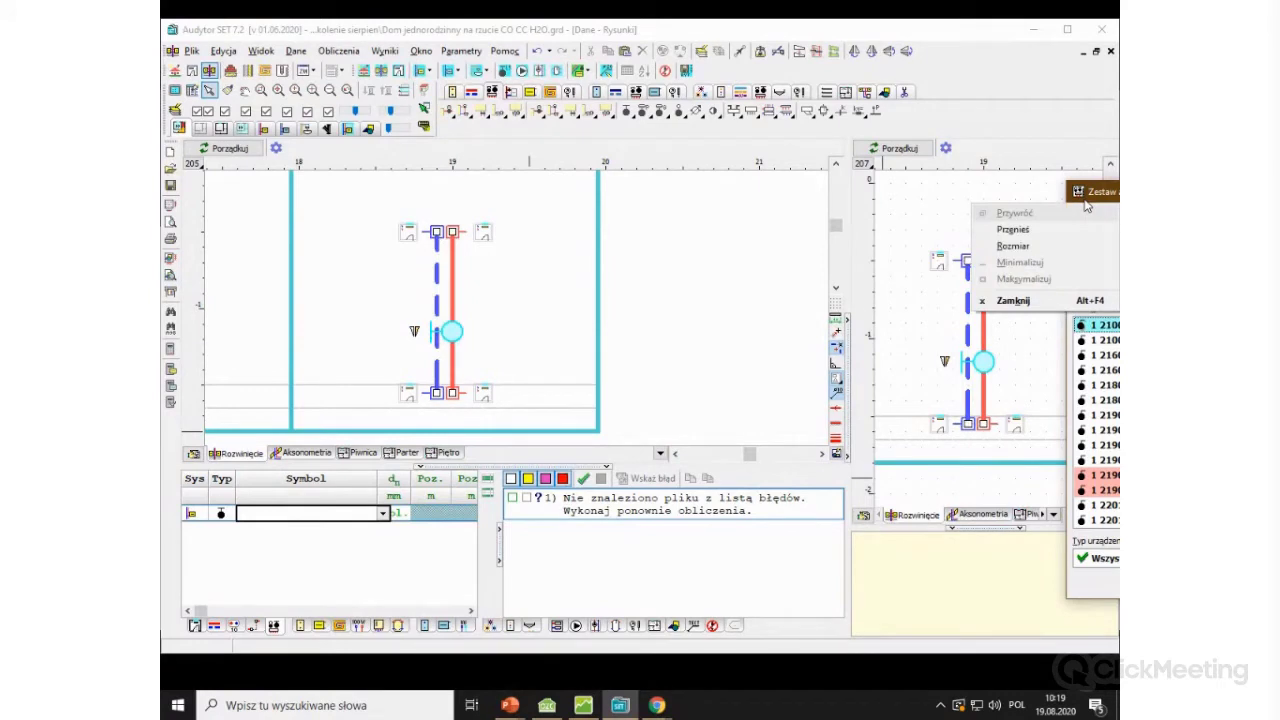
pyautogui.press('Down')
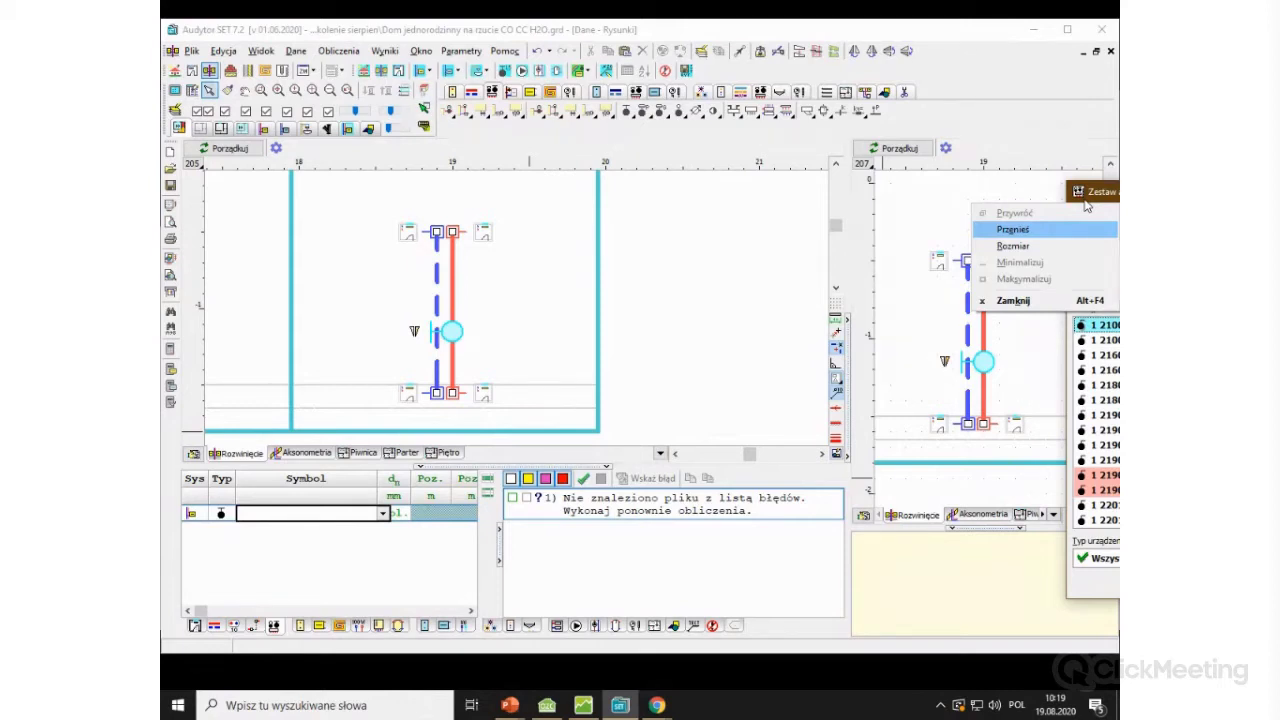
pyautogui.press('Return')
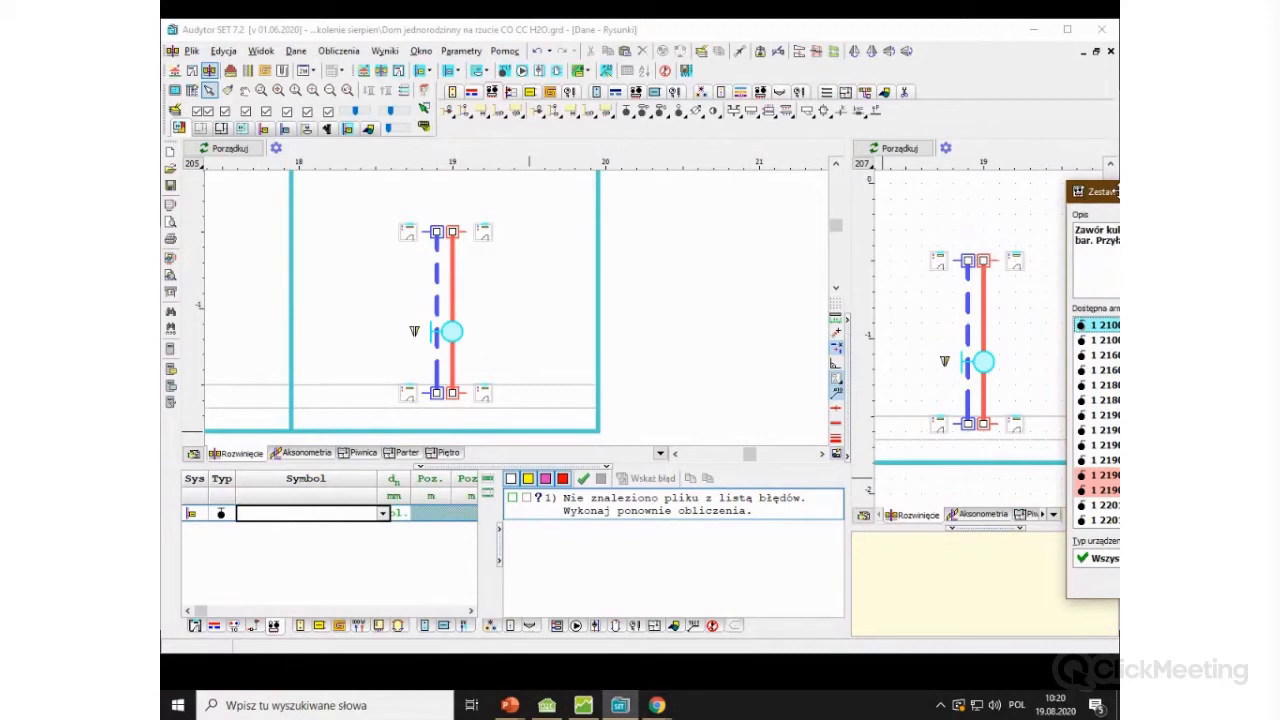
pyautogui.press('Left')
pyautogui.press('Left')
pyautogui.press('Left')
pyautogui.press('Left')
pyautogui.press('Left')
pyautogui.press('Left')
pyautogui.press('Left')
pyautogui.press('Left')
pyautogui.press('Left')
pyautogui.press('Left')
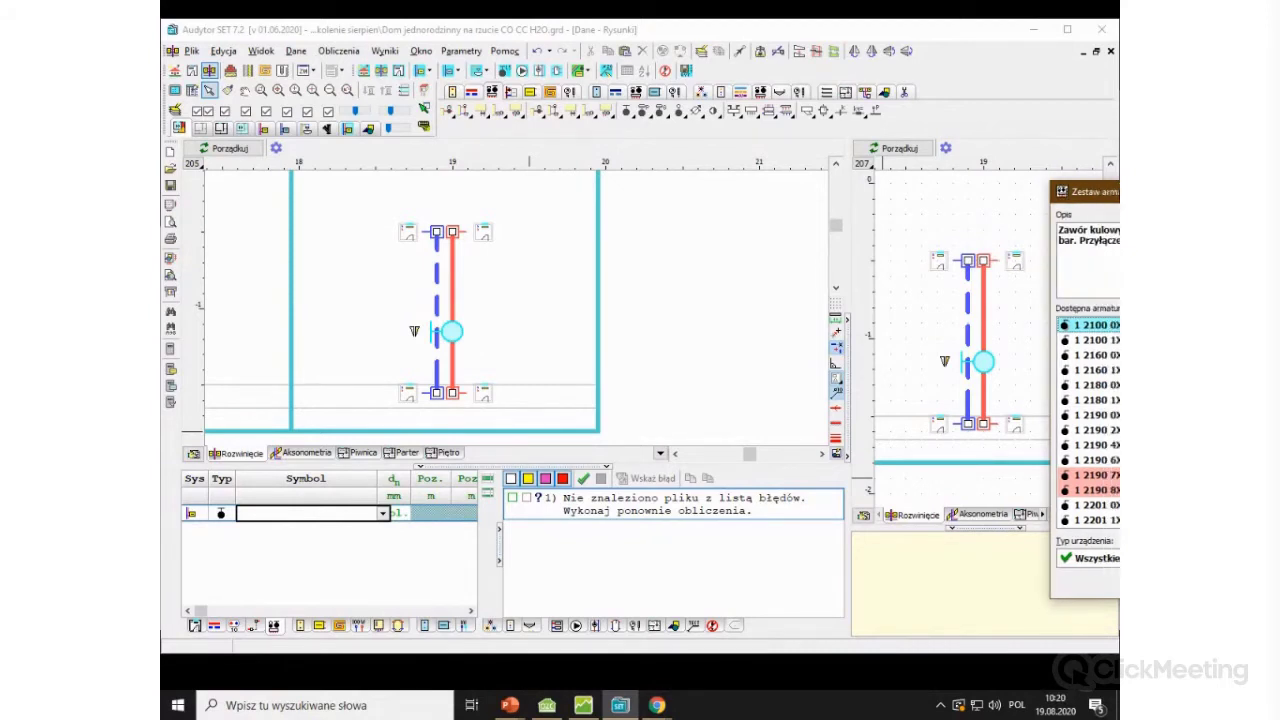
pyautogui.press('Left')
pyautogui.press('Left')
pyautogui.press('Left')
pyautogui.press('Left')
pyautogui.press('Left')
pyautogui.press('Left')
pyautogui.press('Left')
pyautogui.press('Left')
pyautogui.press('Left')
pyautogui.press('Left')
pyautogui.press('Left')
pyautogui.press('Left')
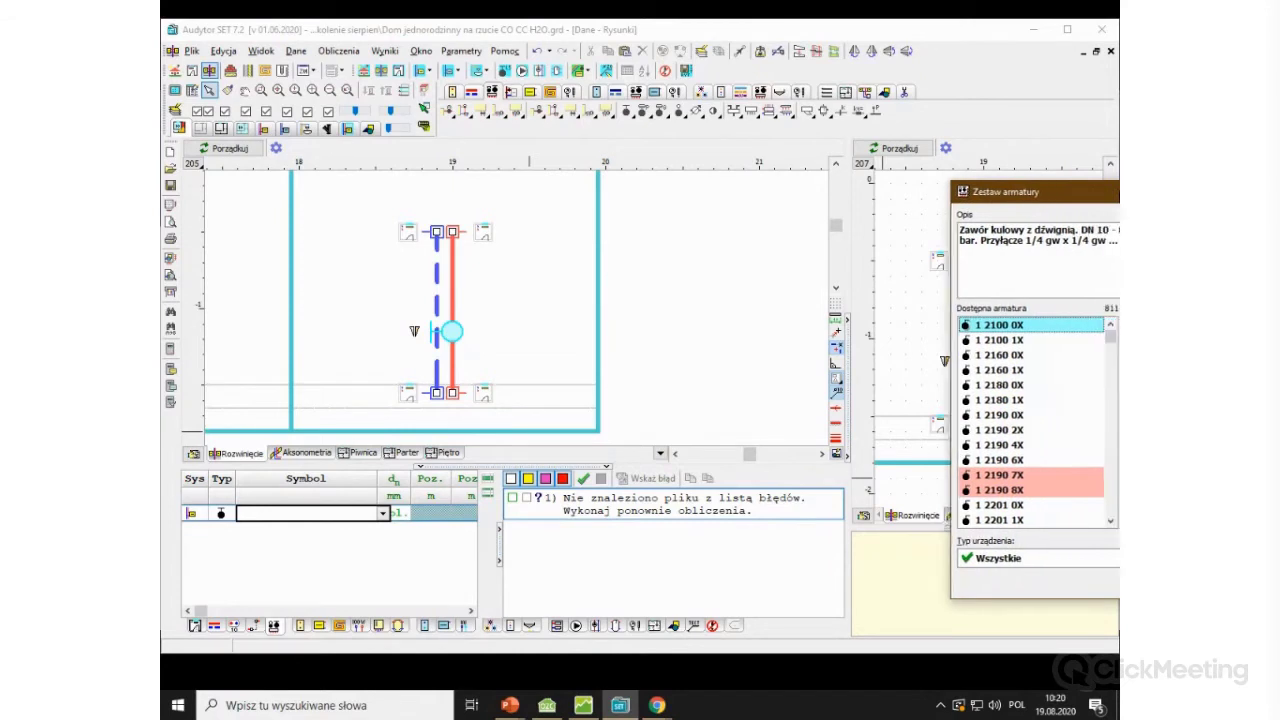
pyautogui.press('Left')
pyautogui.press('Left')
pyautogui.press('Left')
pyautogui.press('Left')
pyautogui.press('Left')
pyautogui.press('Left')
pyautogui.press('Left')
pyautogui.press('Left')
pyautogui.press('Left')
pyautogui.press('Left')
pyautogui.press('Left')
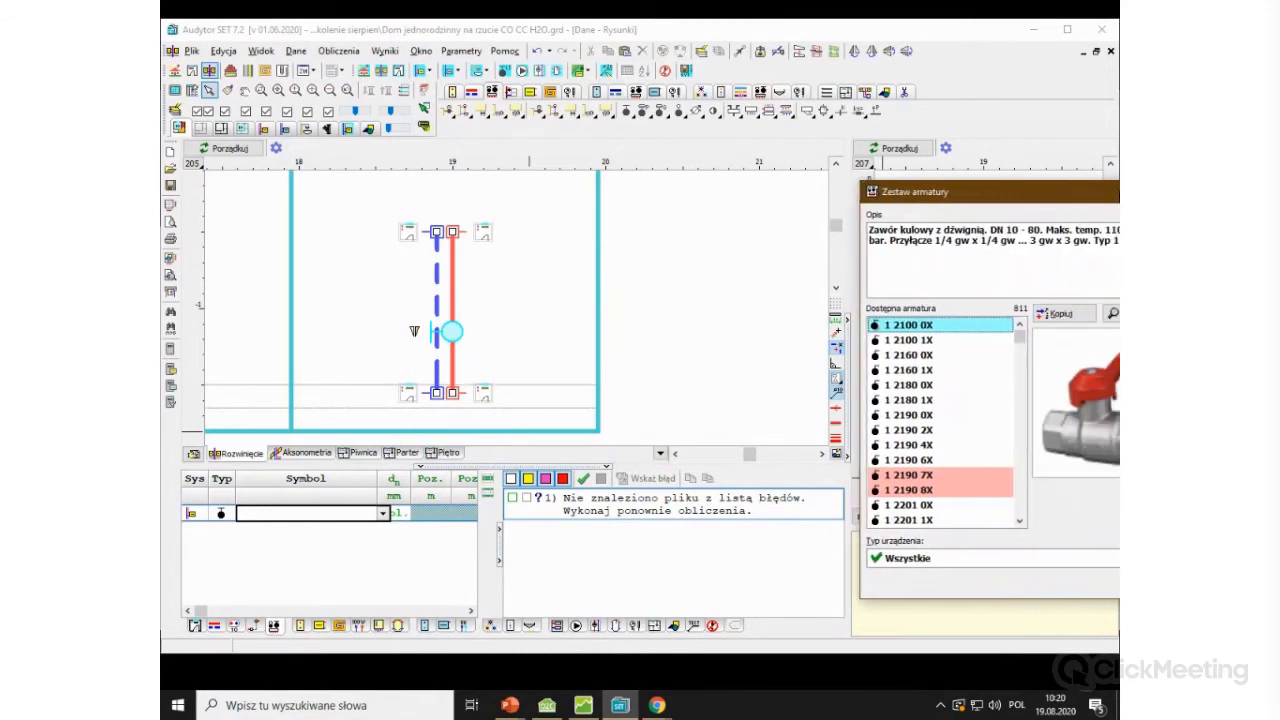
pyautogui.press('Left')
pyautogui.press('Left')
pyautogui.press('Left')
pyautogui.press('Left')
pyautogui.press('Left')
pyautogui.press('Left')
pyautogui.press('Left')
pyautogui.press('Left')
pyautogui.press('Left')
pyautogui.press('Left')
pyautogui.press('Left')
pyautogui.press('Left')
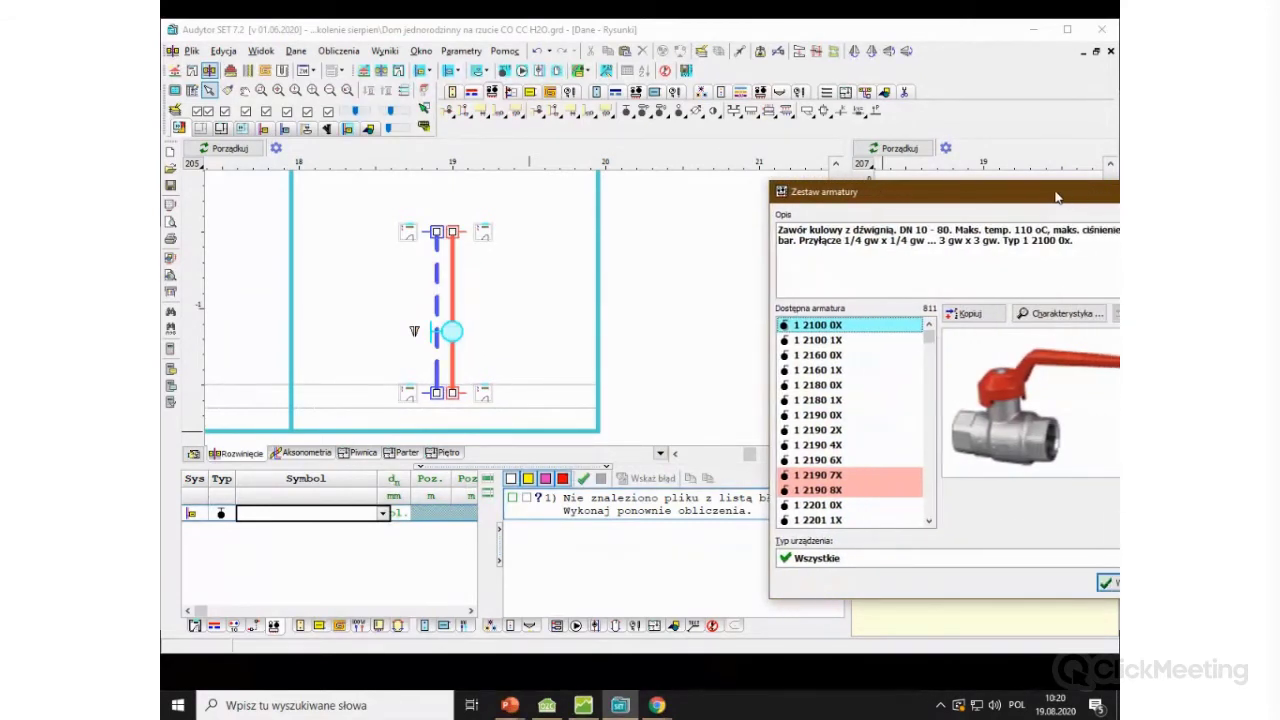
pyautogui.press('Left')
pyautogui.press('Left')
pyautogui.press('Left')
pyautogui.press('Left')
pyautogui.press('Left')
pyautogui.press('Left')
pyautogui.press('Left')
pyautogui.press('Left')
pyautogui.press('Left')
pyautogui.press('Left')
pyautogui.press('Left')
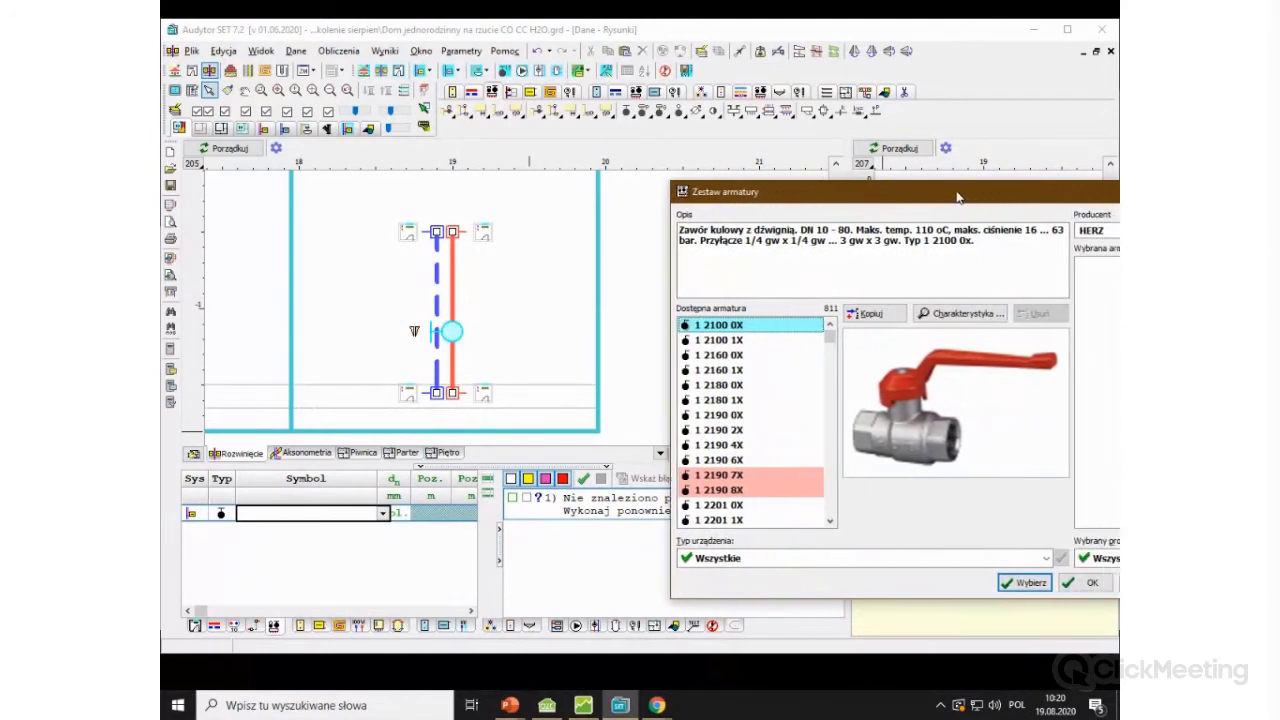
pyautogui.press('Left')
pyautogui.press('Left')
pyautogui.press('Left')
pyautogui.press('Left')
pyautogui.press('Left')
pyautogui.press('Left')
pyautogui.press('Left')
pyautogui.press('Left')
pyautogui.press('Left')
pyautogui.press('Left')
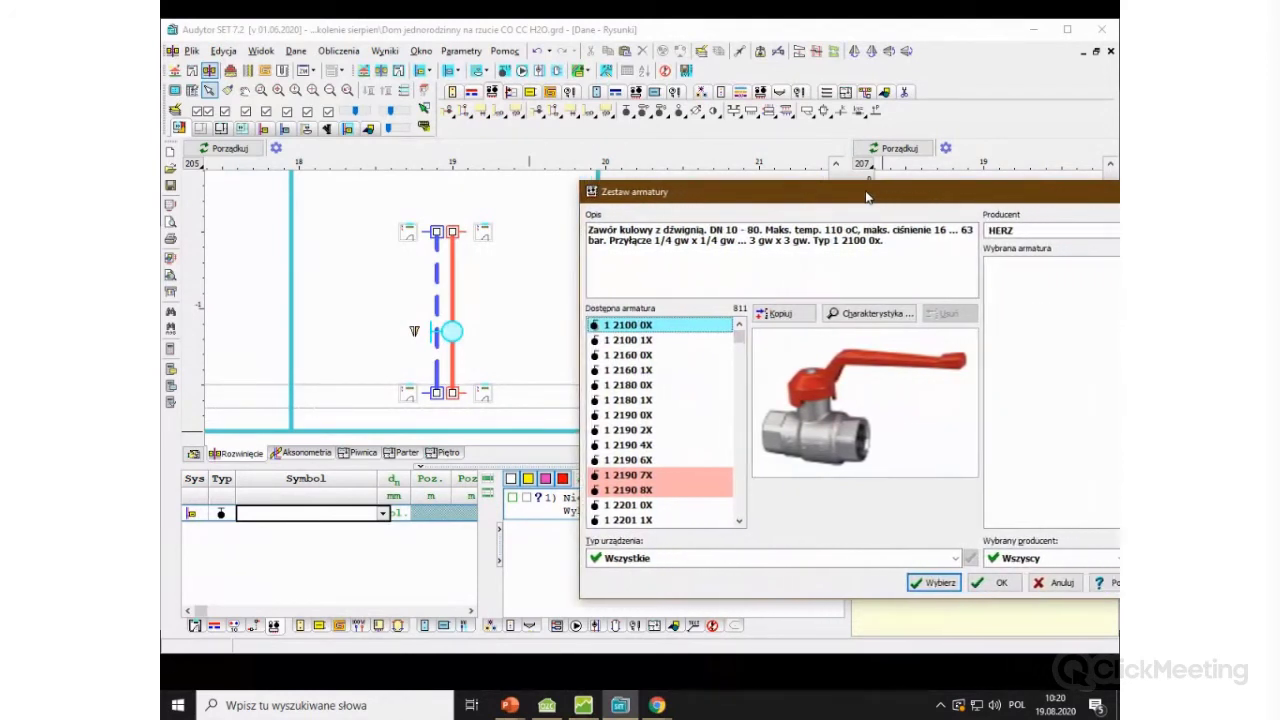
pyautogui.press('Left')
pyautogui.press('Left')
pyautogui.press('Left')
pyautogui.press('Left')
pyautogui.press('Left')
pyautogui.press('Left')
pyautogui.press('Left')
pyautogui.press('Left')
pyautogui.press('Left')
pyautogui.press('Left')
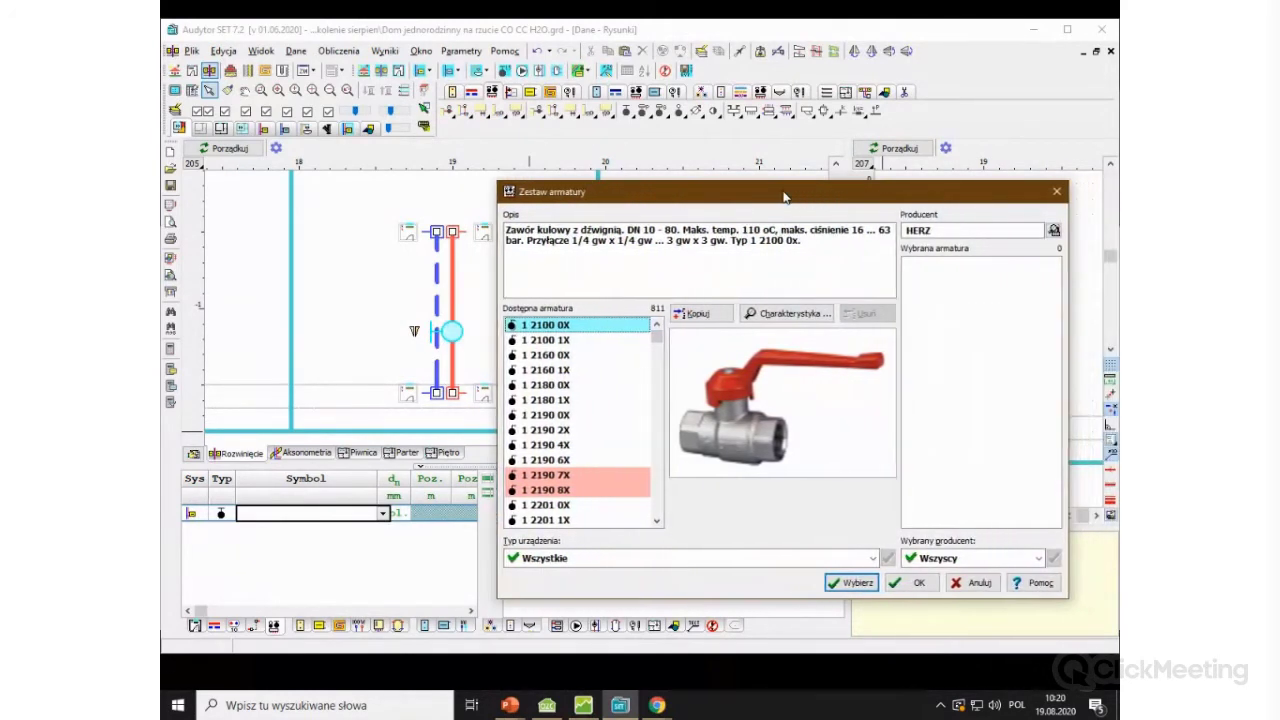
pyautogui.press('Left')
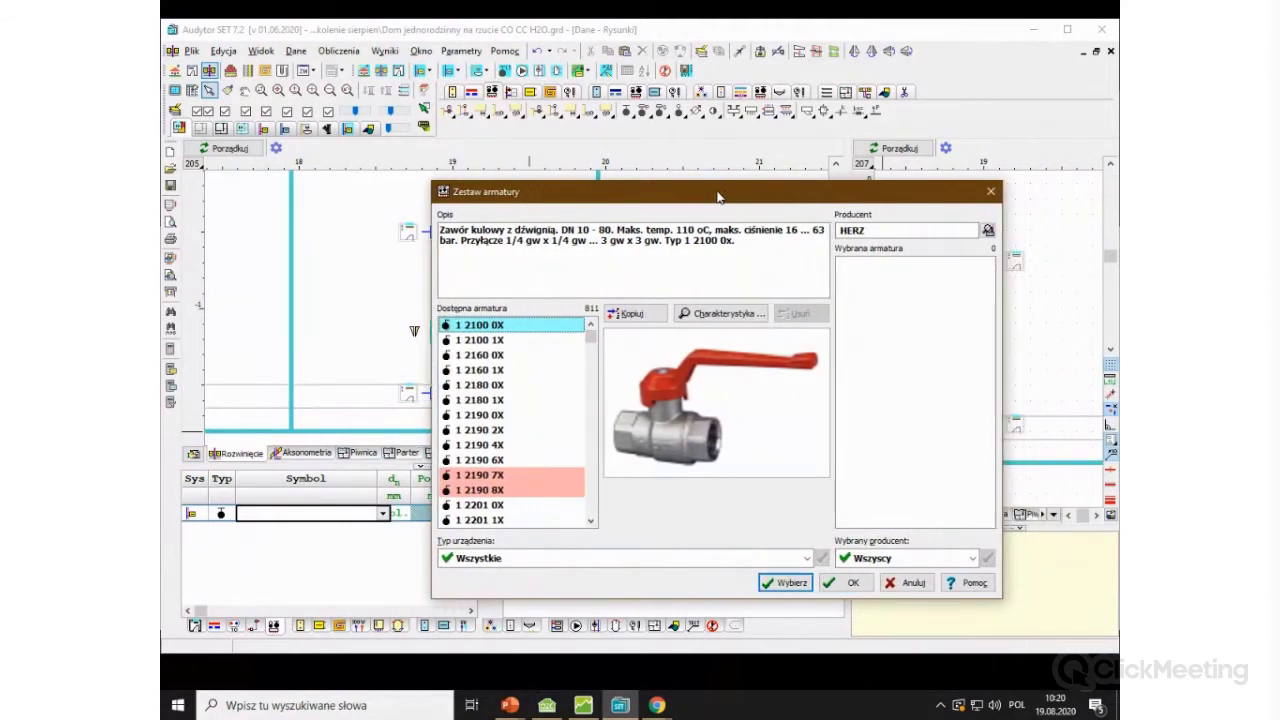
pyautogui.press('Up')
pyautogui.press('Up')
pyautogui.press('Up')
pyautogui.press('Up')
pyautogui.press('Up')
pyautogui.press('Up')
pyautogui.press('Up')
pyautogui.press('Up')
pyautogui.press('Up')
pyautogui.press('Up')
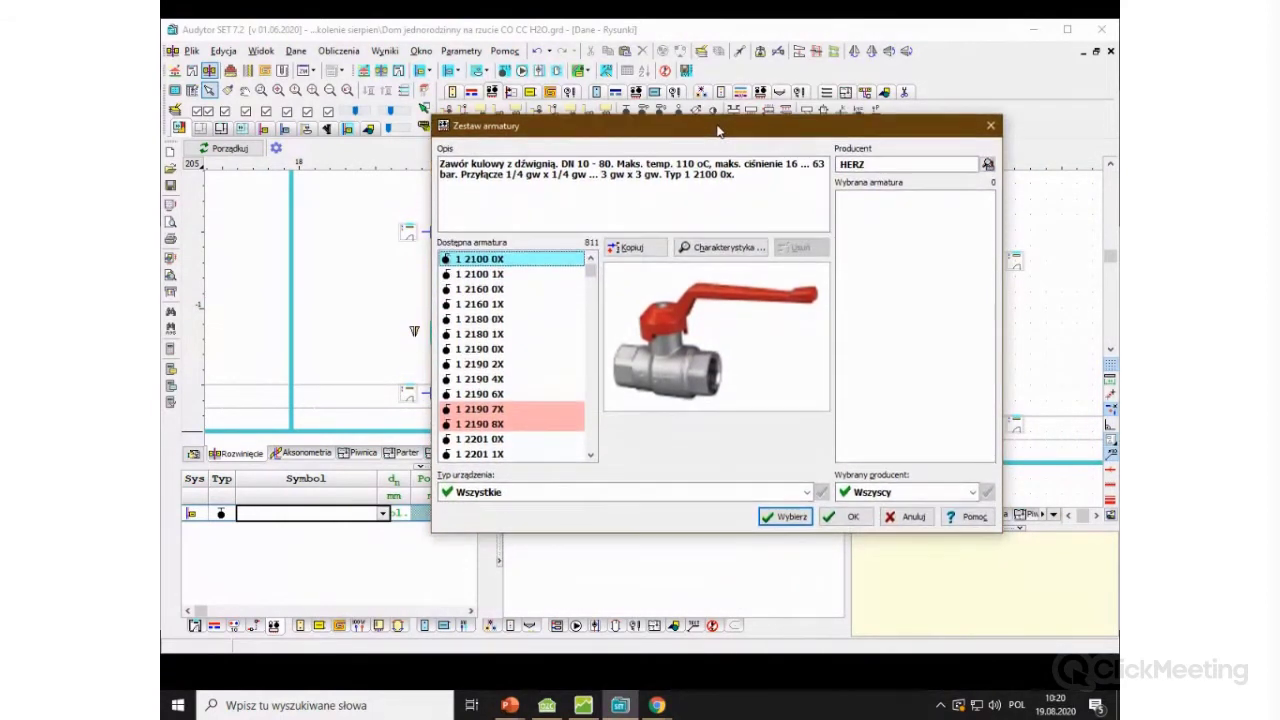
pyautogui.press('Left')
pyautogui.press('Left')
pyautogui.press('Left')
pyautogui.press('Left')
pyautogui.press('Left')
pyautogui.press('Left')
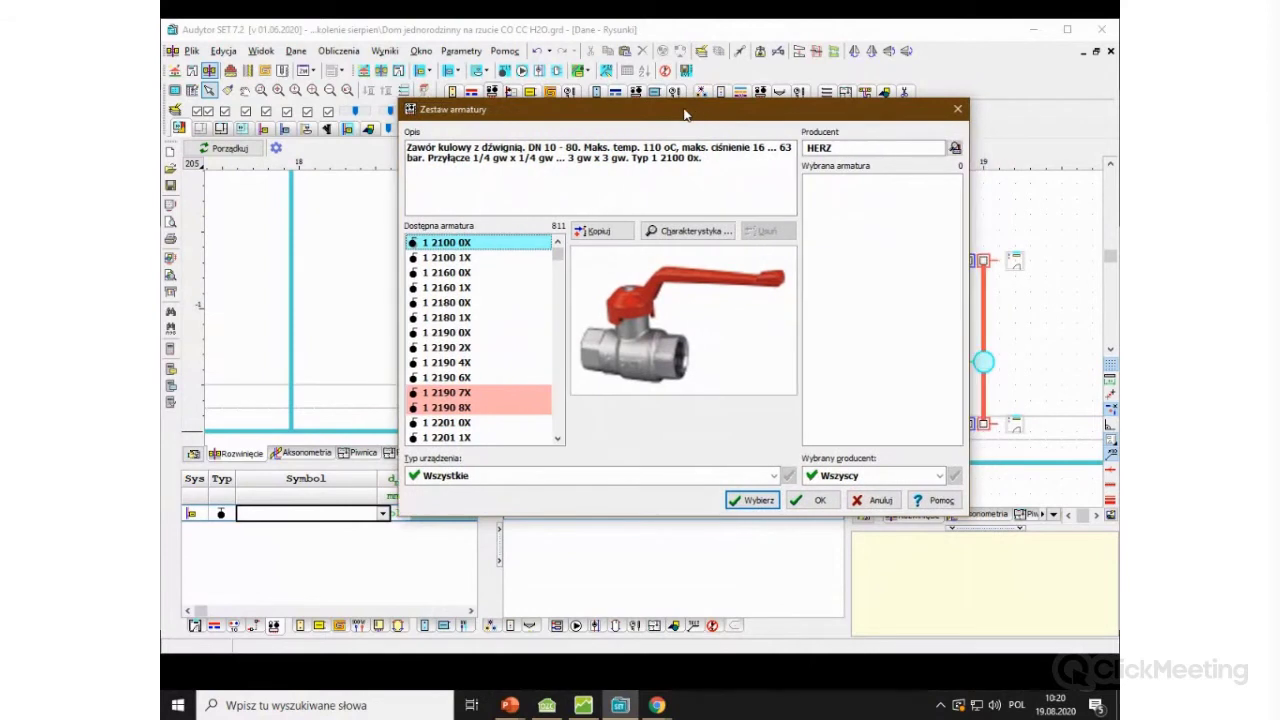
# Step: Shift the Zestaw armatury window down and up the screen with the Move command and fix its position
pyautogui.press('Down')
pyautogui.press('Down')
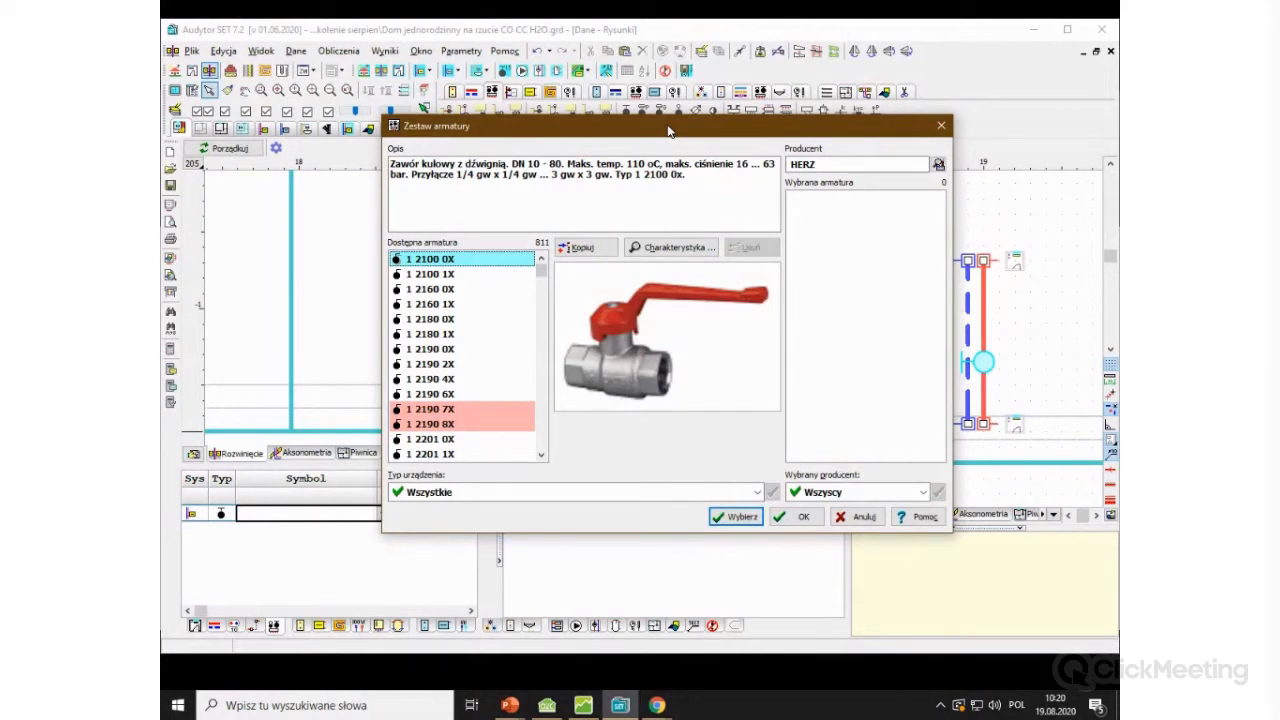
pyautogui.press('Up')
pyautogui.press('Up')
pyautogui.press('Up')
pyautogui.press('Up')
pyautogui.press('Left')
pyautogui.press('Return')
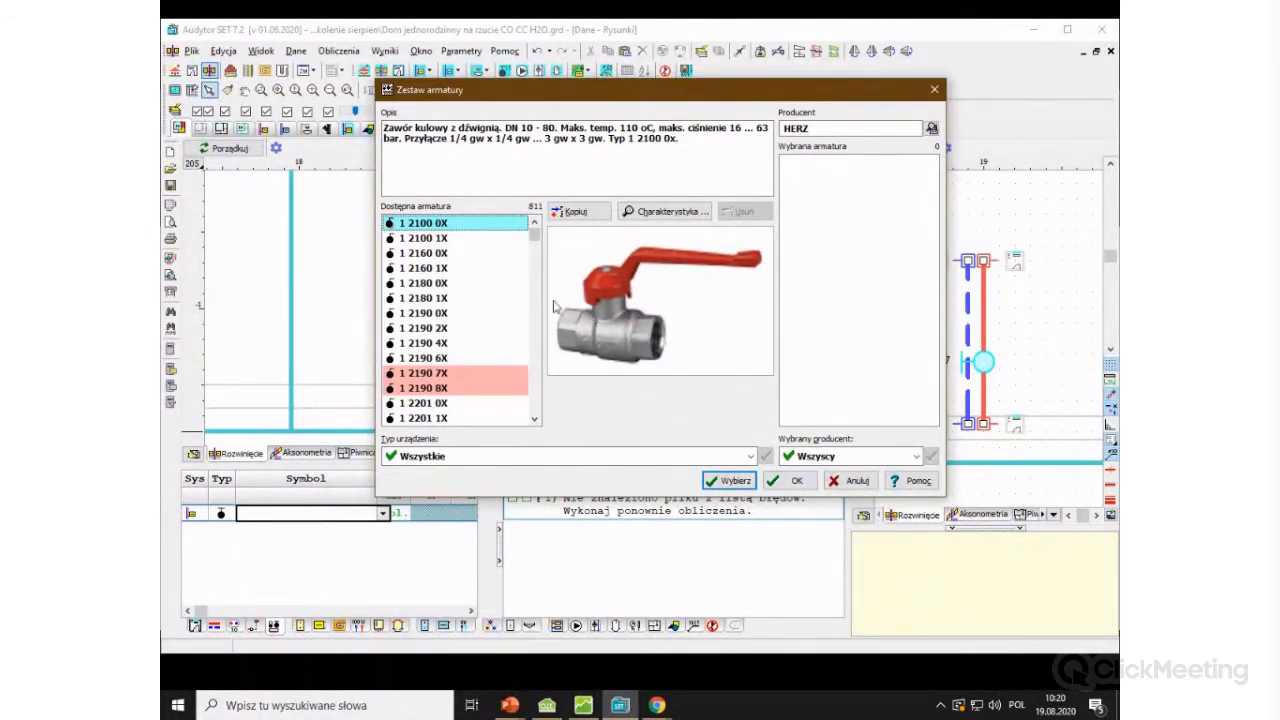
# Step: Try to choose the 1 2190 4X ball valve from the HERZ catalogue for the riser
pyautogui.click(438, 298)
pyautogui.click(429, 343)
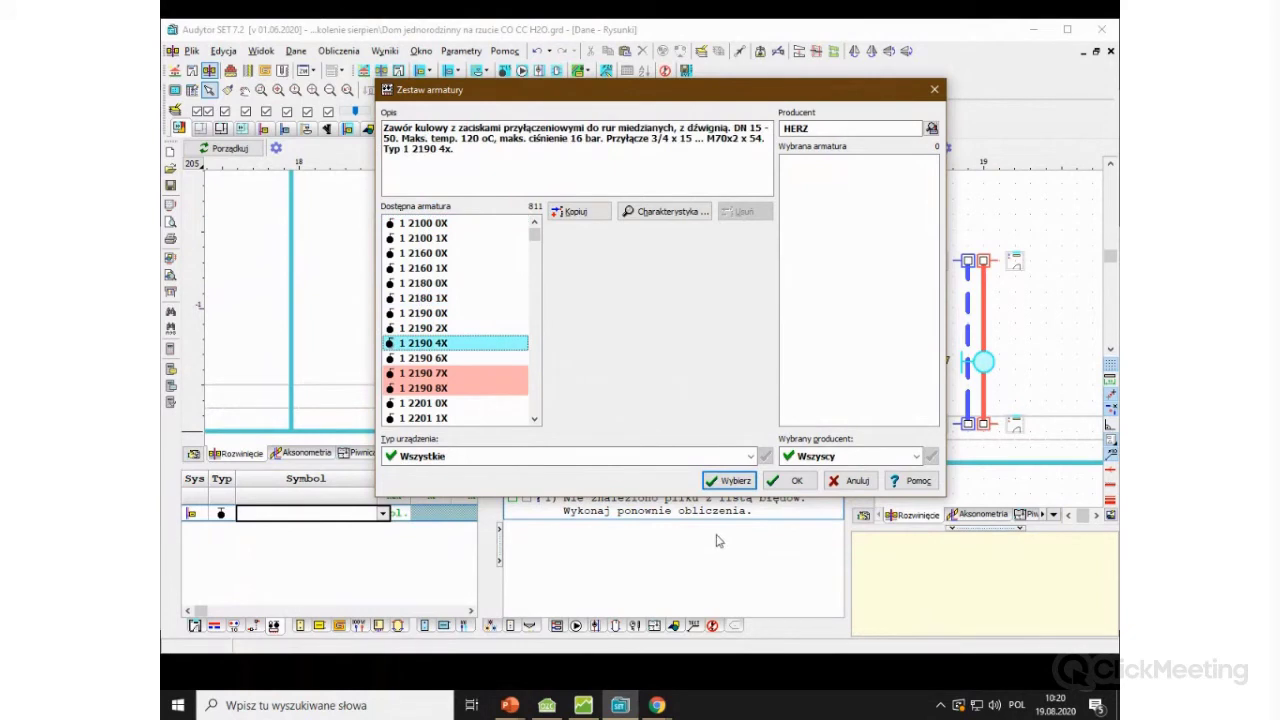
pyautogui.click(731, 481)
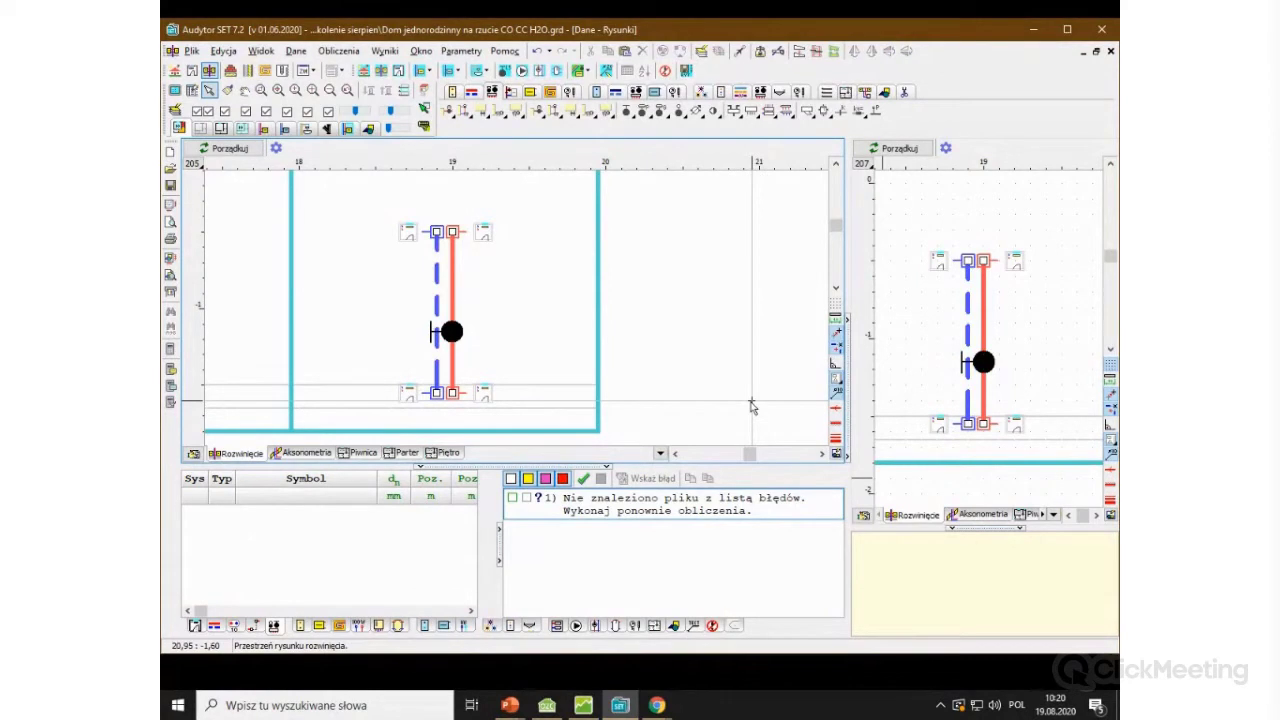
# Step: Reopen the Zestaw armatury catalogue for the shut-off valve on the riser
pyautogui.click(455, 332)
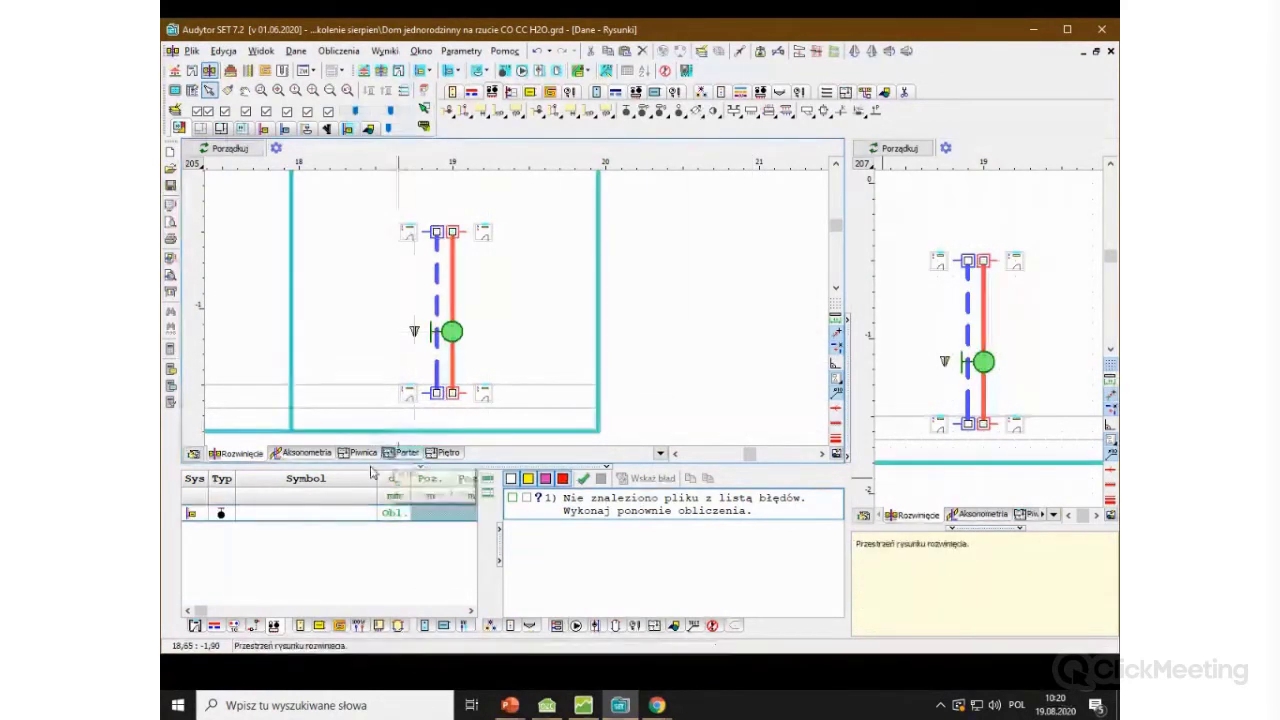
pyautogui.click(296, 514)
pyautogui.click(383, 513)
pyautogui.click(330, 626)
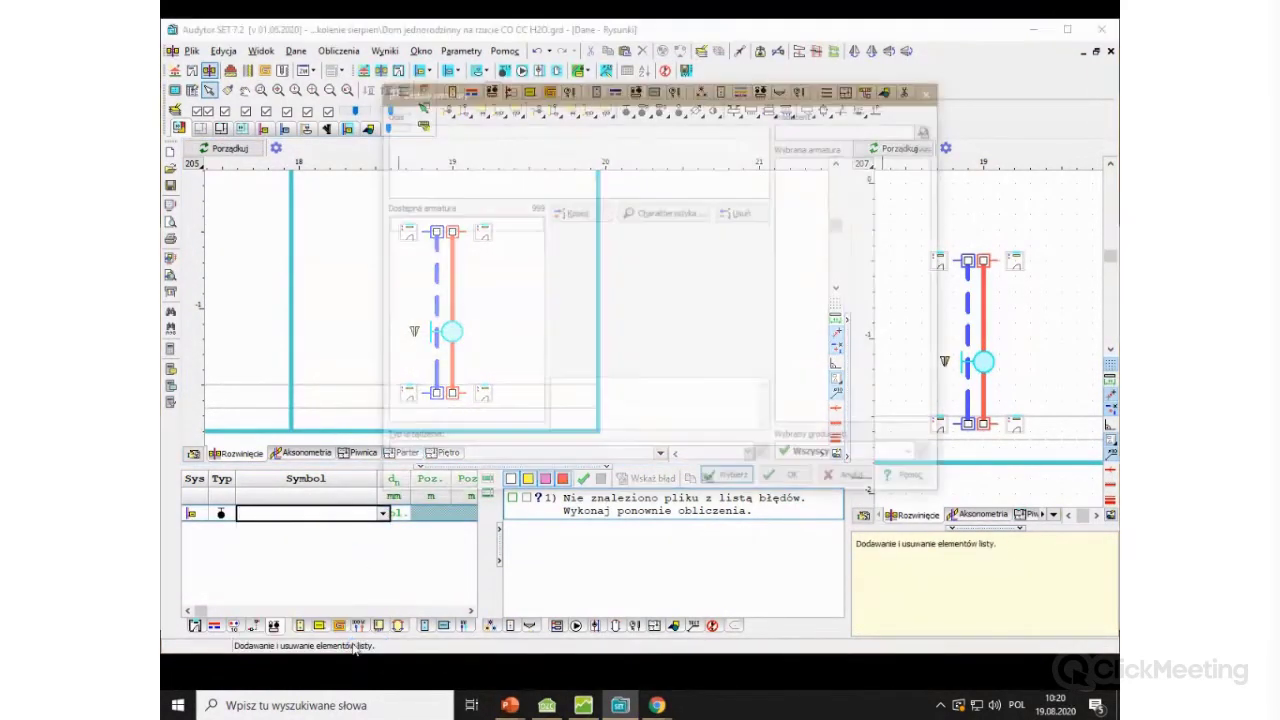
# Step: Move the Zestaw armatury window sideways with its Przenieś (Move) command and close the catalogue
pyautogui.hotkey('alt', 'space')
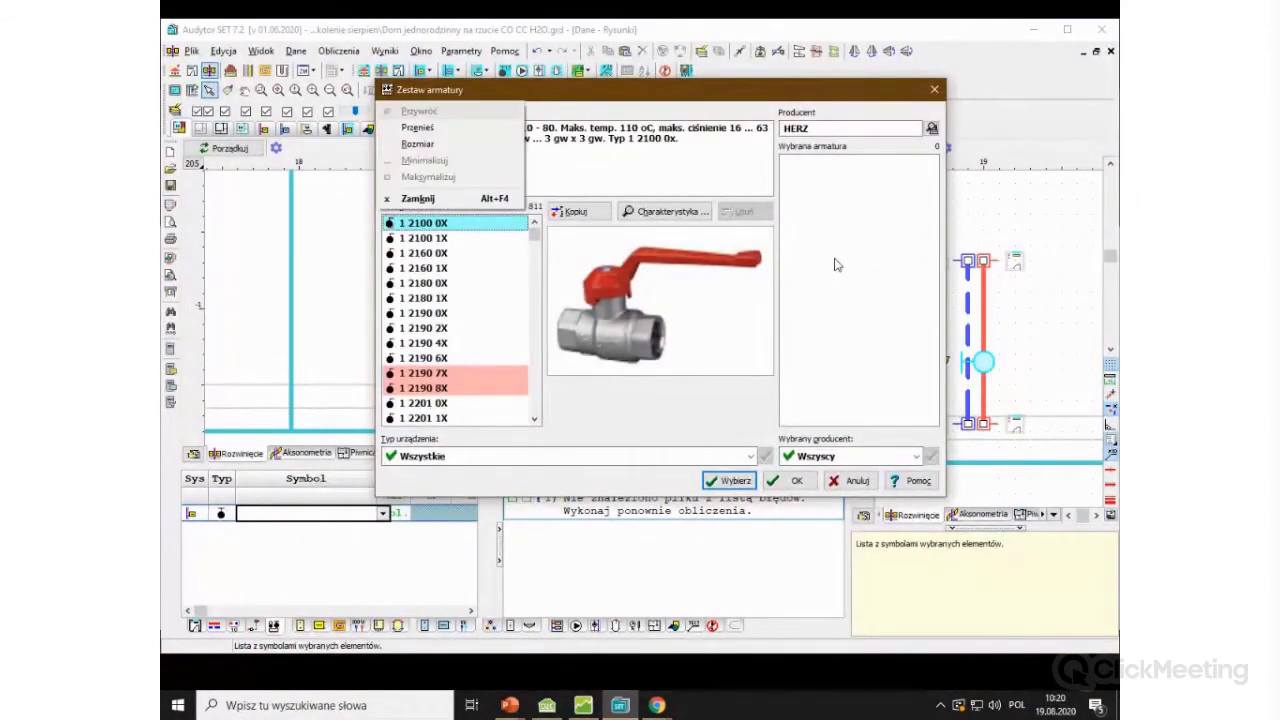
pyautogui.press('Down')
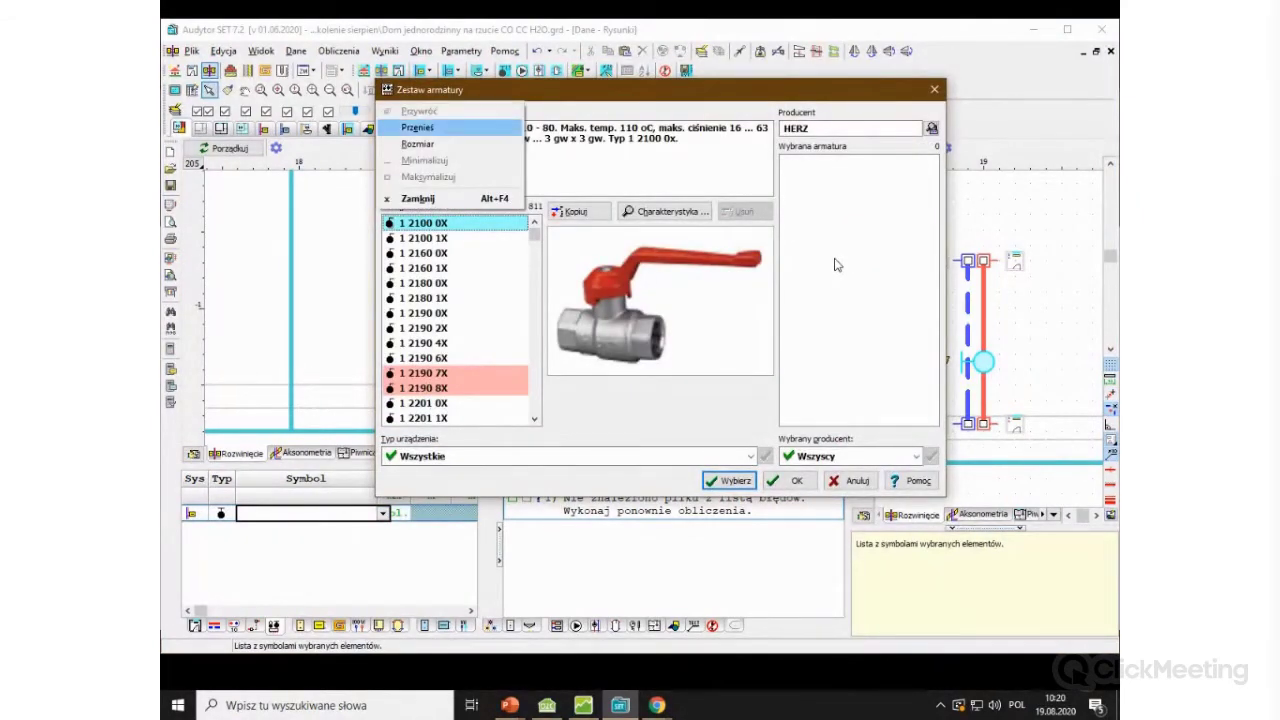
pyautogui.press('Return')
pyautogui.press('Left')
pyautogui.press('Left')
pyautogui.press('Left')
pyautogui.press('Left')
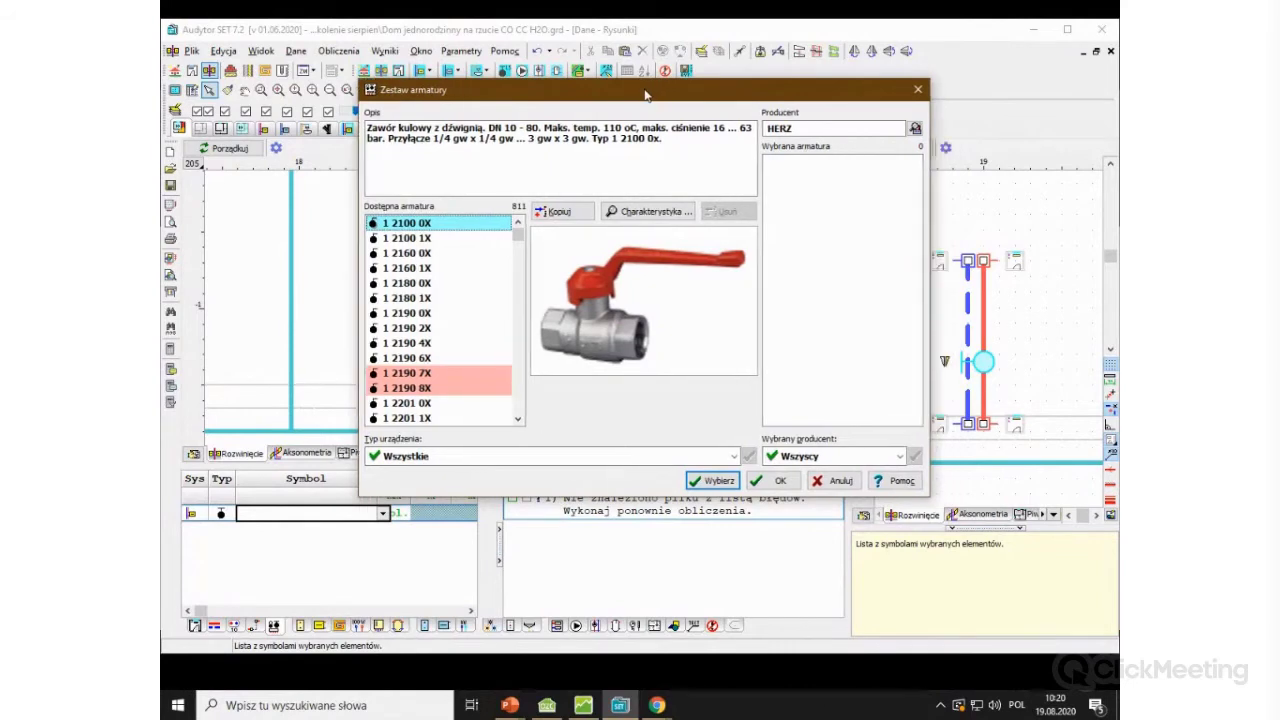
pyautogui.press('Return')
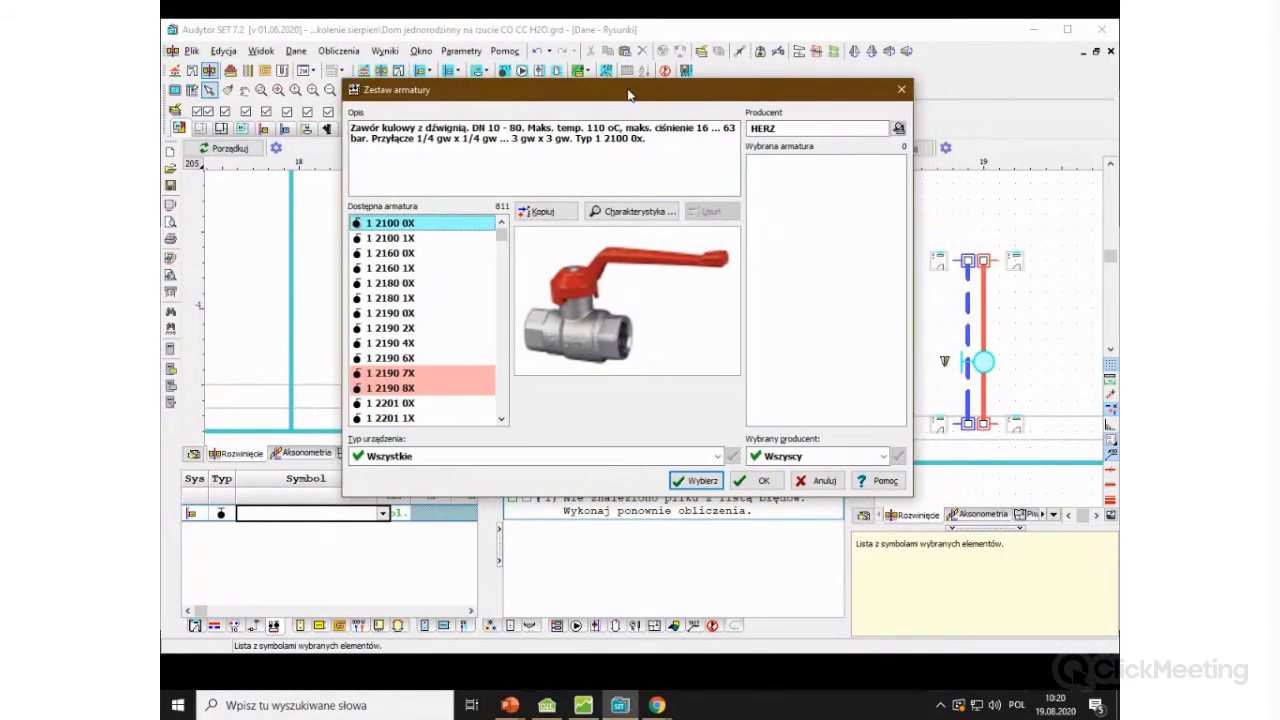
pyautogui.moveTo(629, 95); pyautogui.dragTo(660, 95)
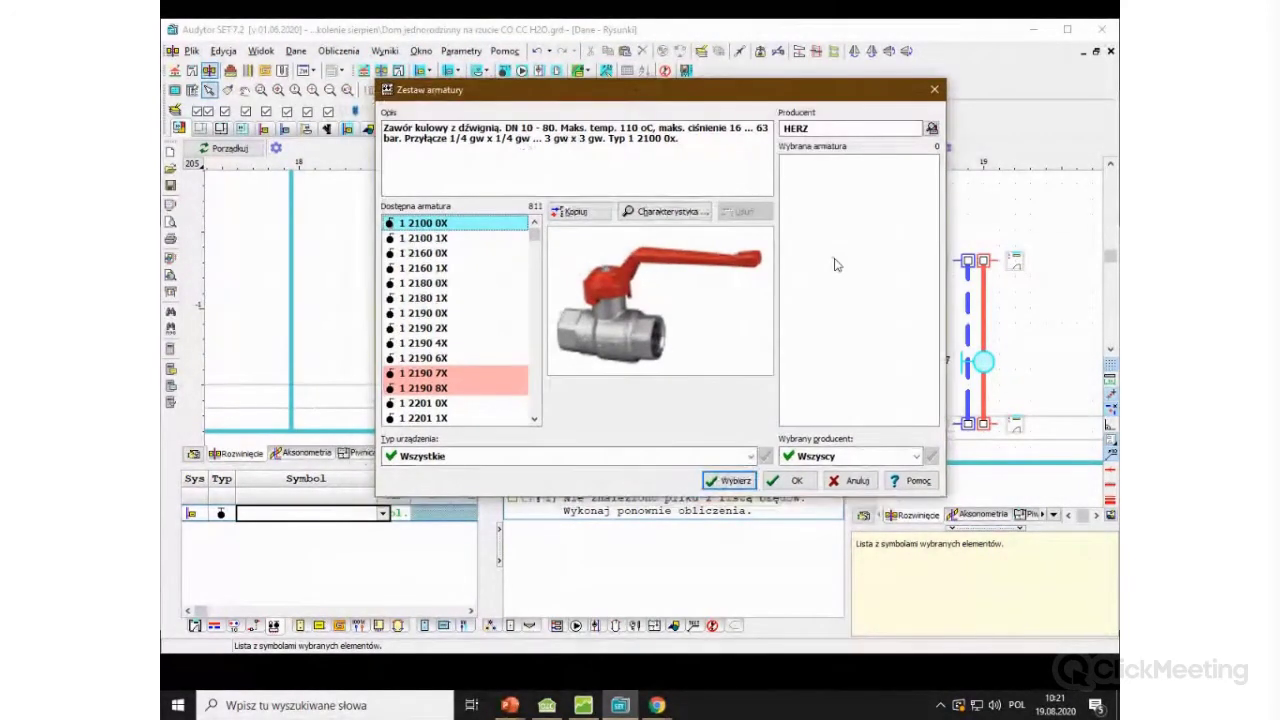
pyautogui.press('Escape')
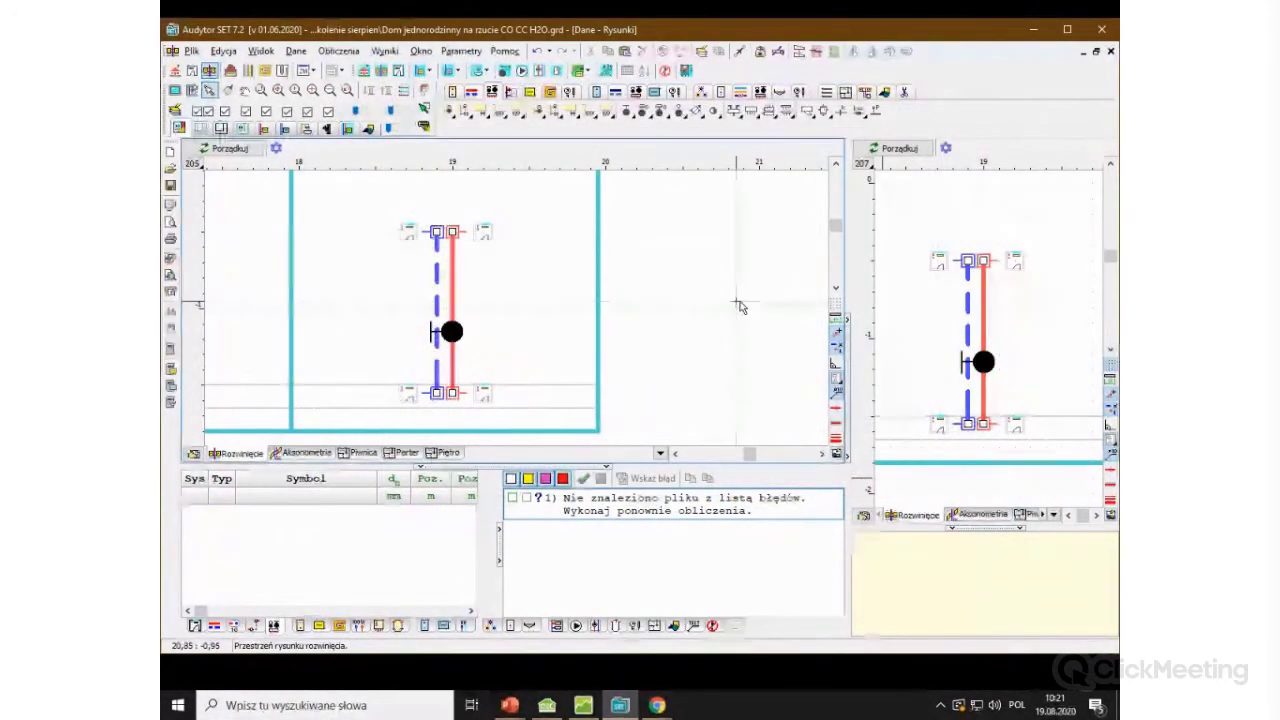
# Step: Switch to Audytor OZC and open the room data with the PIETRO storey plan around room 204
pyautogui.hotkey('alt', 'Tab')
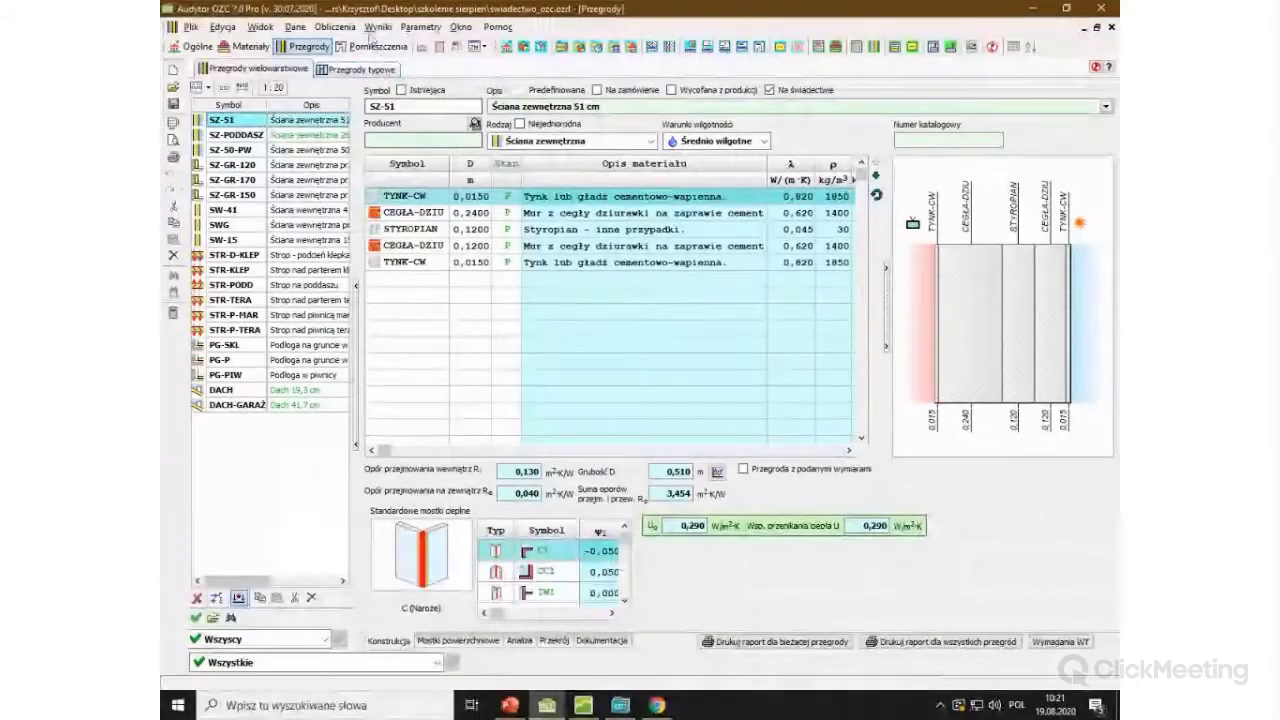
pyautogui.click(372, 46)
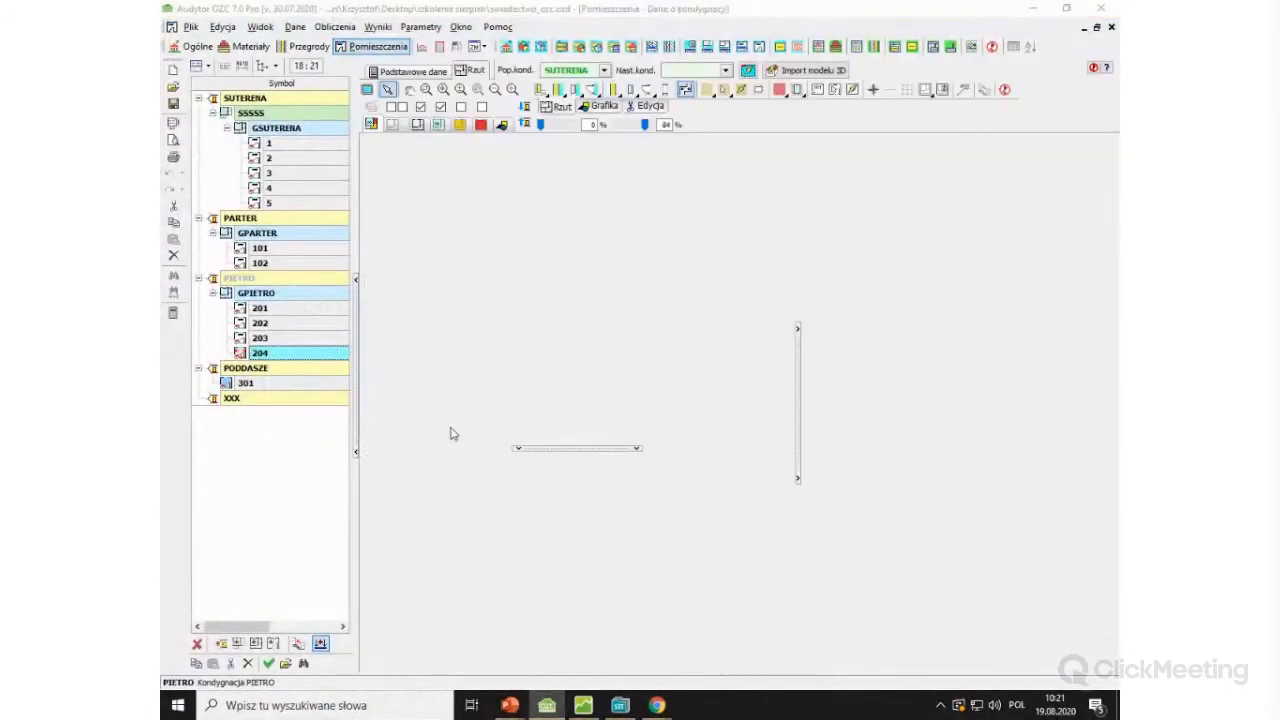
pyautogui.scroll(-2, 628, 305)
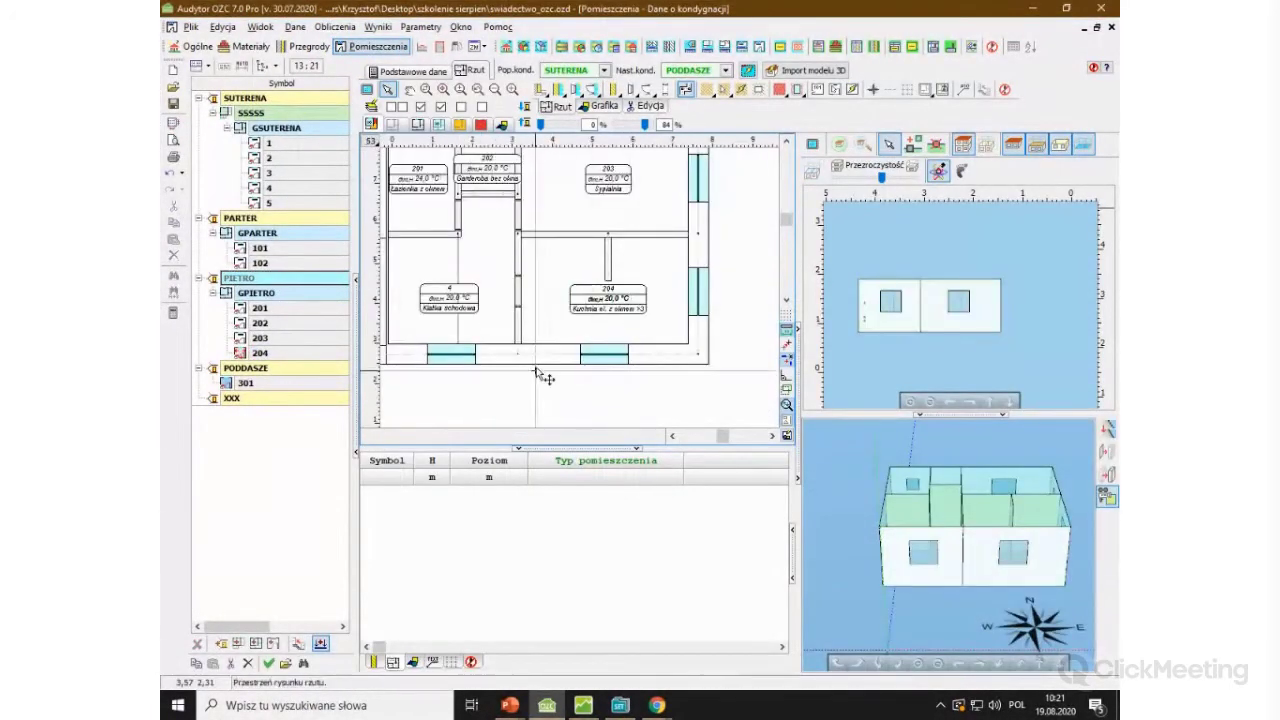
pyautogui.scroll(3, 543, 371)
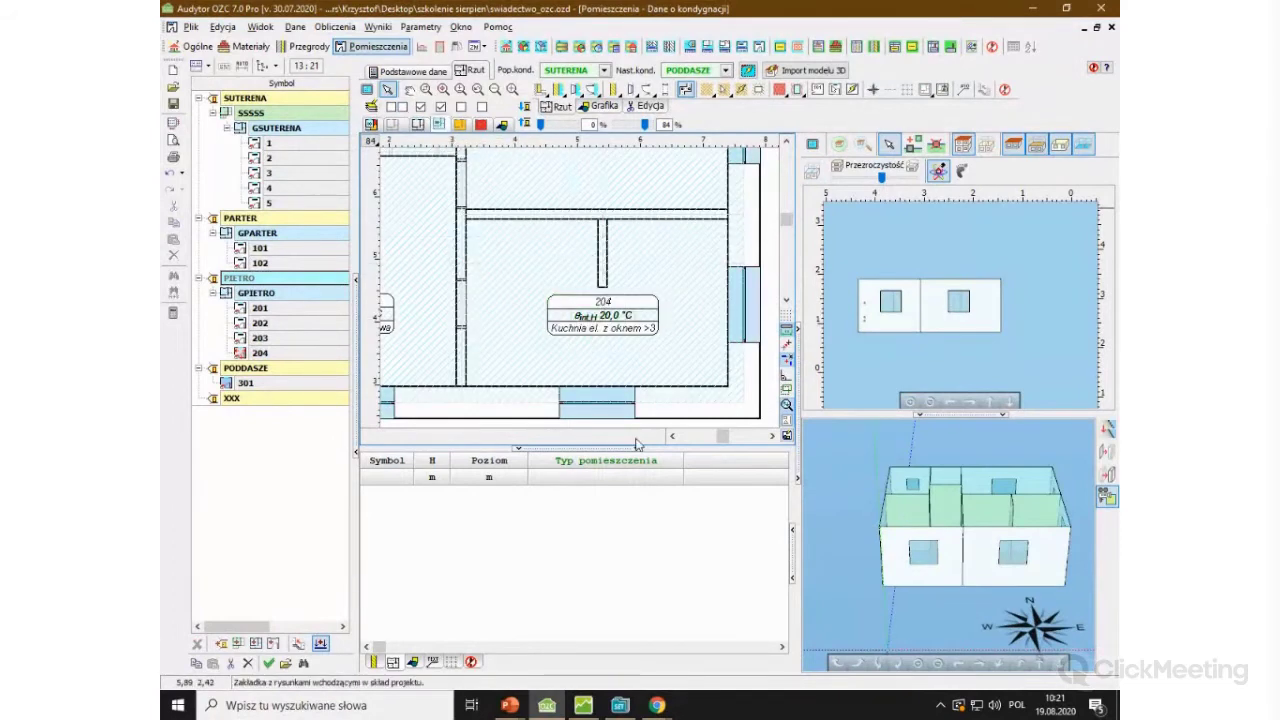
pyautogui.scroll(2, 640, 250)
# Step: Examine the free-standing SW-15 partition wall in room 204 on the plan and in the 3D view
pyautogui.click(584, 258)
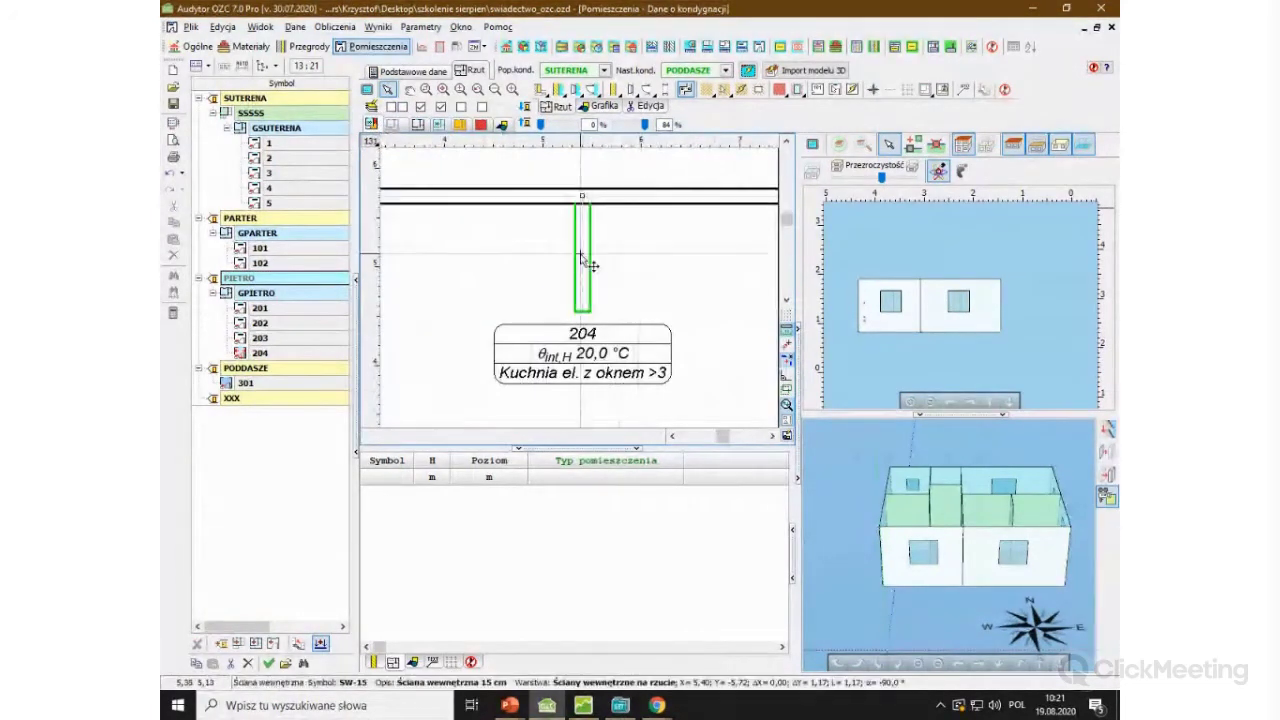
pyautogui.scroll(-4, 560, 280)
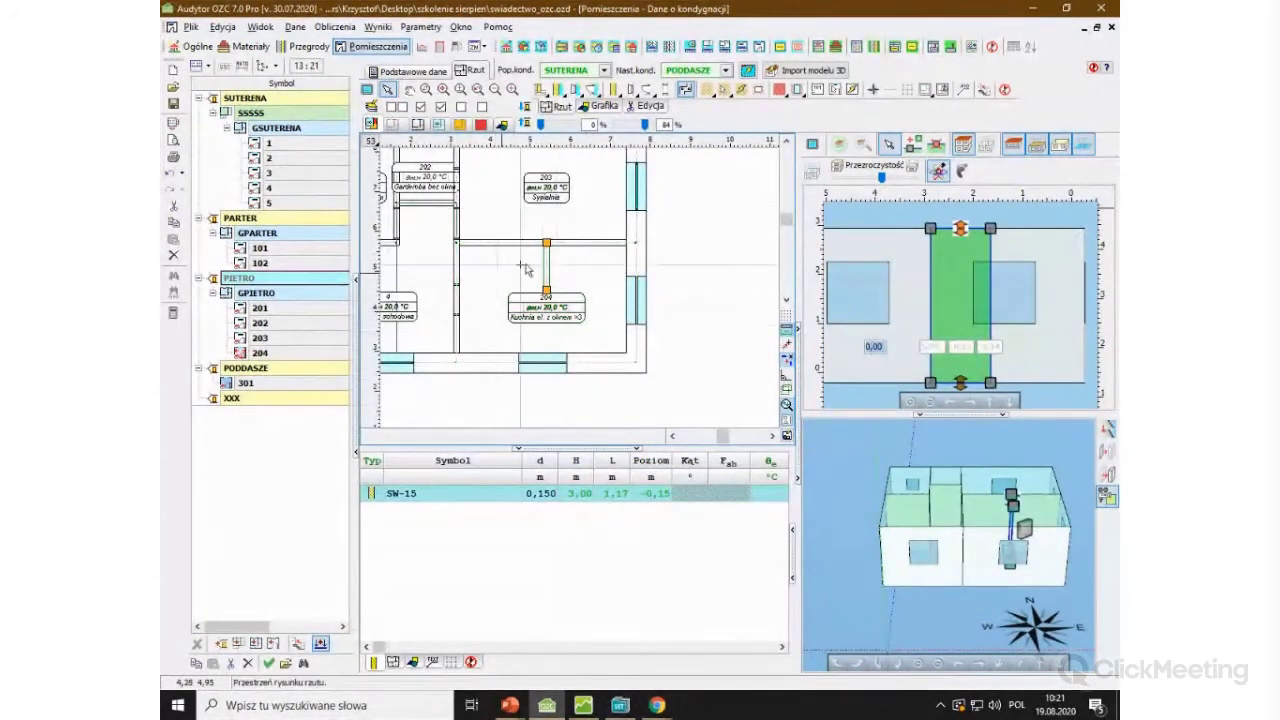
pyautogui.moveTo(1035, 605); pyautogui.dragTo(912, 535)
pyautogui.click(912, 535)
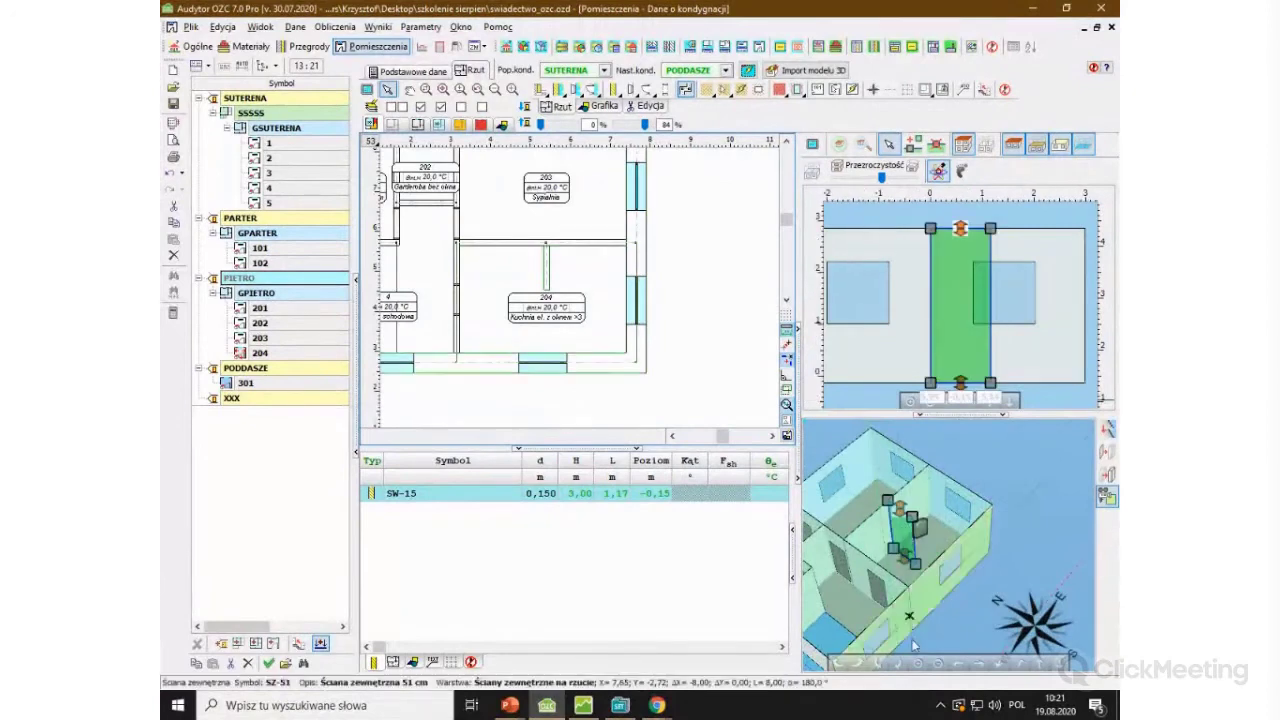
pyautogui.click(695, 381)
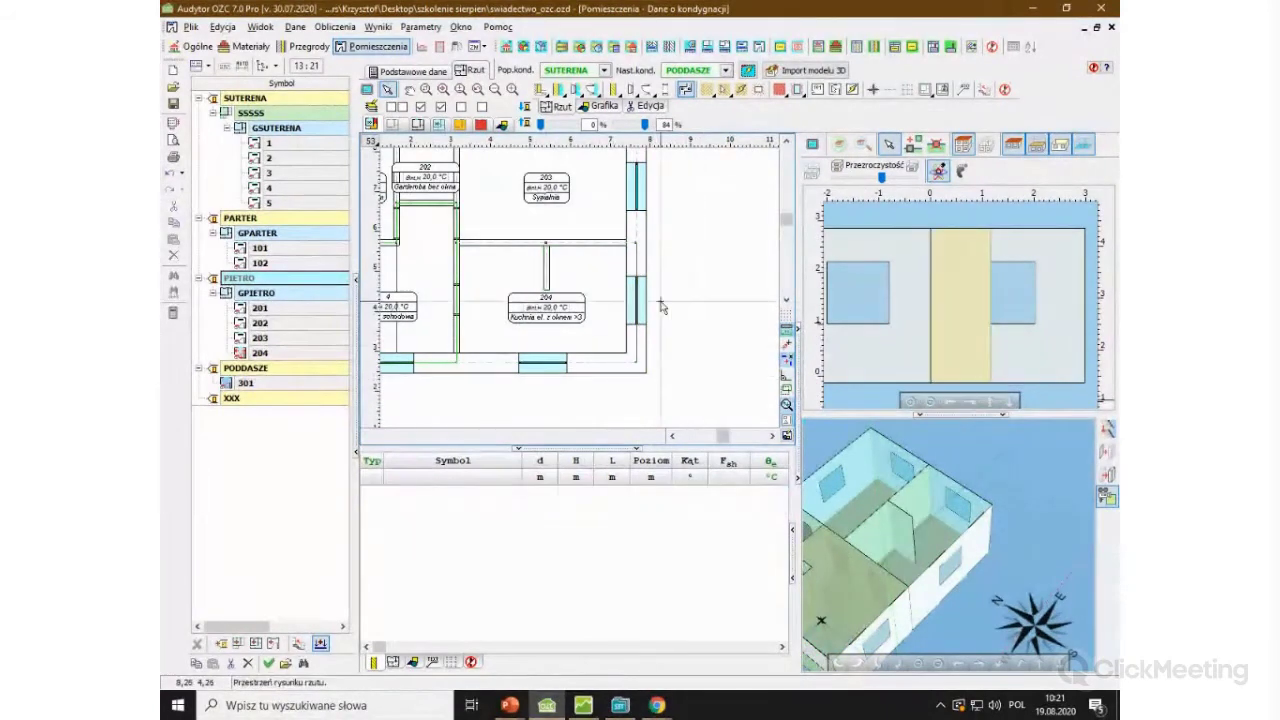
# Step: Import the 3D model into the calculation data and inspect room 204's partitions and 3D view
pyautogui.click(816, 70)
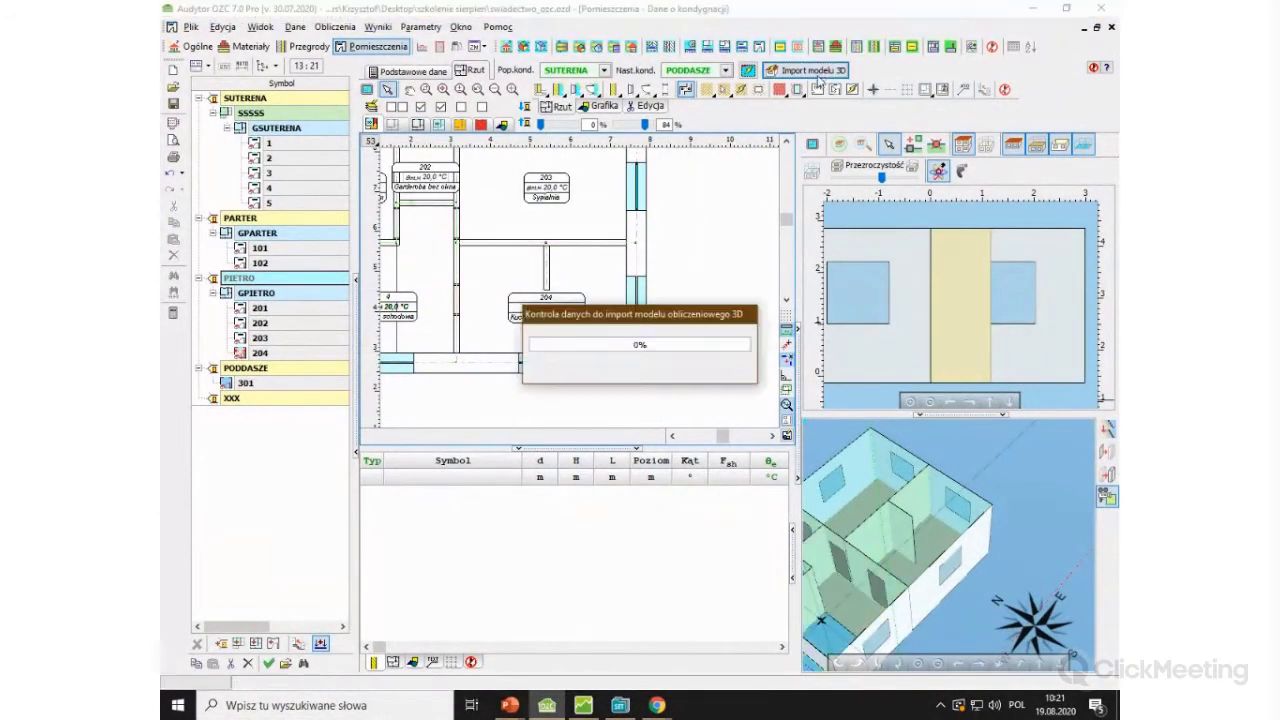
pyautogui.click(808, 429)
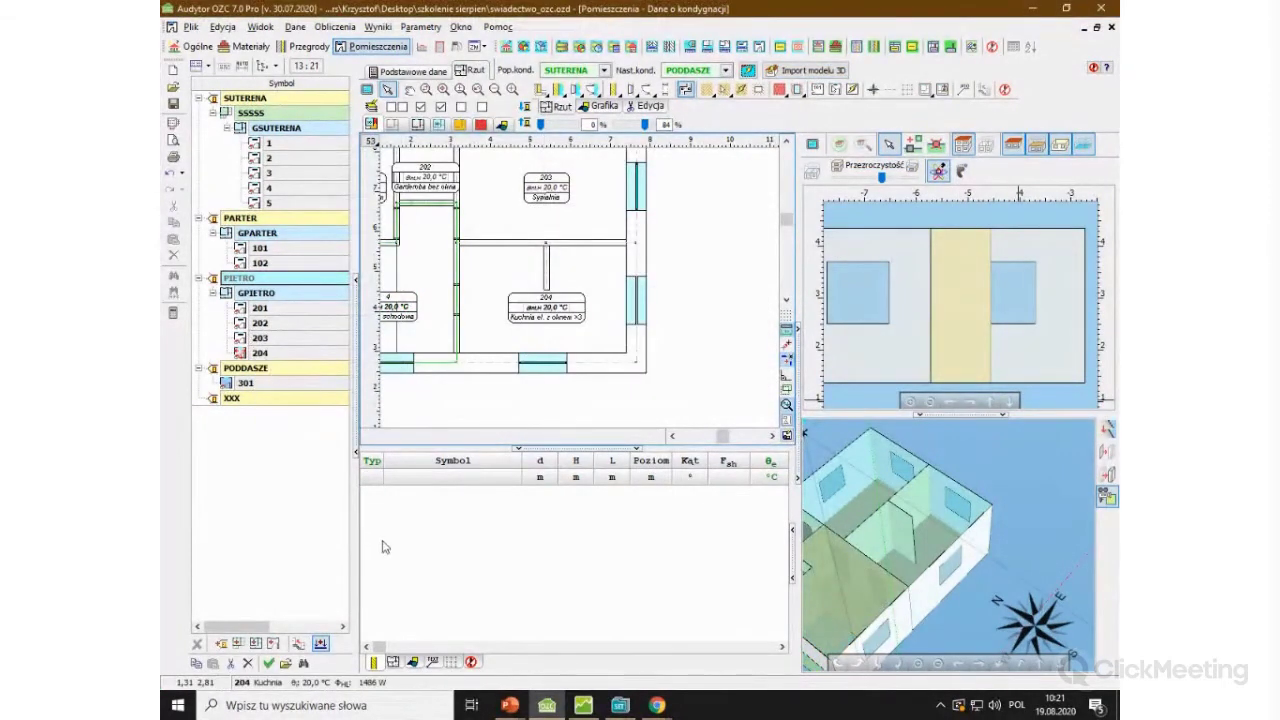
pyautogui.click(259, 354)
pyautogui.moveTo(853, 512); pyautogui.dragTo(1036, 397)
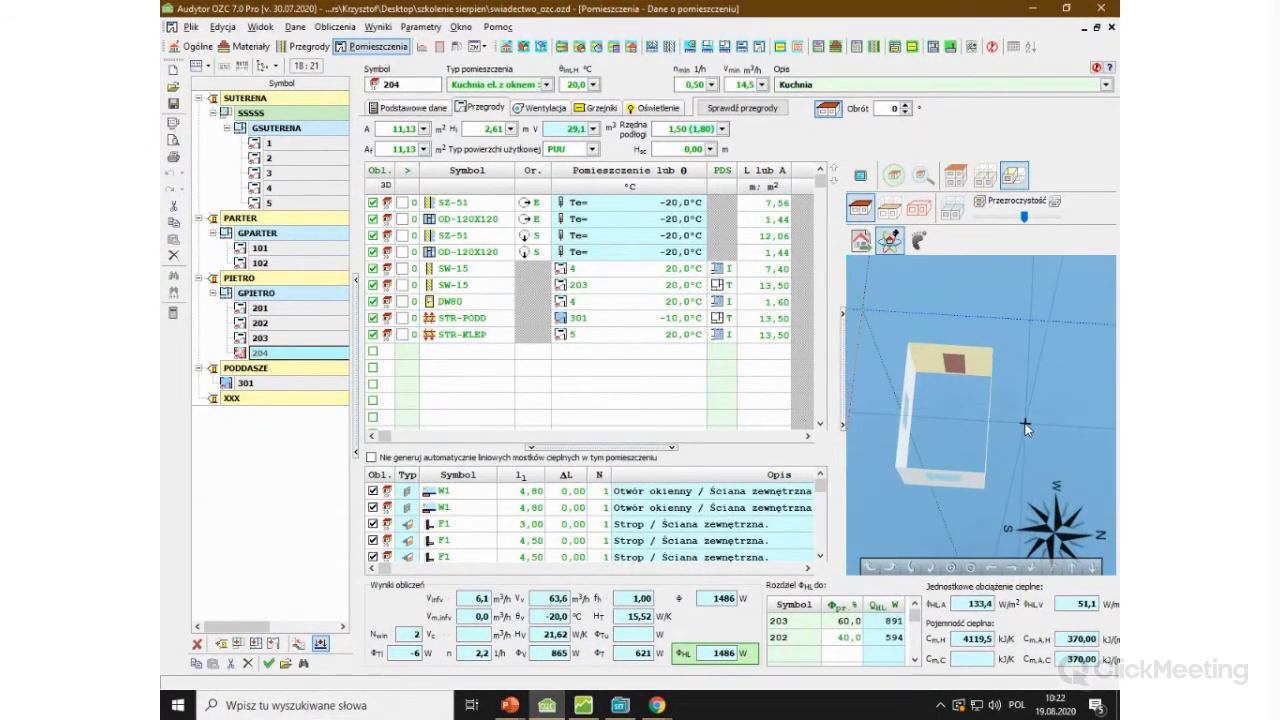
pyautogui.moveTo(1026, 428); pyautogui.dragTo(988, 470)
# Step: Return to the PIETRO plan, activate the rooms layer and delete the zone of room 204
pyautogui.click(258, 281)
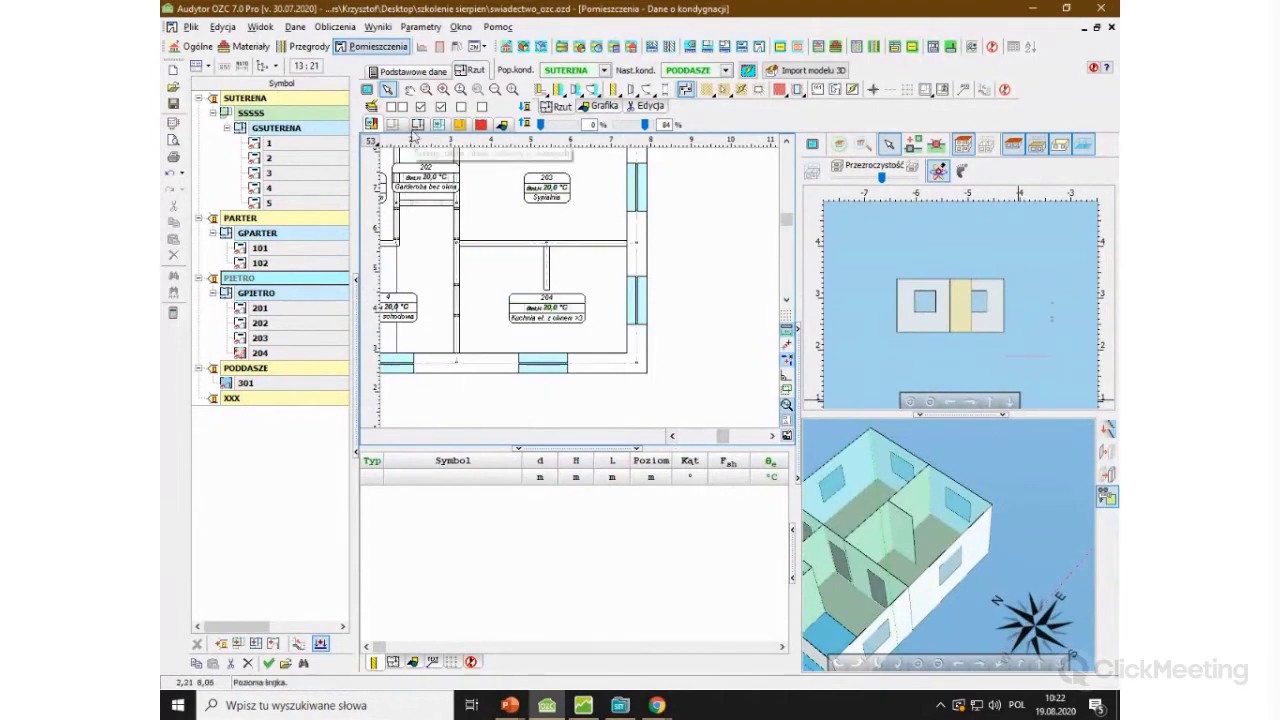
pyautogui.click(438, 125)
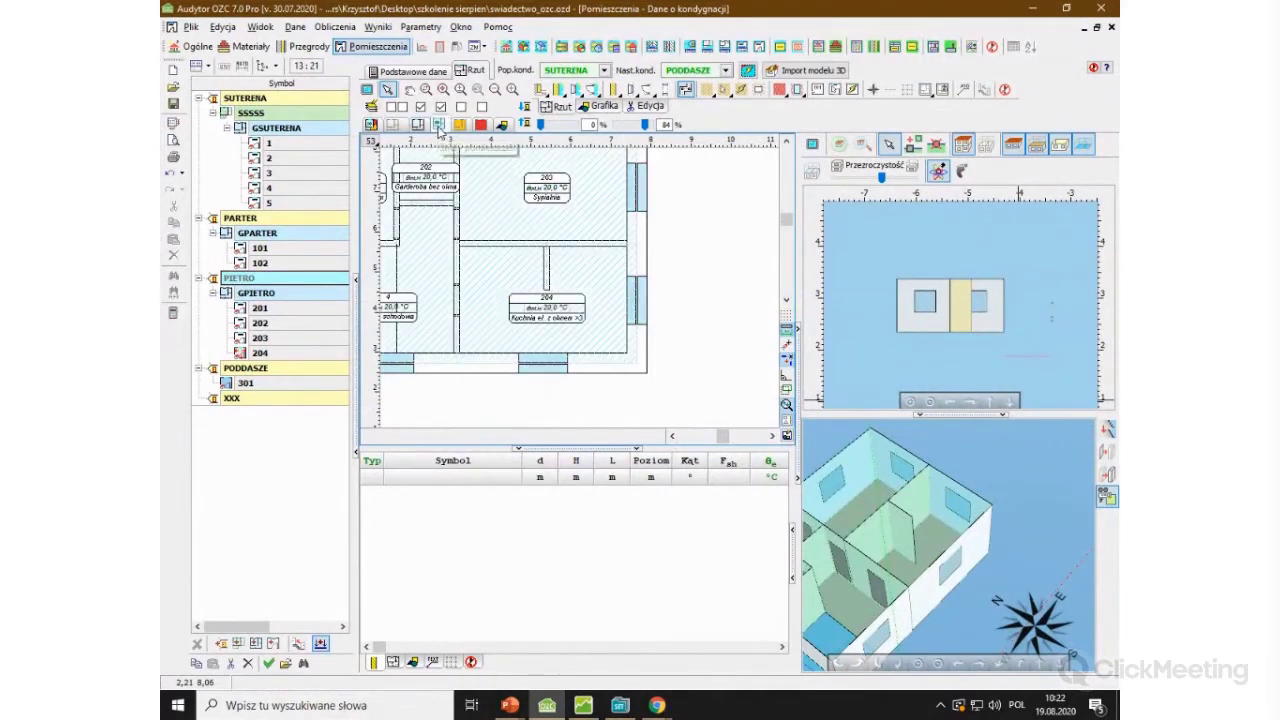
pyautogui.scroll(2, 550, 410)
pyautogui.click(617, 332)
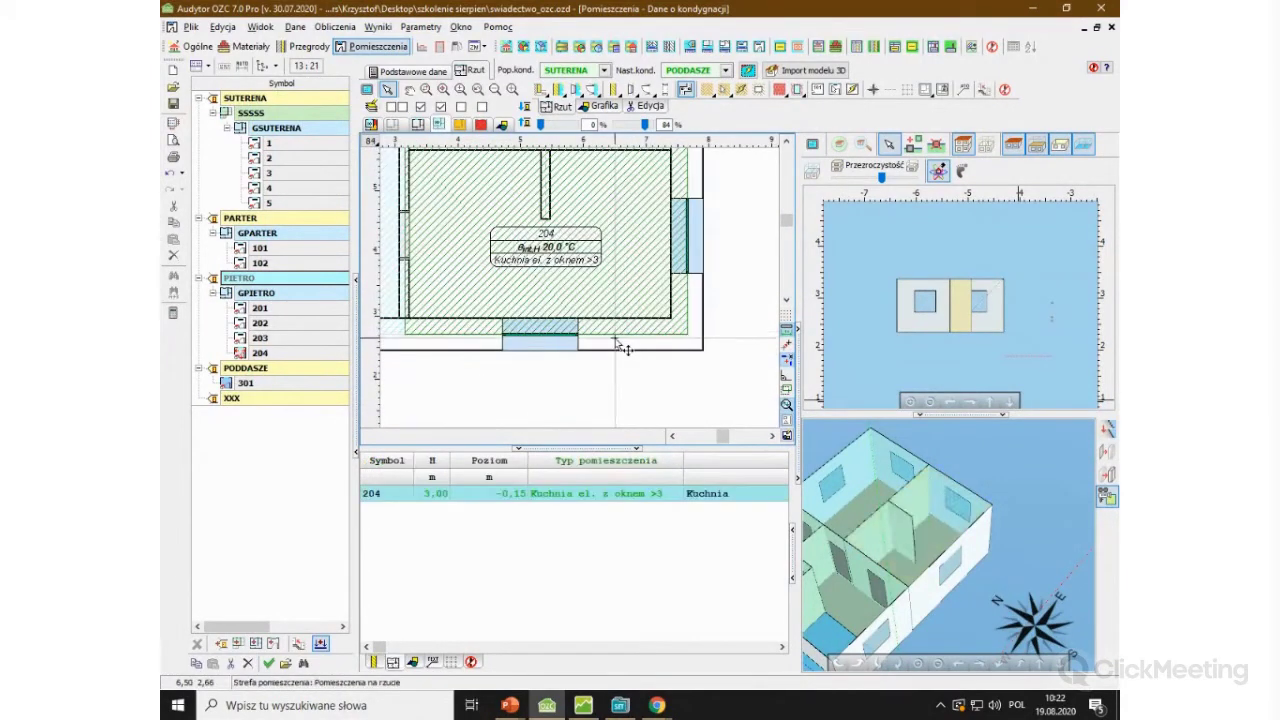
pyautogui.scroll(-2, 614, 330)
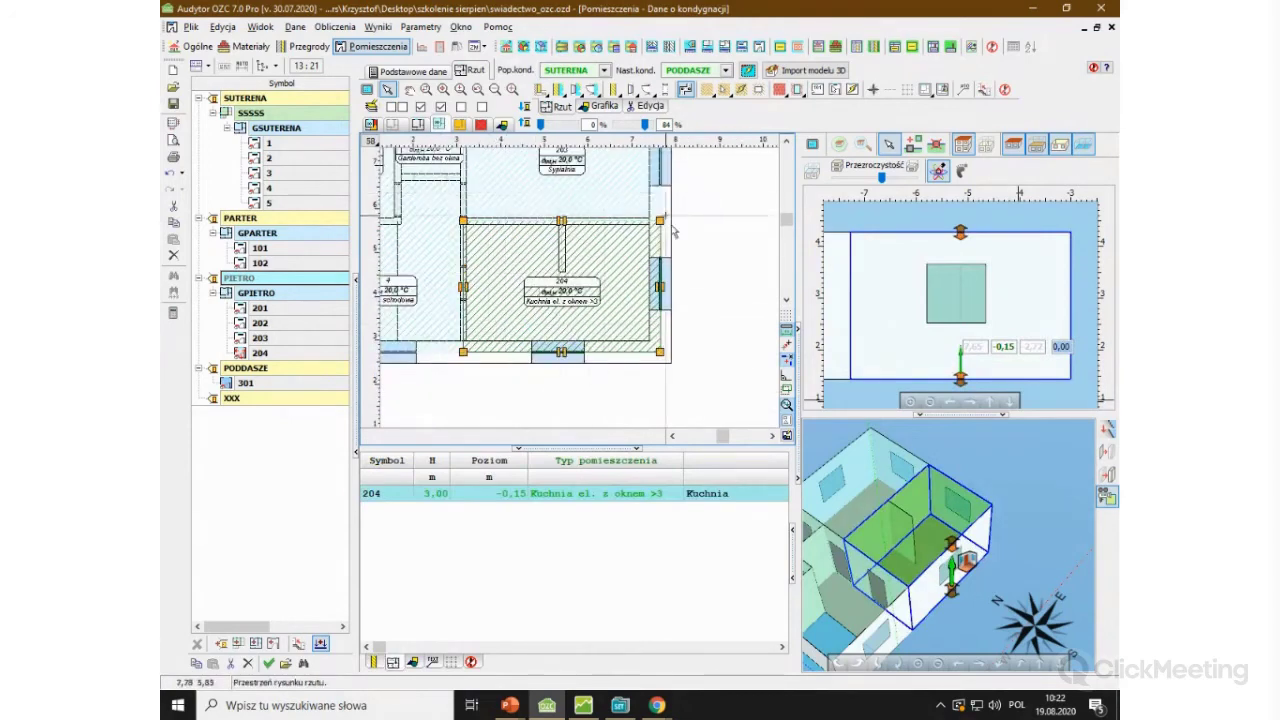
pyautogui.scroll(2, 565, 248)
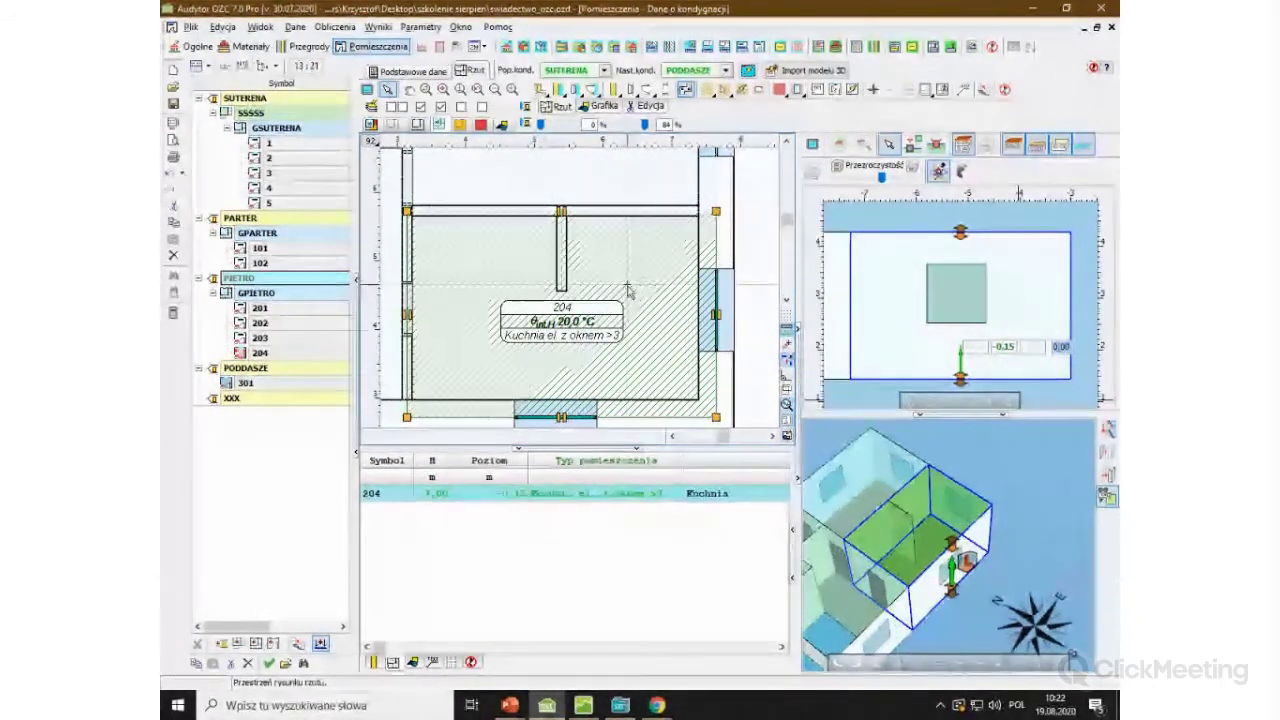
pyautogui.scroll(-1, 630, 300)
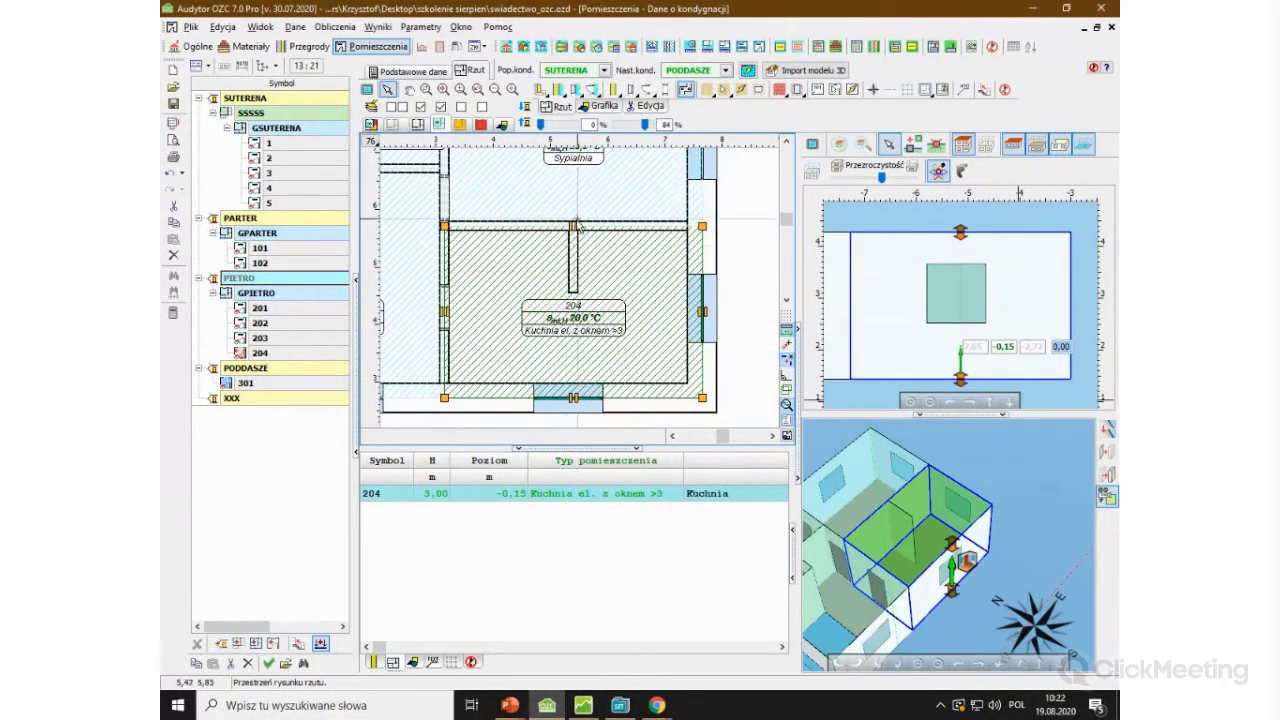
pyautogui.click(948, 350)
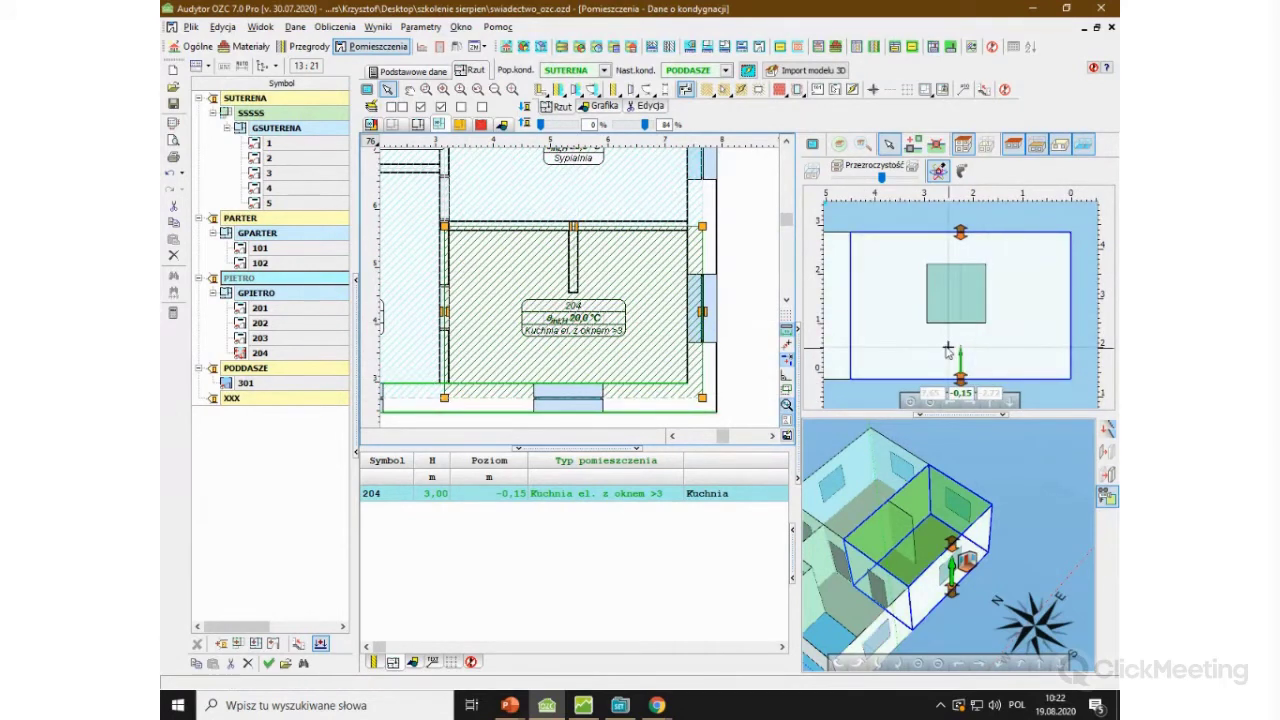
pyautogui.click(611, 416)
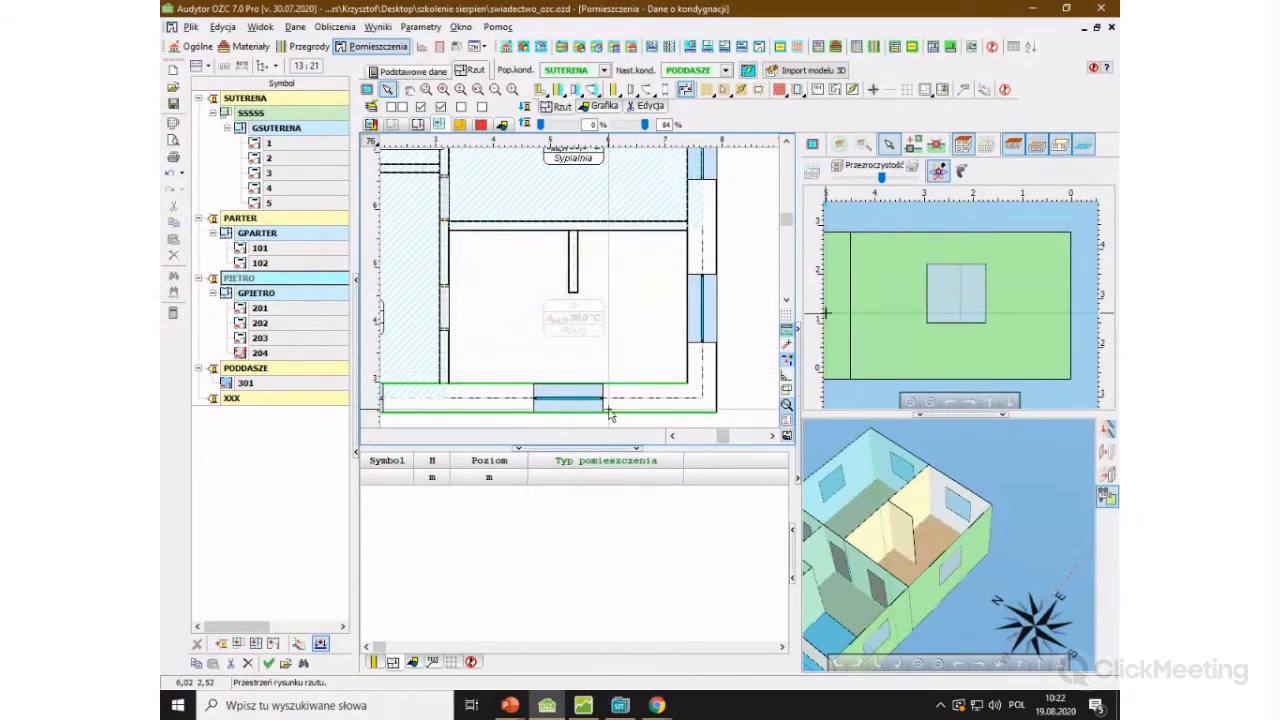
# Step: Insert room 204 into the undefined space with the free-standing wall and move its label below that wall
pyautogui.click(835, 89)
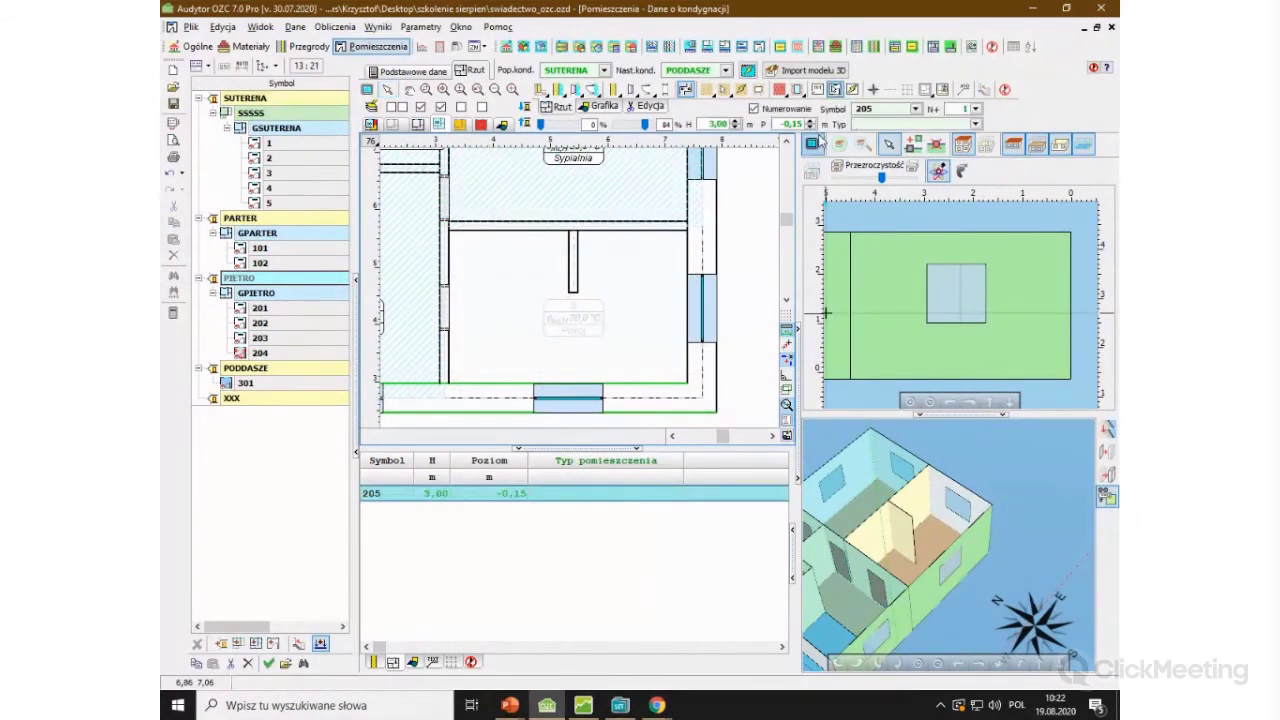
pyautogui.click(878, 107)
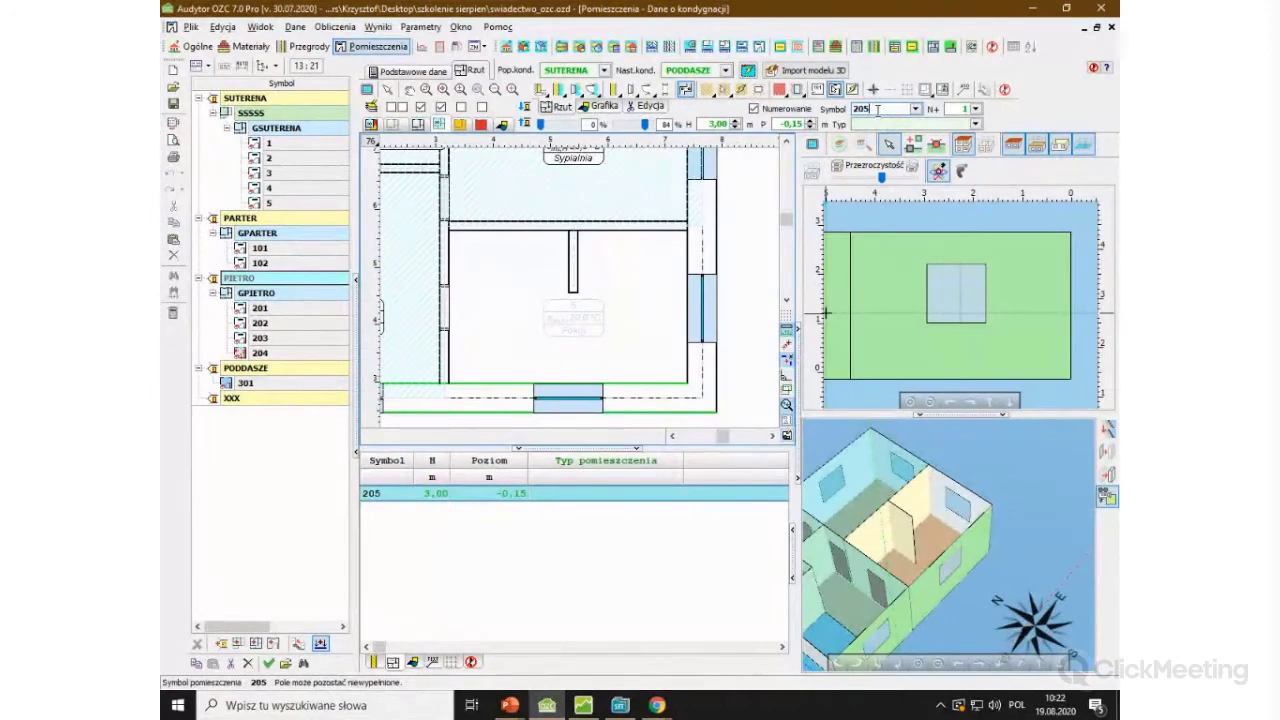
pyautogui.press('BackSpace')
pyautogui.write('4')
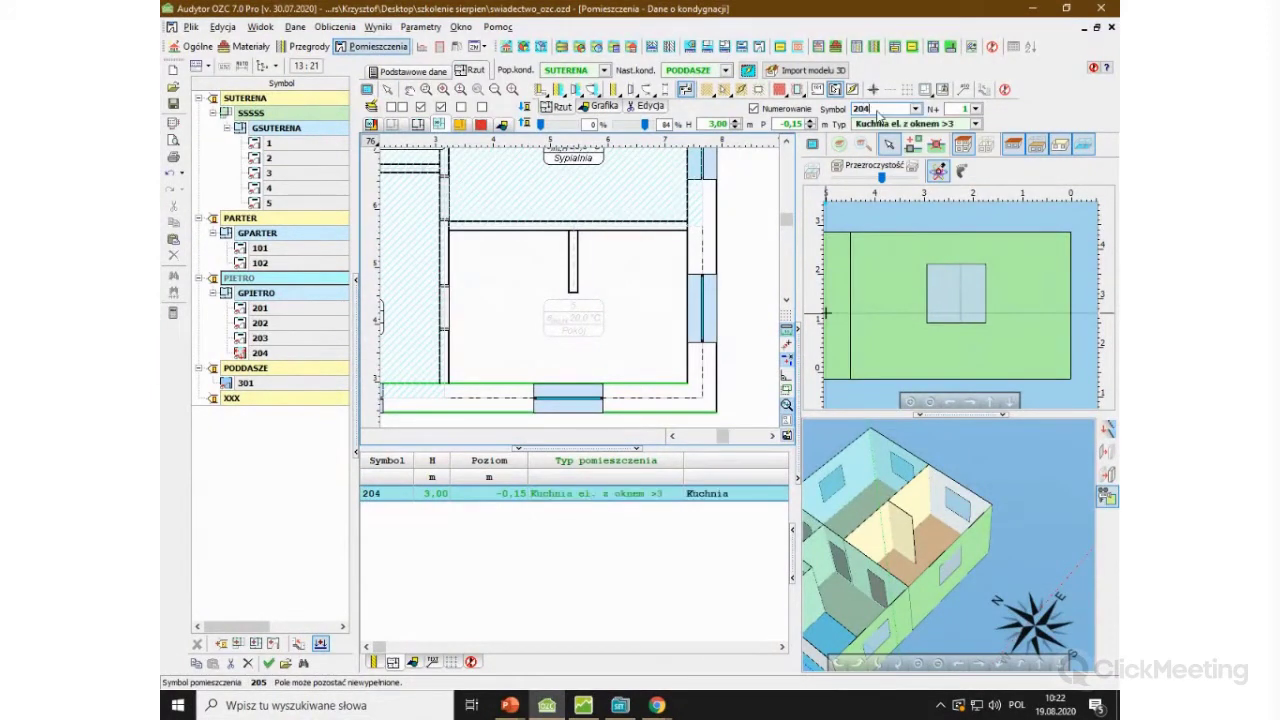
pyautogui.press('Return')
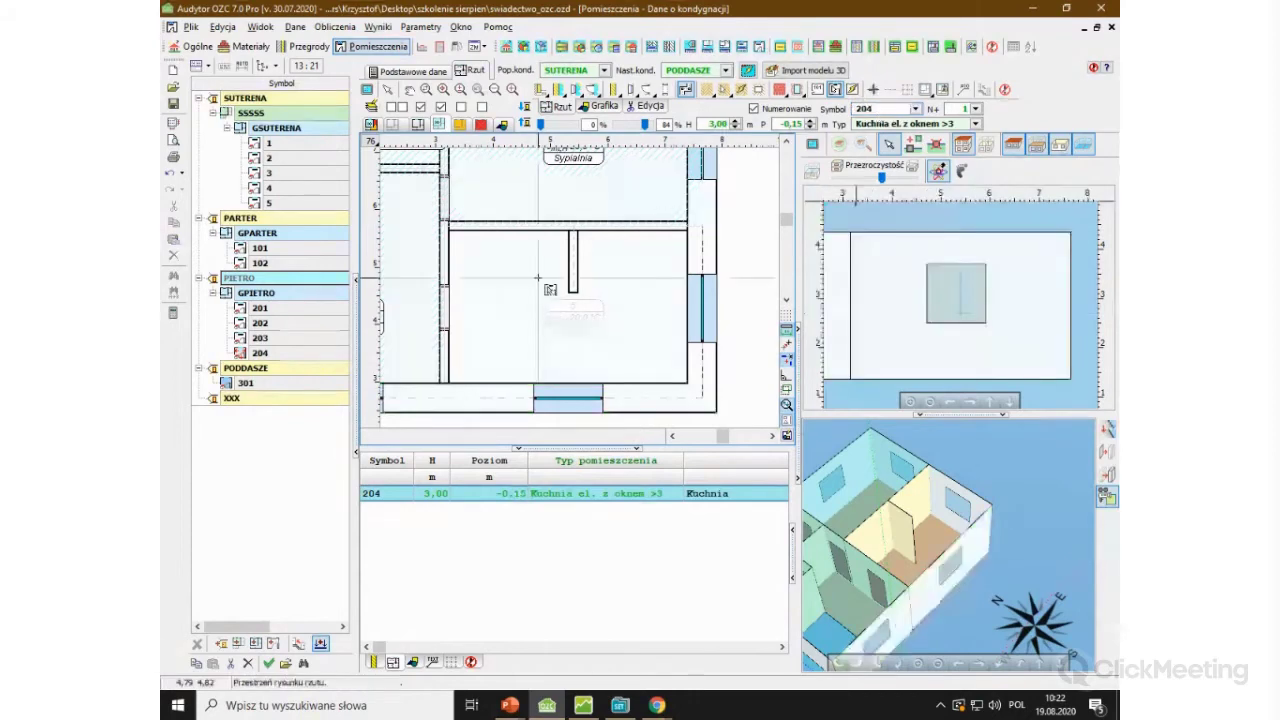
pyautogui.click(538, 278)
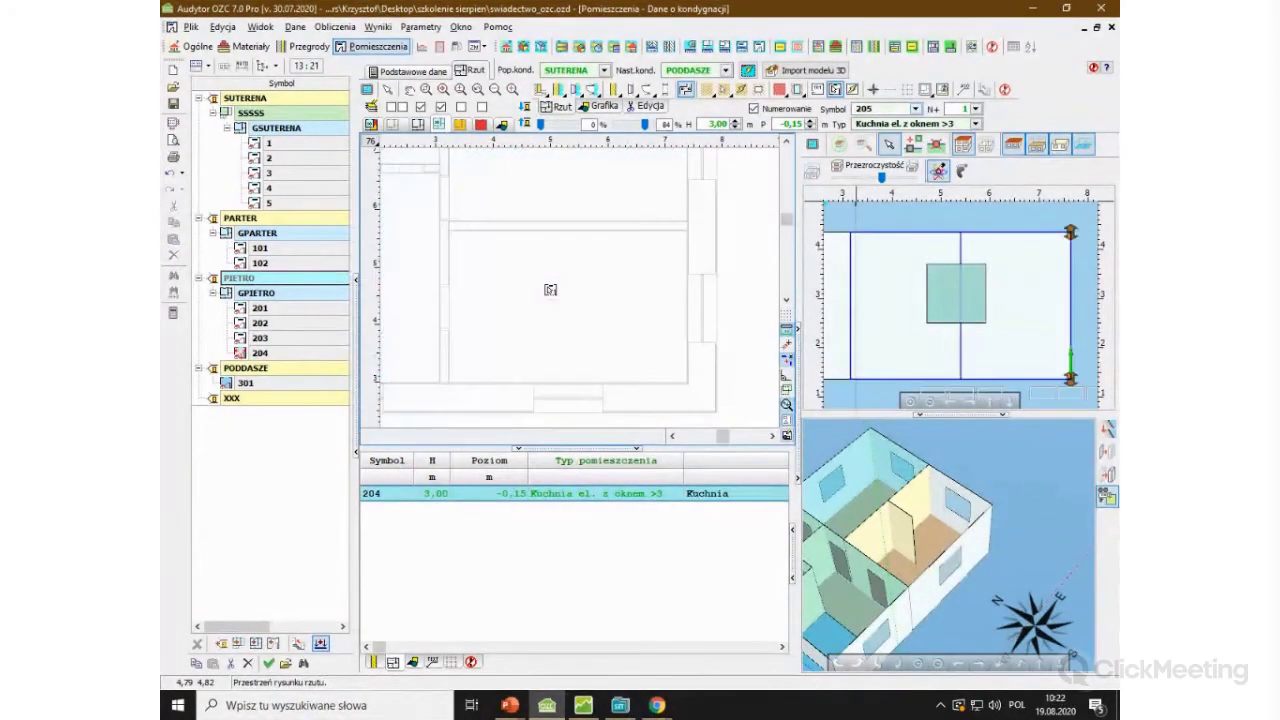
pyautogui.press('Escape')
pyautogui.moveTo(553, 289); pyautogui.dragTo(563, 341)
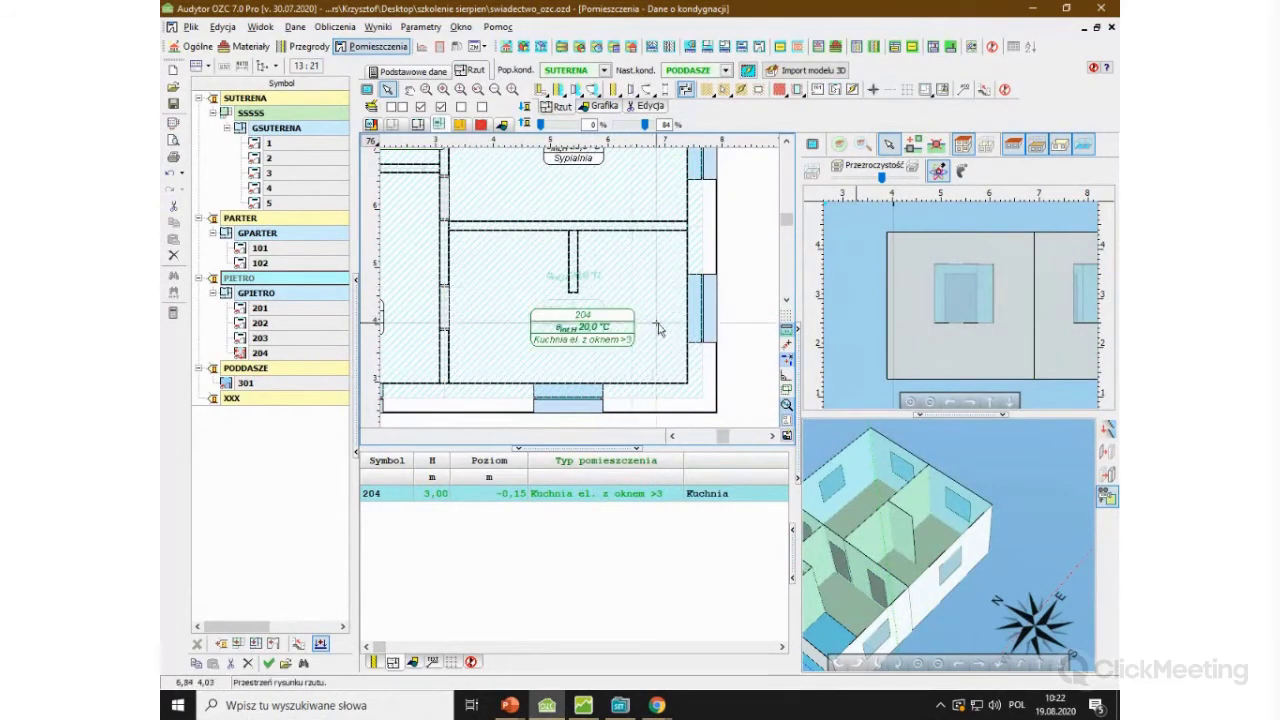
# Step: Select room 204 on the plan and examine how its zone outline follows the free-standing wall
pyautogui.click(703, 334)
pyautogui.scroll(2, 560, 257)
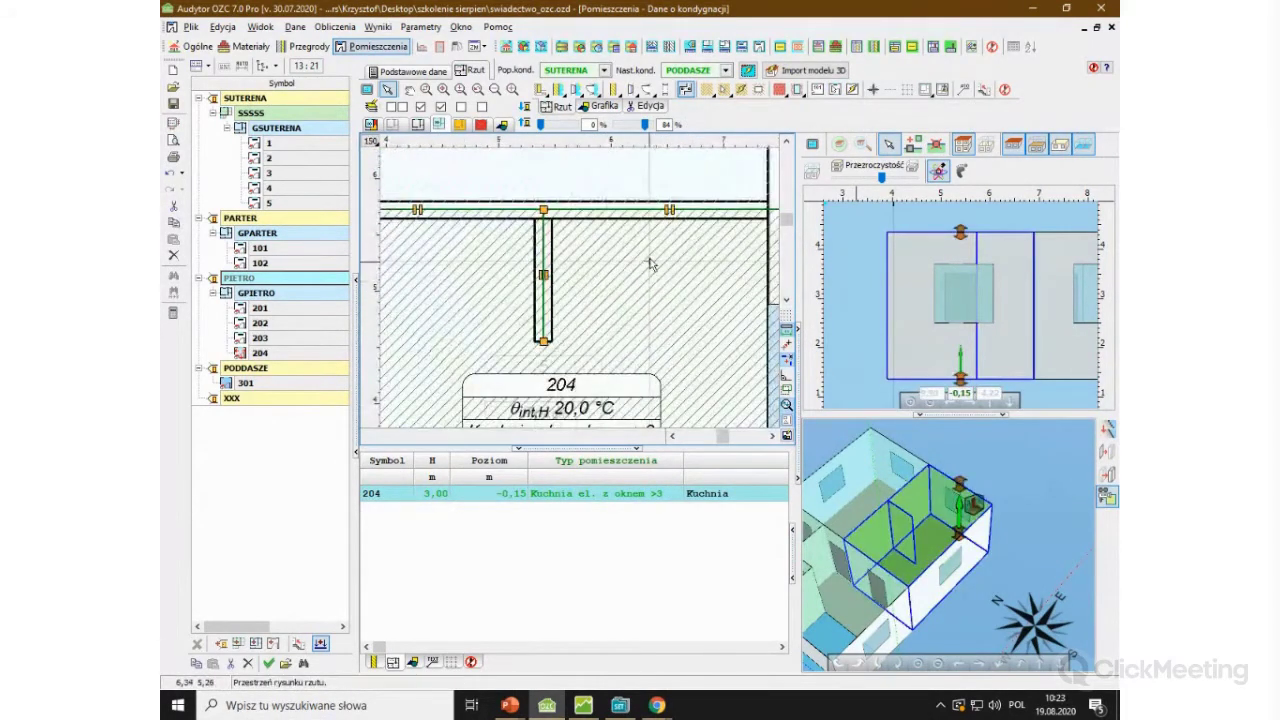
pyautogui.scroll(1, 651, 255)
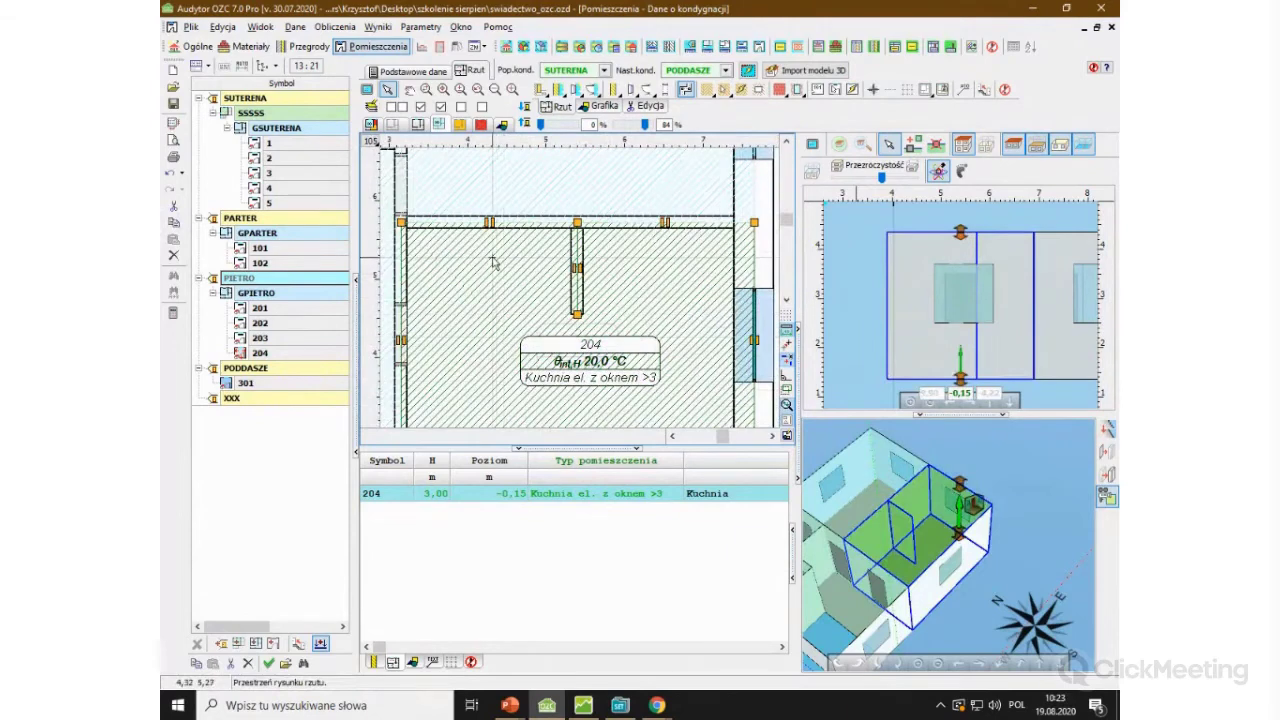
pyautogui.scroll(-3, 597, 249)
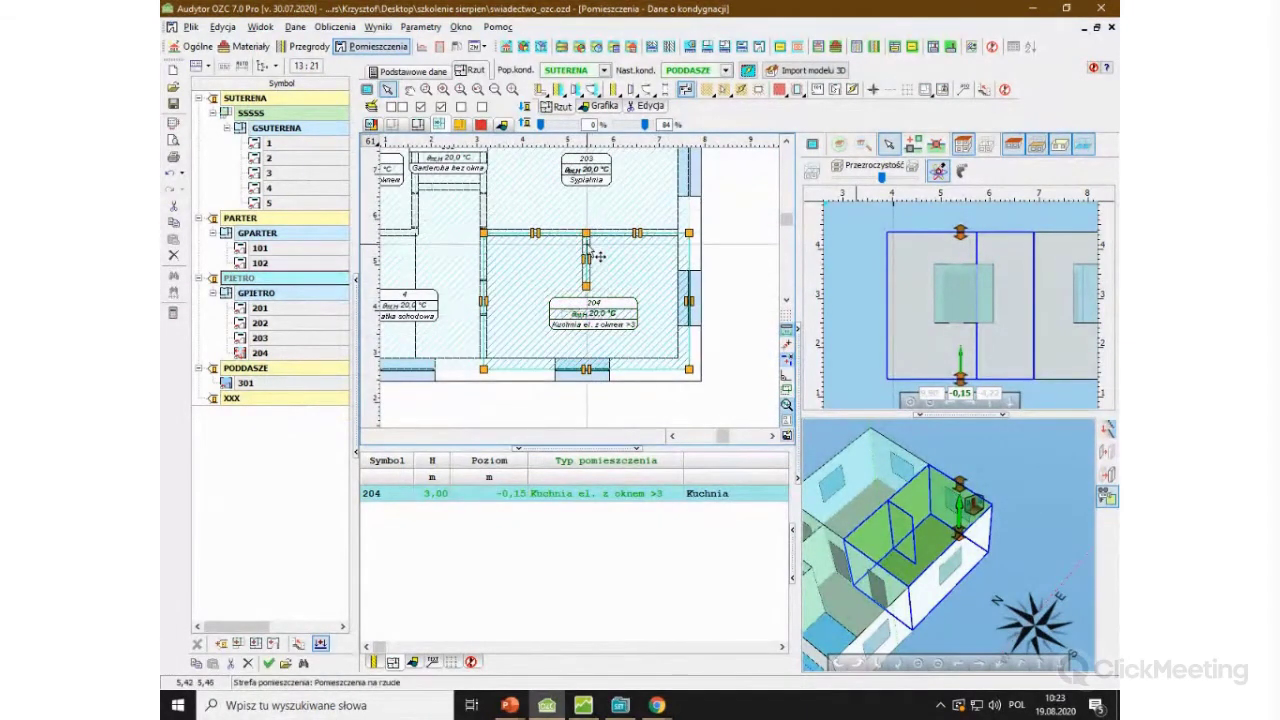
pyautogui.click(679, 410)
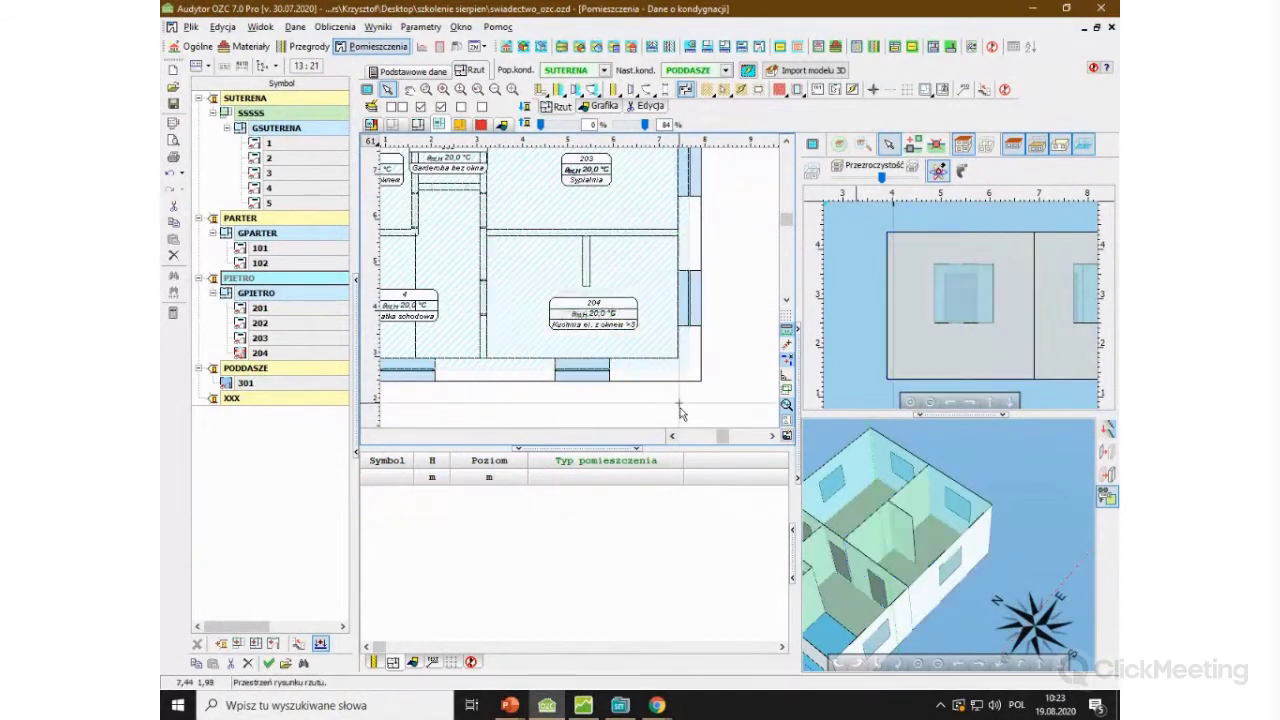
# Step: Import the 3D model into the calculation data and inspect room 204's free-standing SW-15 partition in the 3D view
pyautogui.click(798, 71)
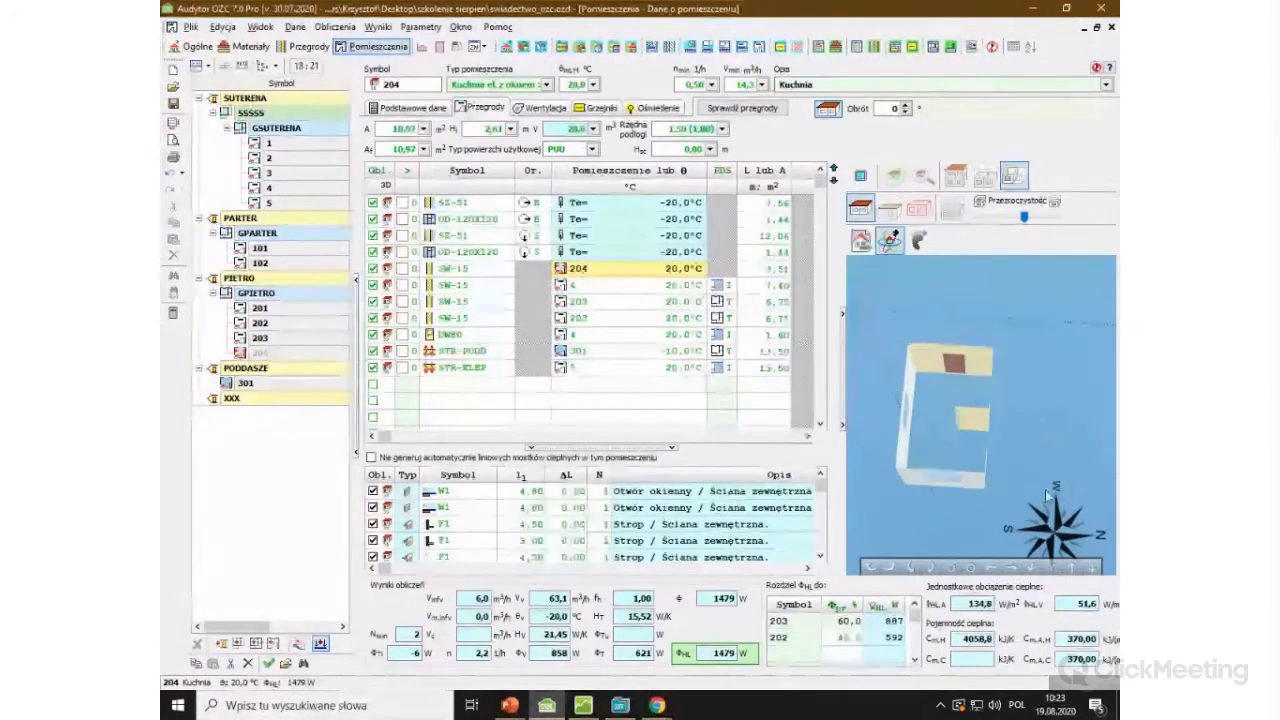
pyautogui.moveTo(910, 392); pyautogui.dragTo(989, 425)
pyautogui.click(989, 425)
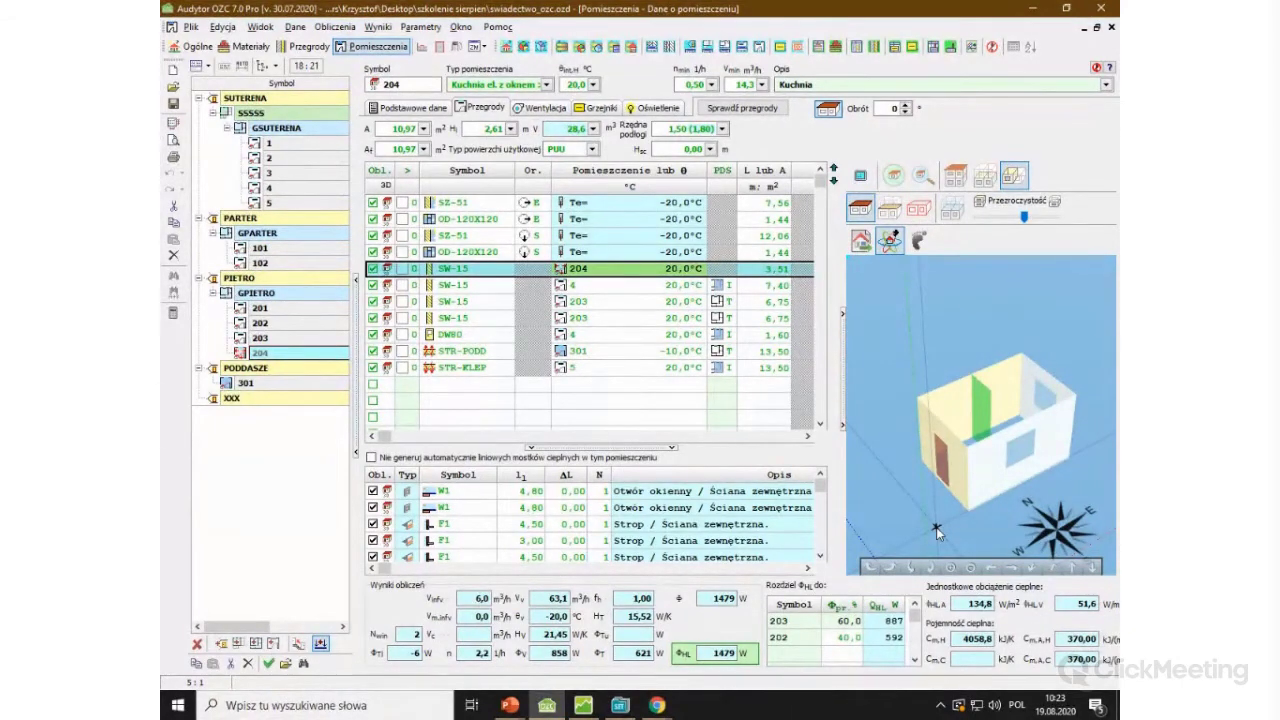
pyautogui.hotkey('alt', 'Tab')
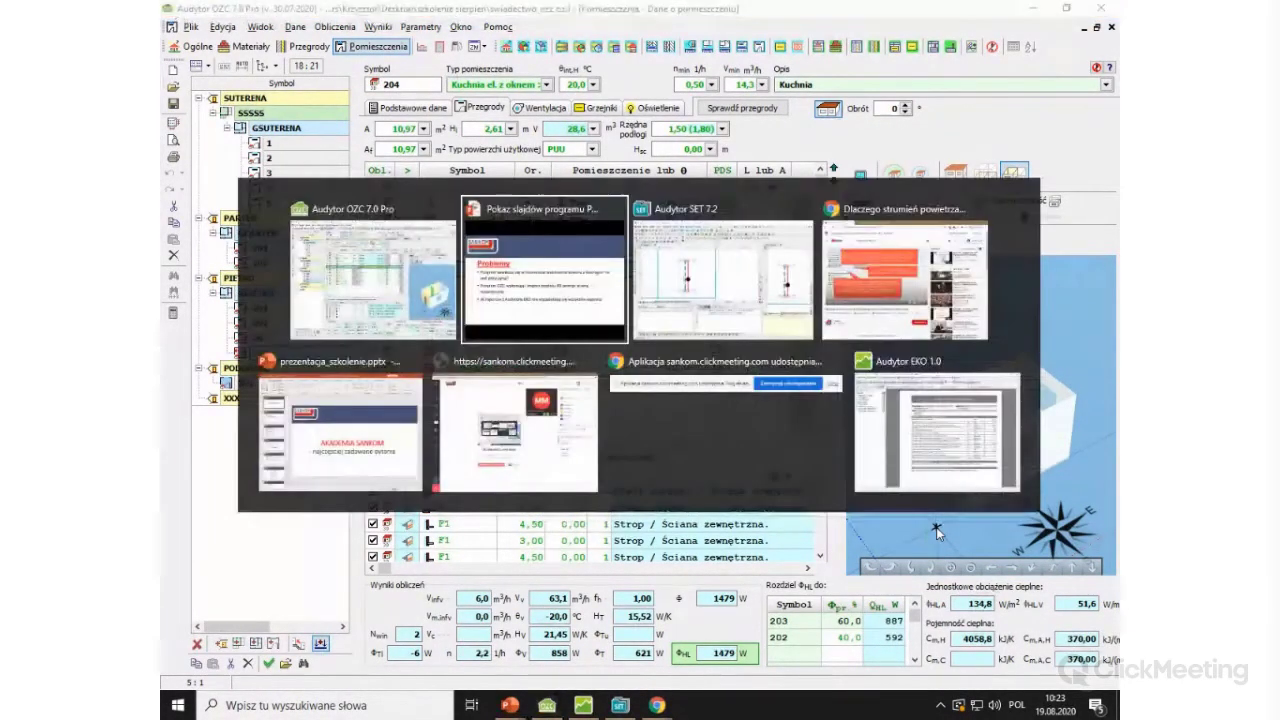
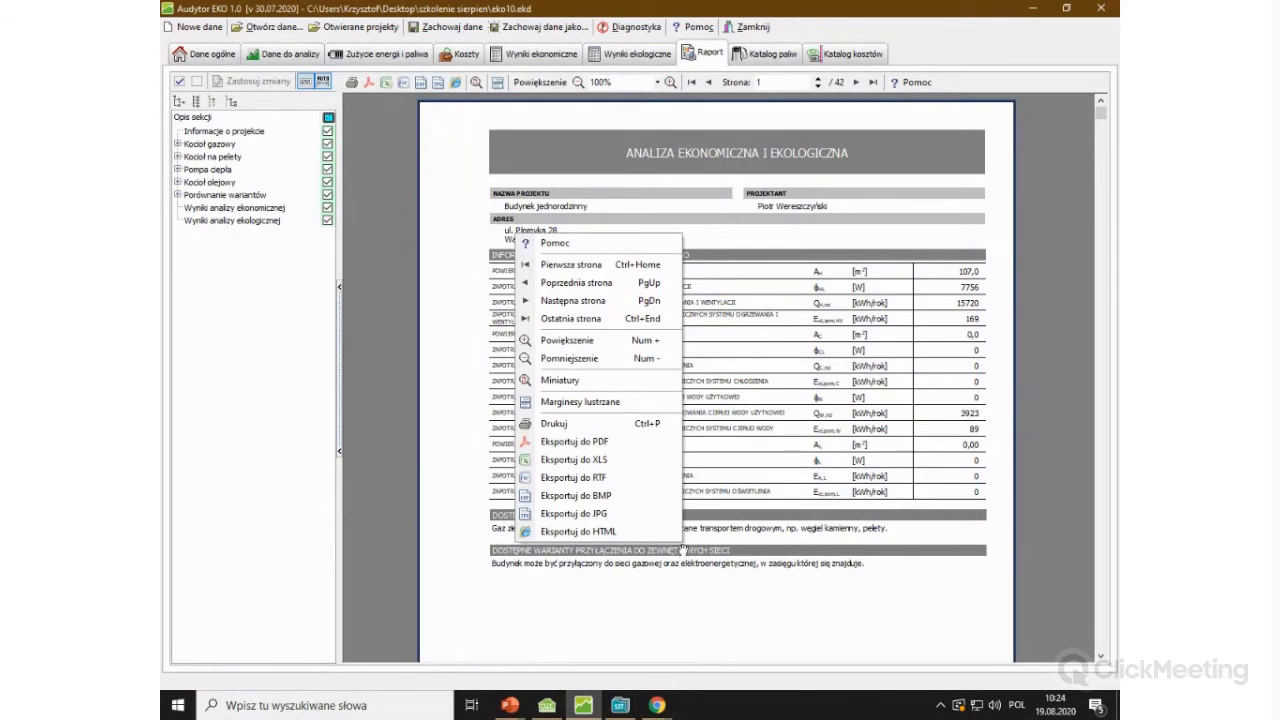
# Step: Export all pages of the Audytor EKO report to RTF with the Ciągły (continuous) option and save it as raport_1.rtf
pyautogui.click(622, 479)
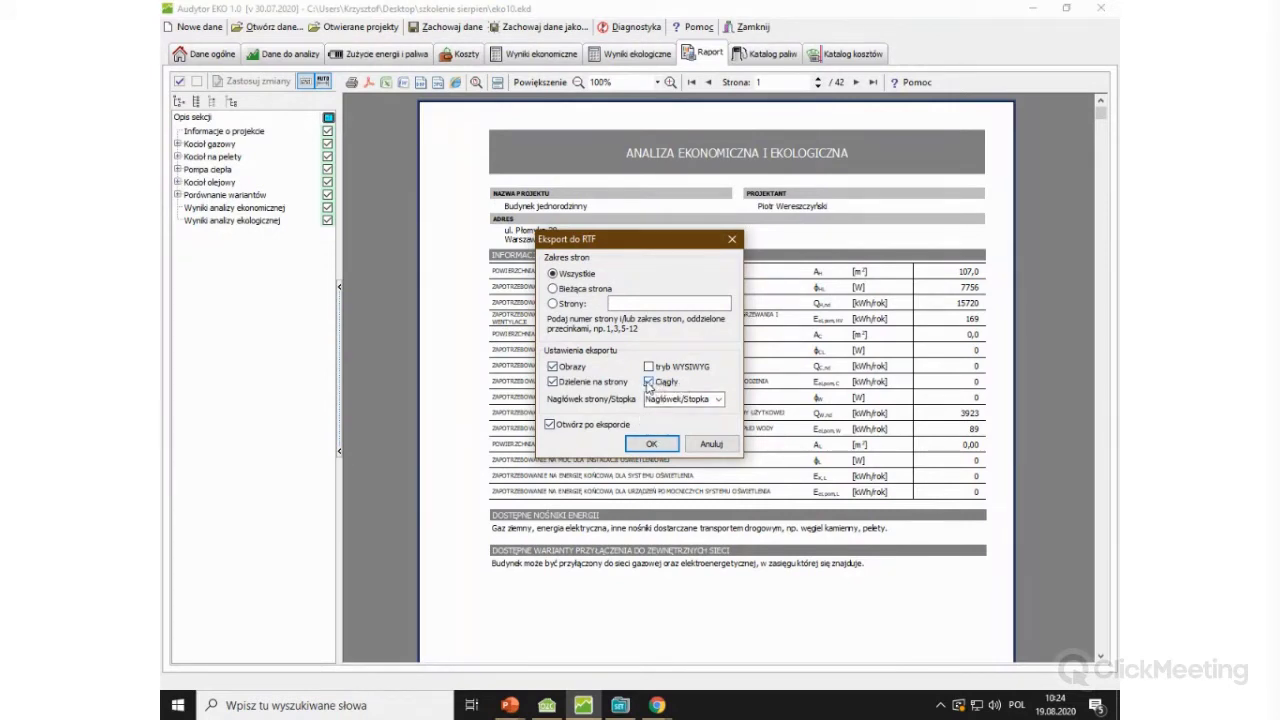
pyautogui.click(648, 383)
pyautogui.click(650, 445)
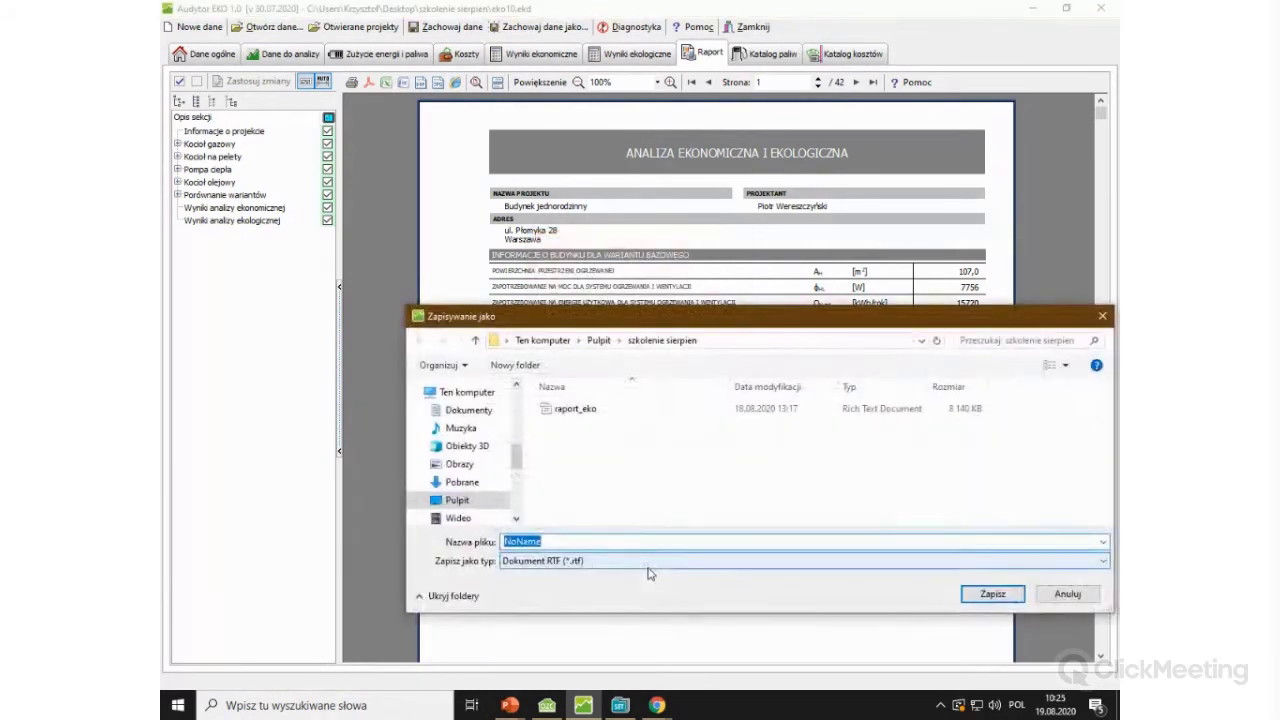
pyautogui.write('raport_')
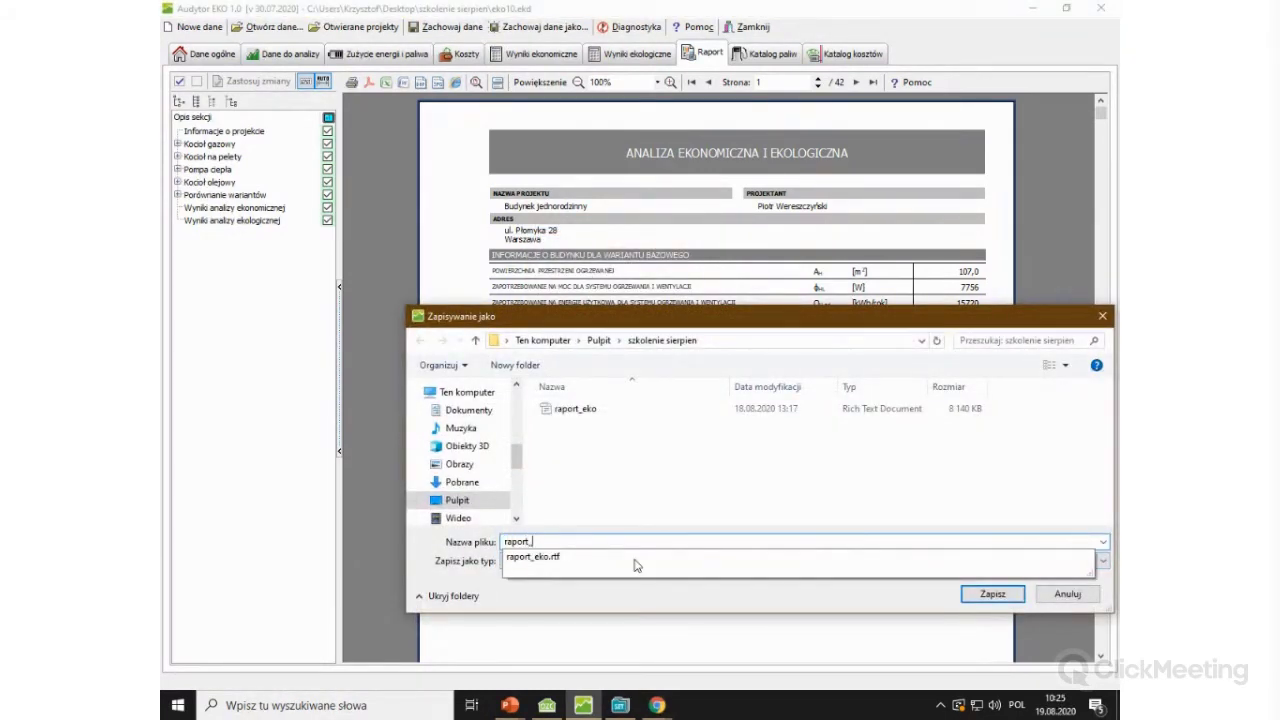
pyautogui.press('Return')
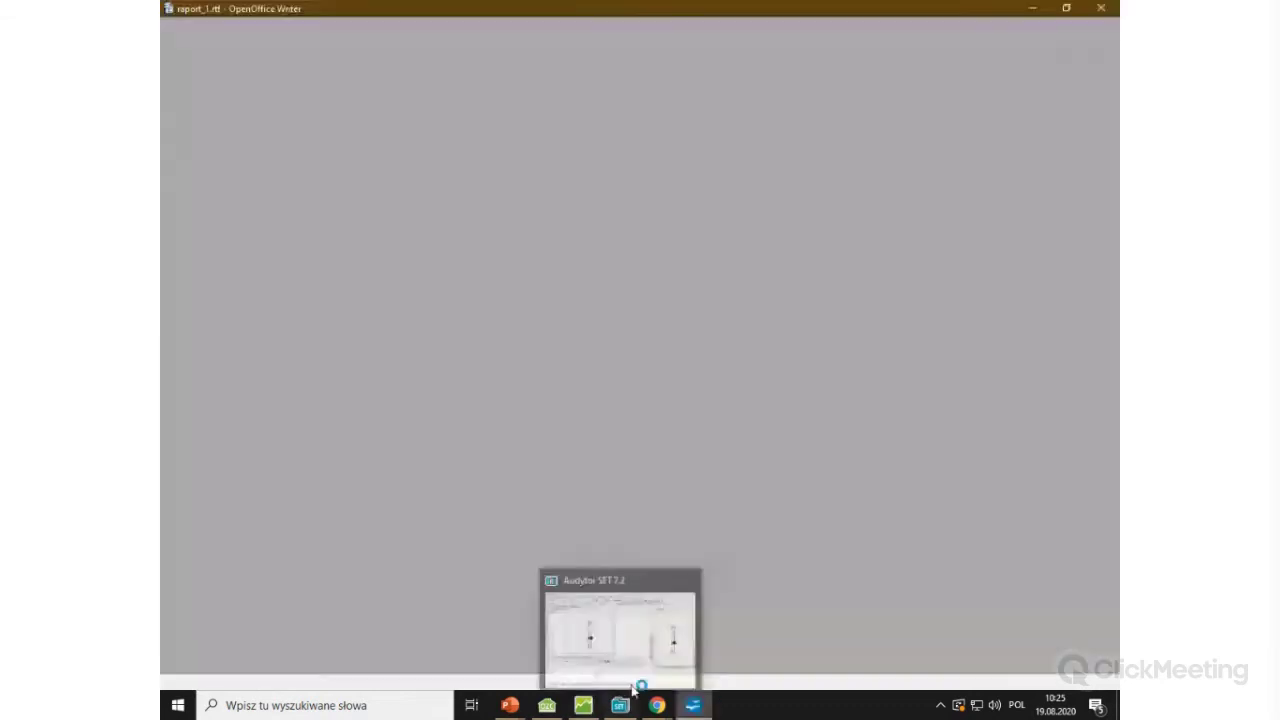
# Step: Look through the exported raport_1.rtf in OpenOffice Writer to its last page, checking tables, charts and page layout
pyautogui.scroll(-5, 702, 476)
pyautogui.scroll(-20, 702, 476)
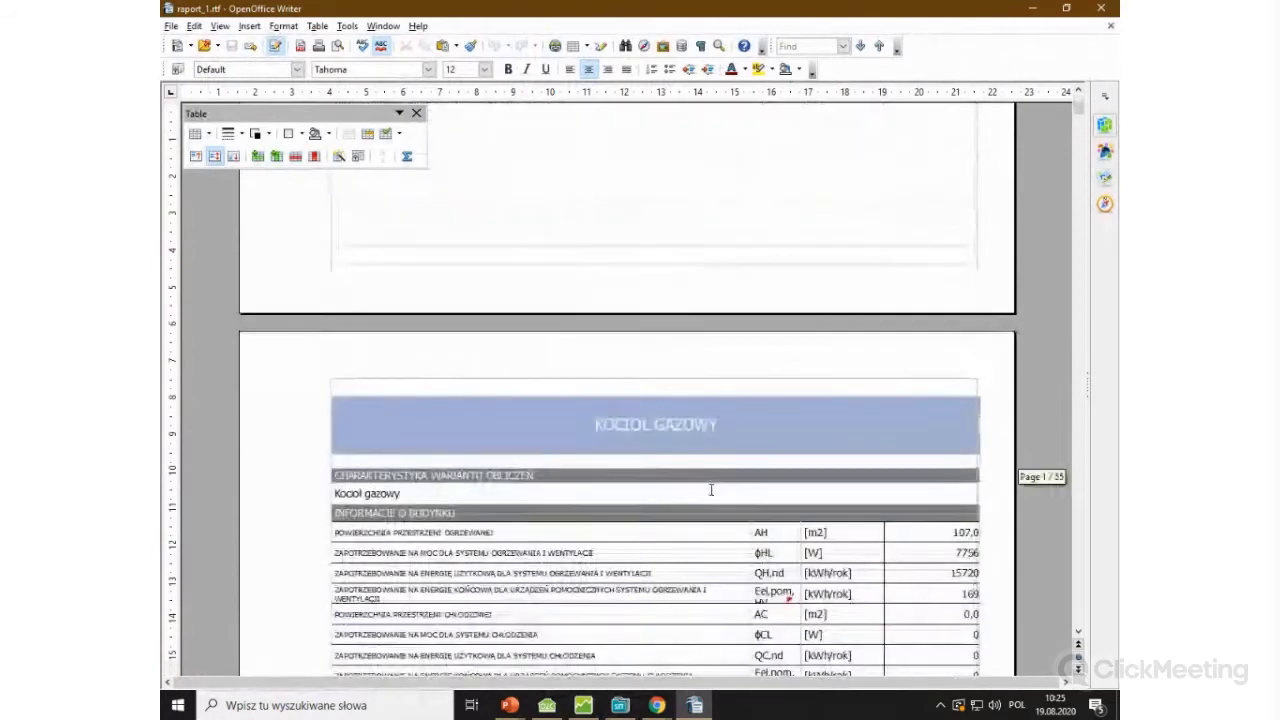
pyautogui.scroll(-20, 719, 505)
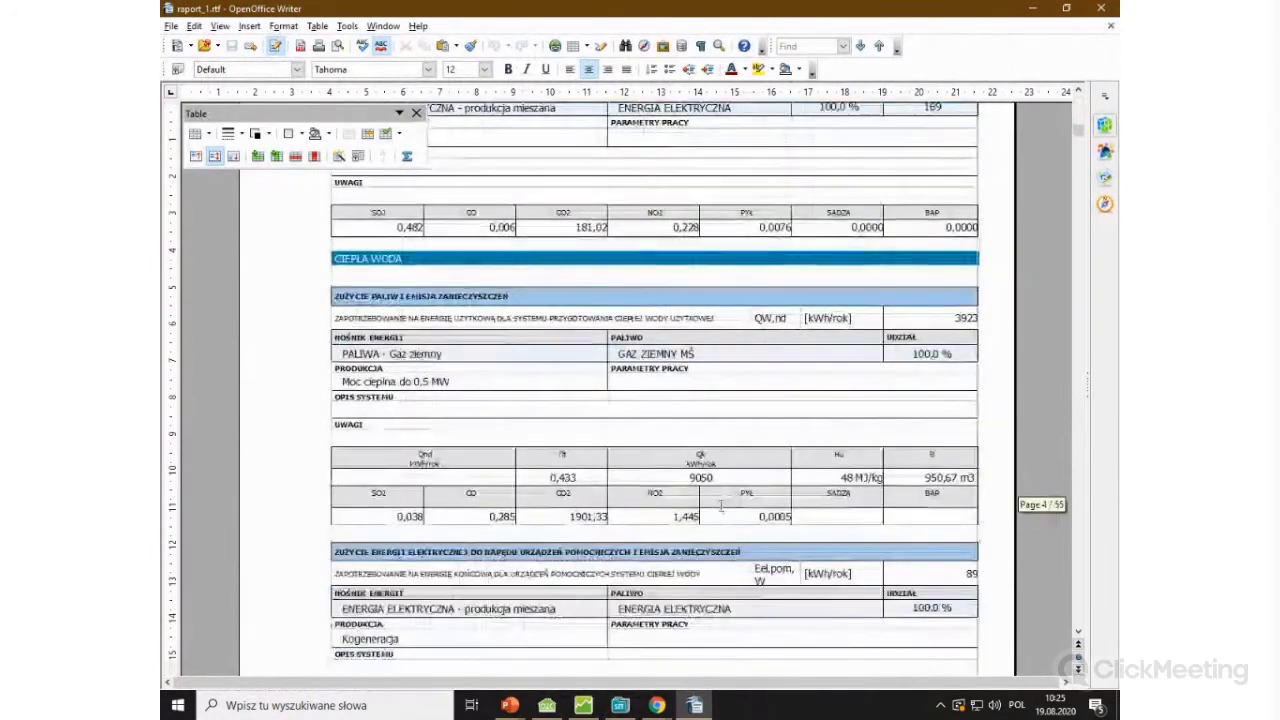
pyautogui.scroll(-20, 721, 509)
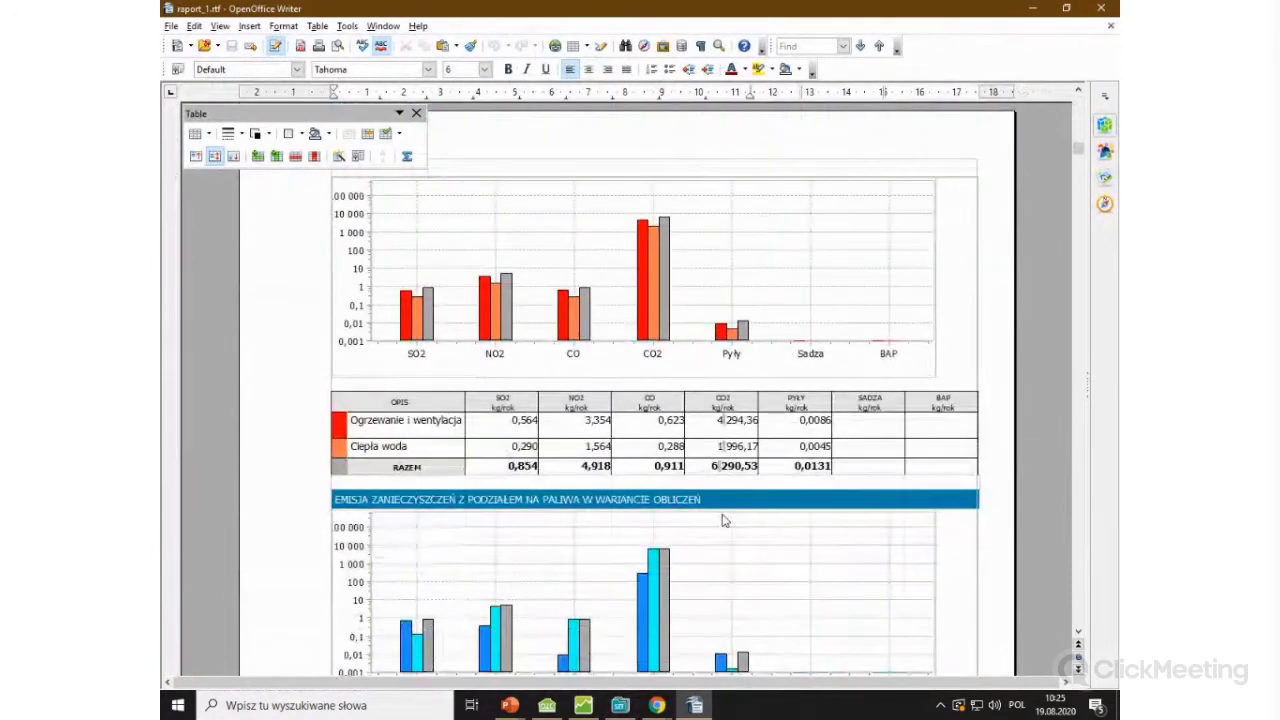
pyautogui.scroll(-20, 725, 520)
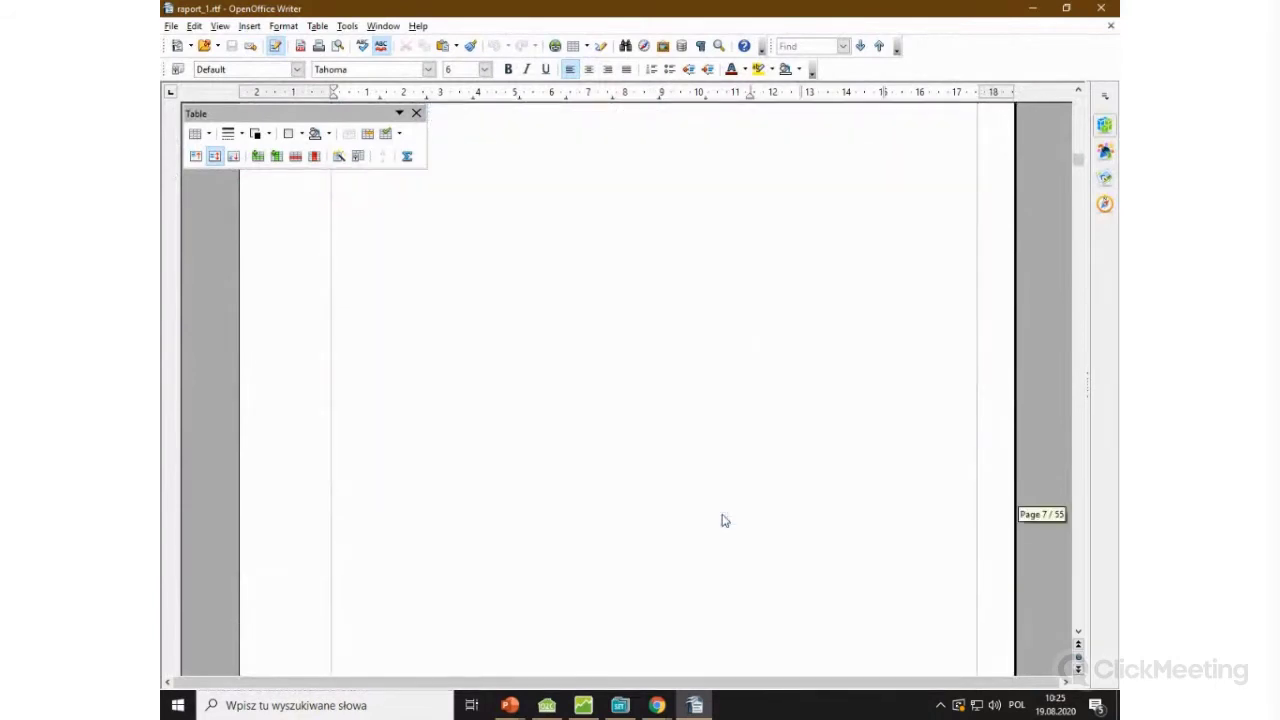
pyautogui.scroll(5, 670, 466)
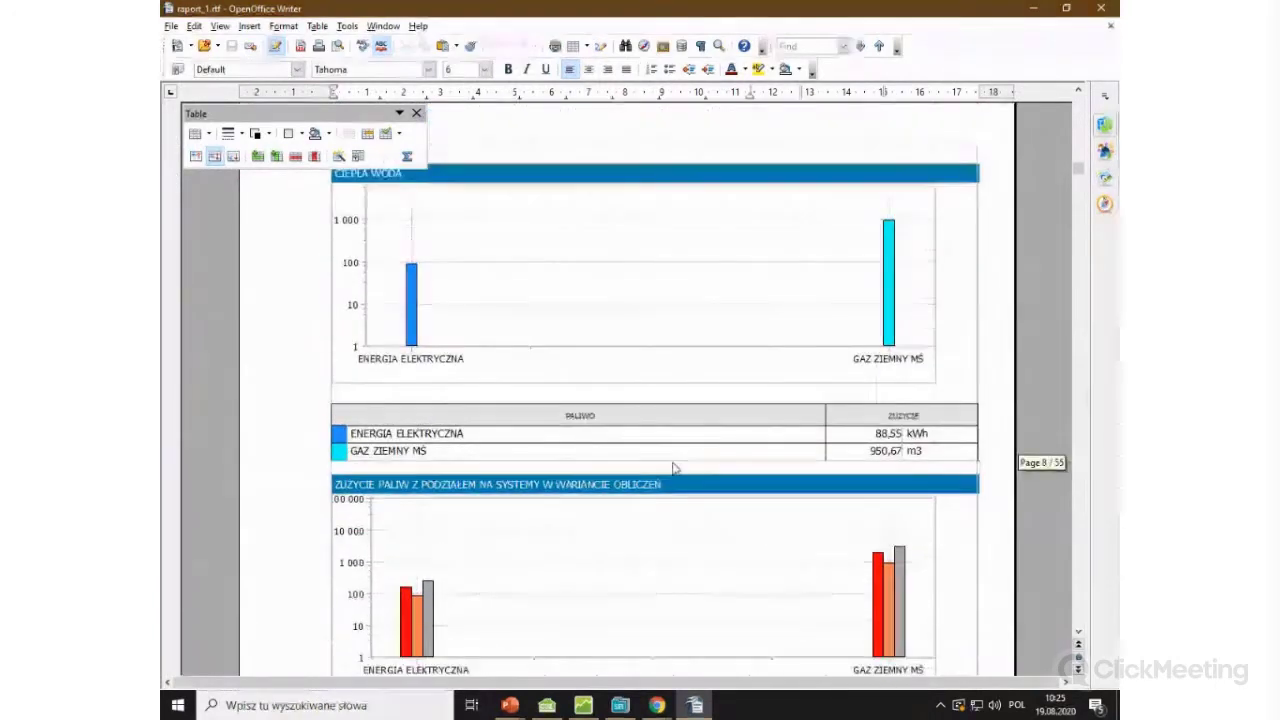
pyautogui.scroll(-15, 676, 470)
pyautogui.scroll(-20, 676, 472)
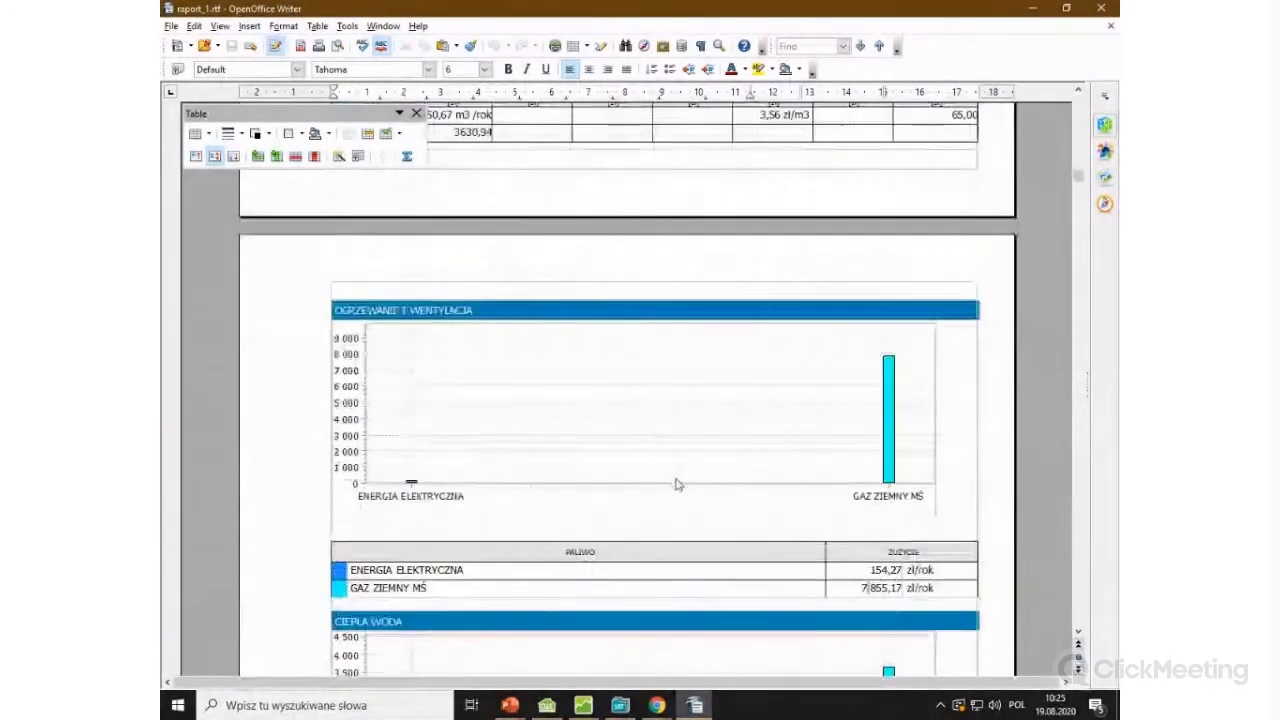
pyautogui.moveTo(1076, 184); pyautogui.dragTo(1060, 625)
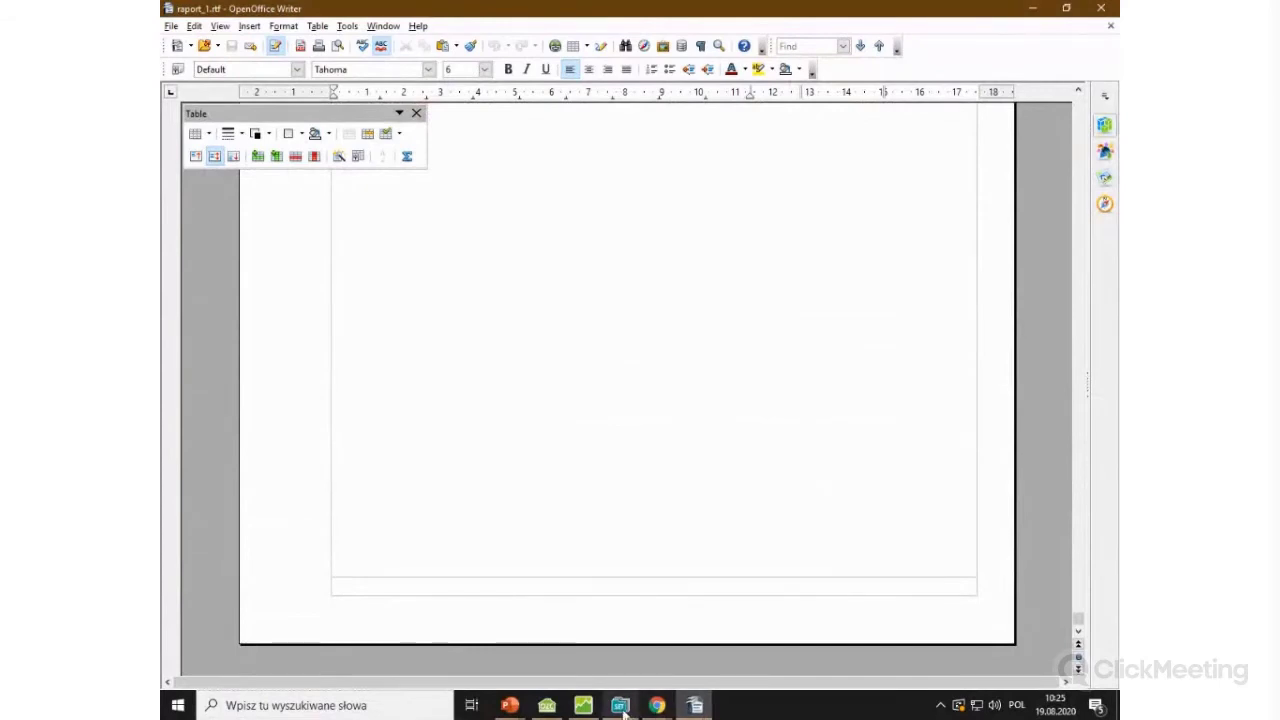
# Step: Switch back to Audytor EKO and review the original report through to the economic and ecological analysis results
pyautogui.hotkey('alt', 'Tab')
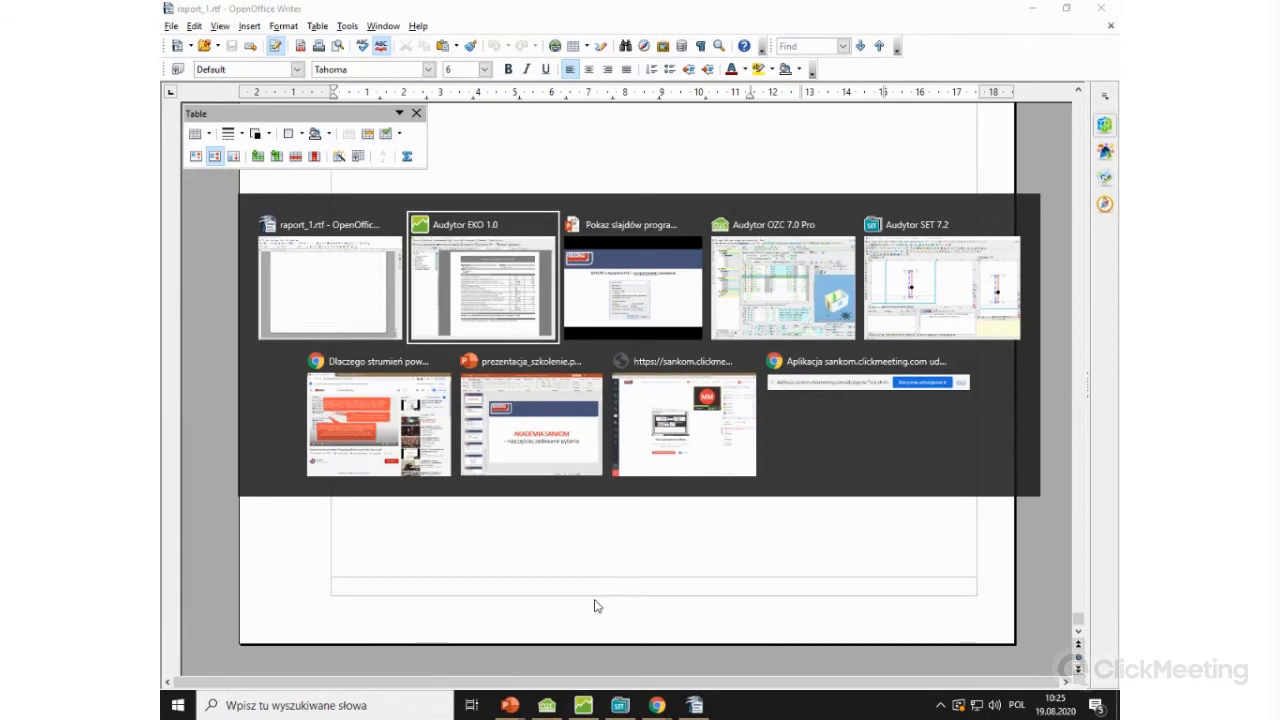
pyautogui.scroll(3, 755, 343)
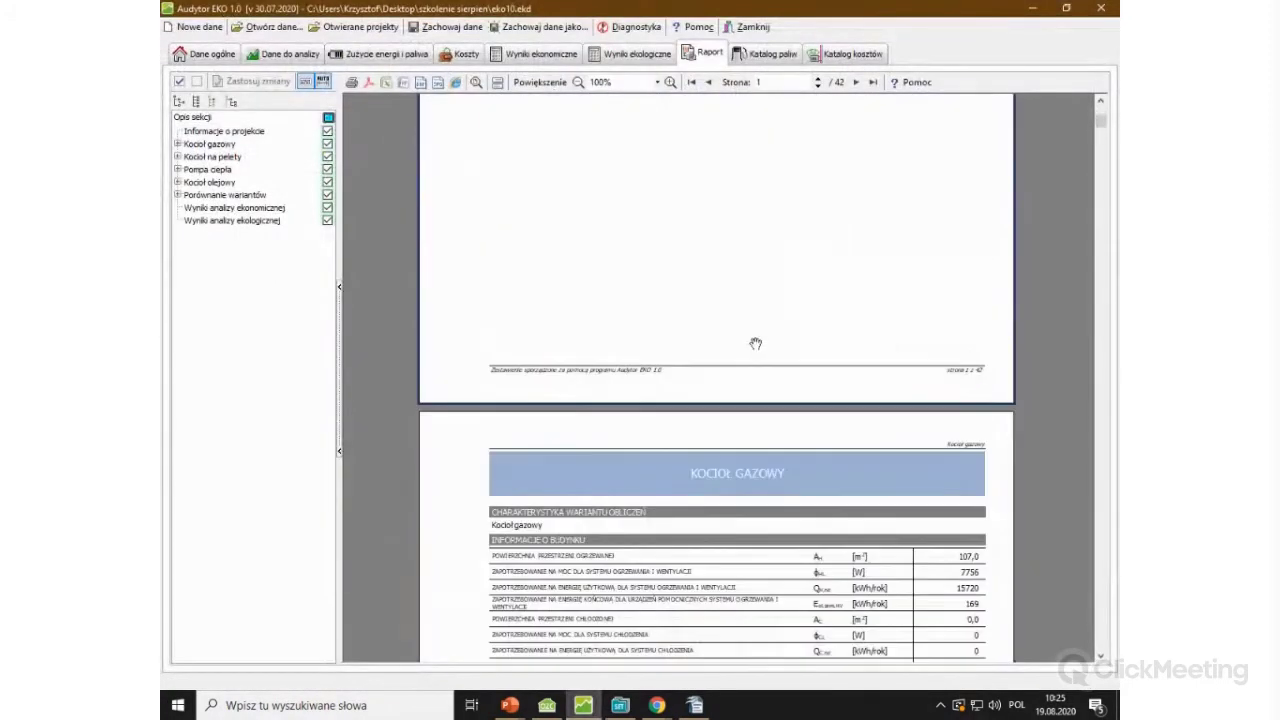
pyautogui.scroll(-20, 755, 343)
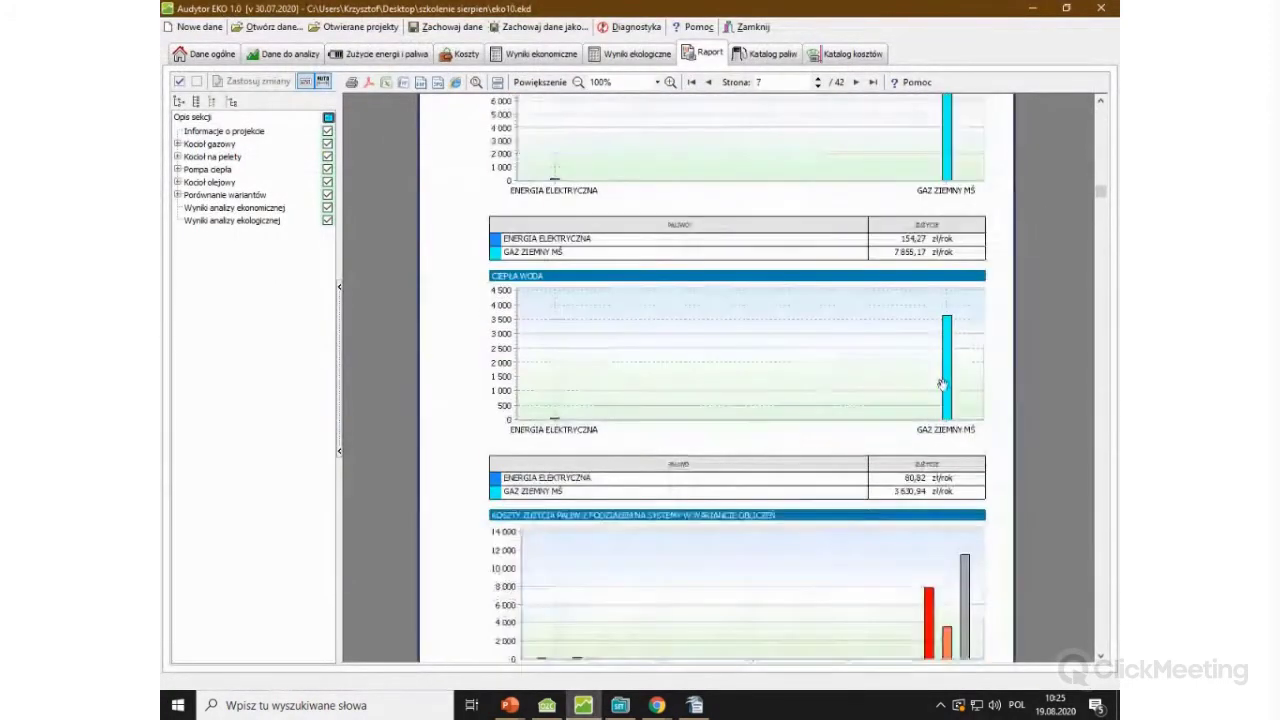
pyautogui.scroll(-20, 942, 385)
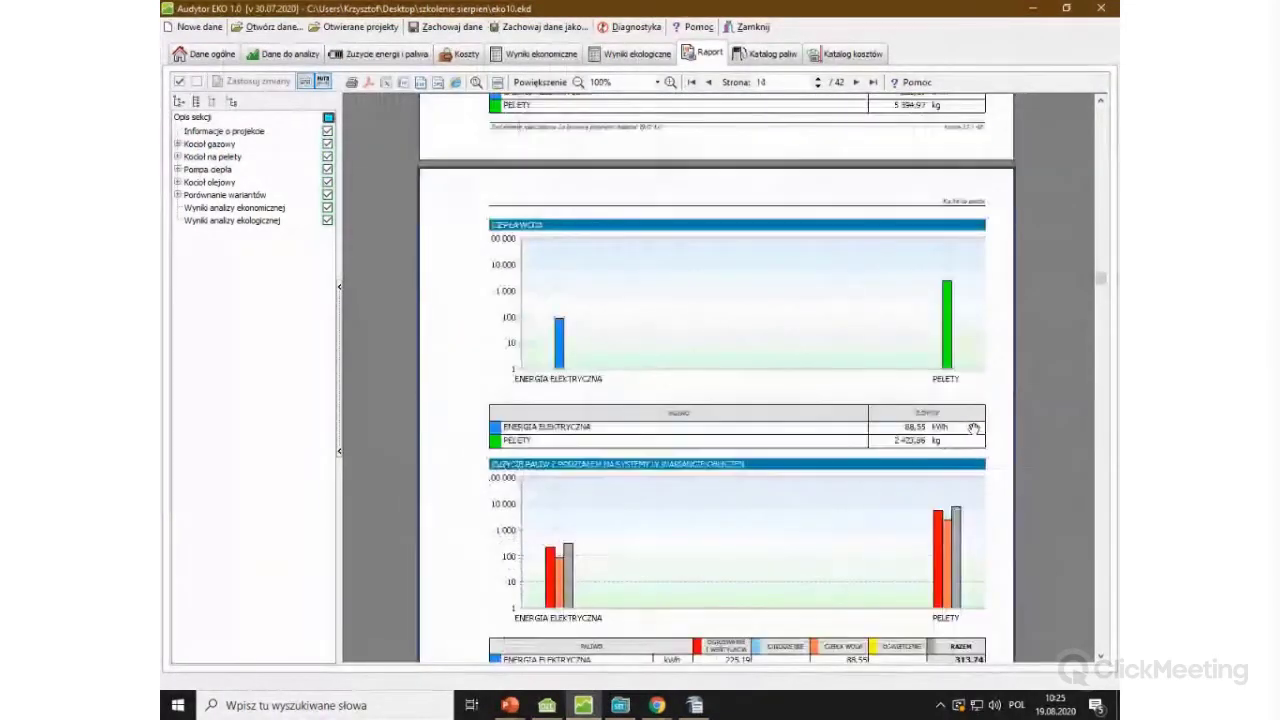
pyautogui.scroll(-6, 883, 434)
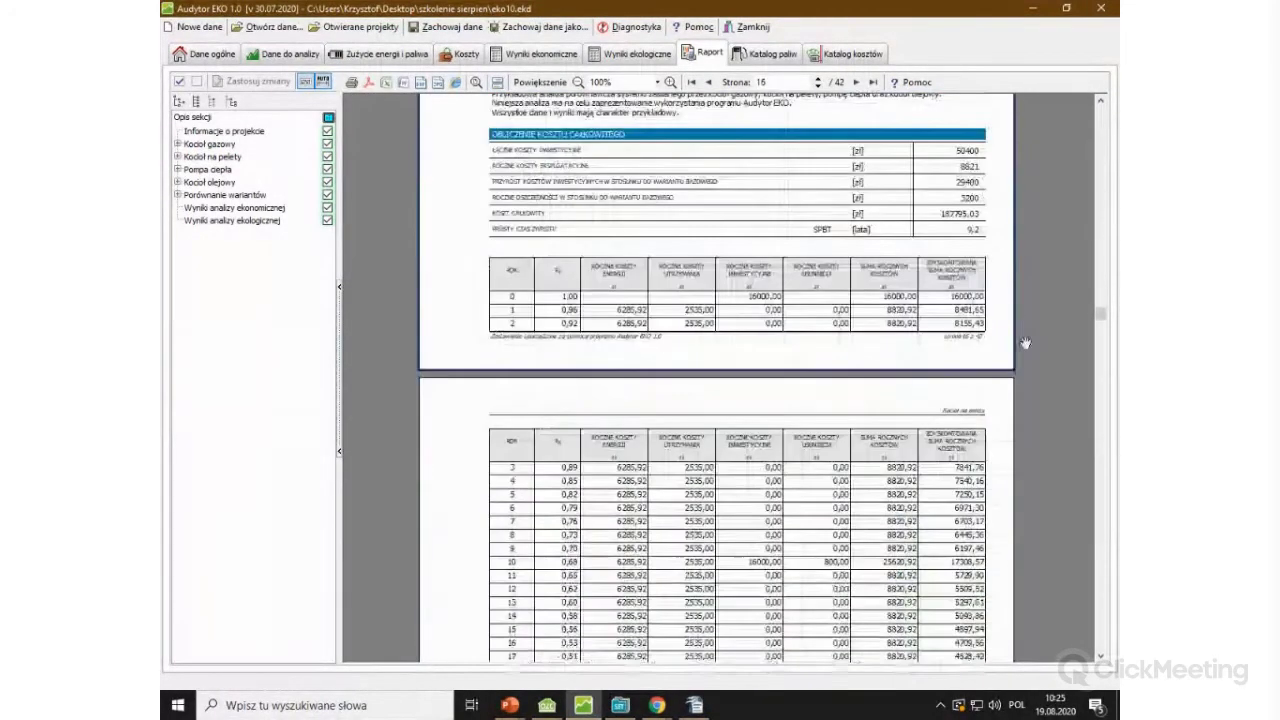
pyautogui.scroll(-20, 1025, 343)
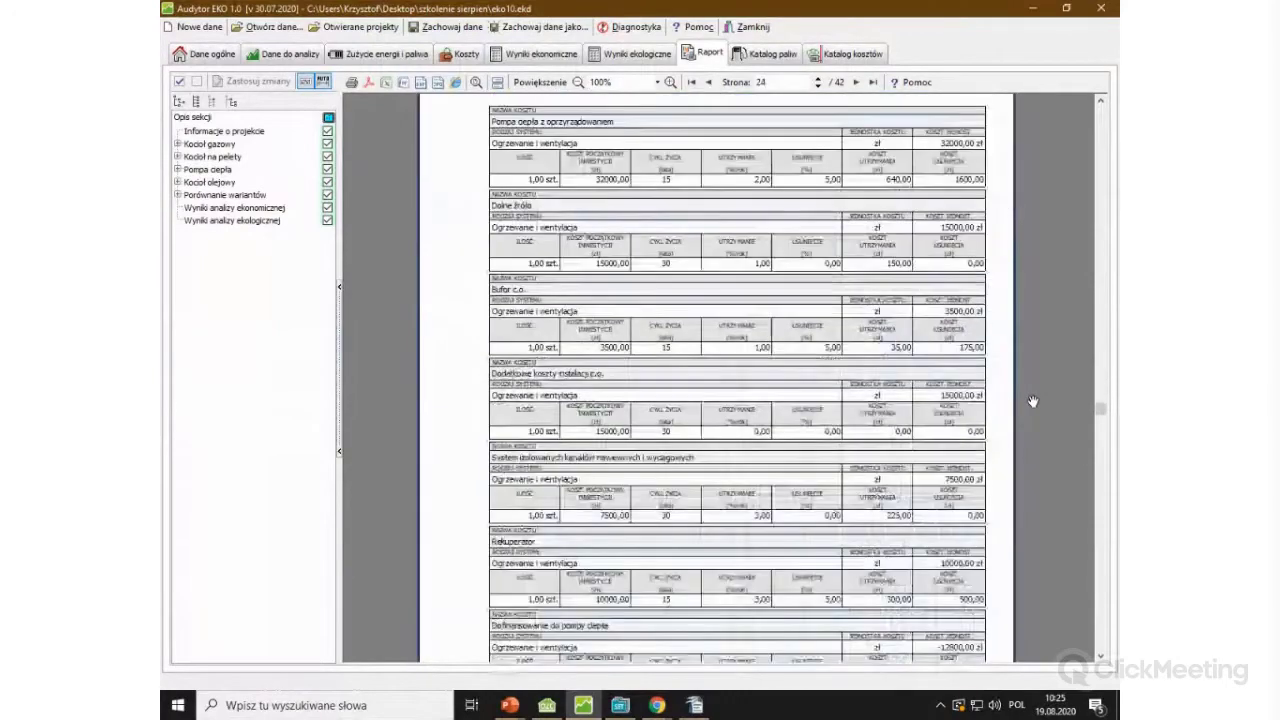
pyautogui.scroll(-20, 1032, 401)
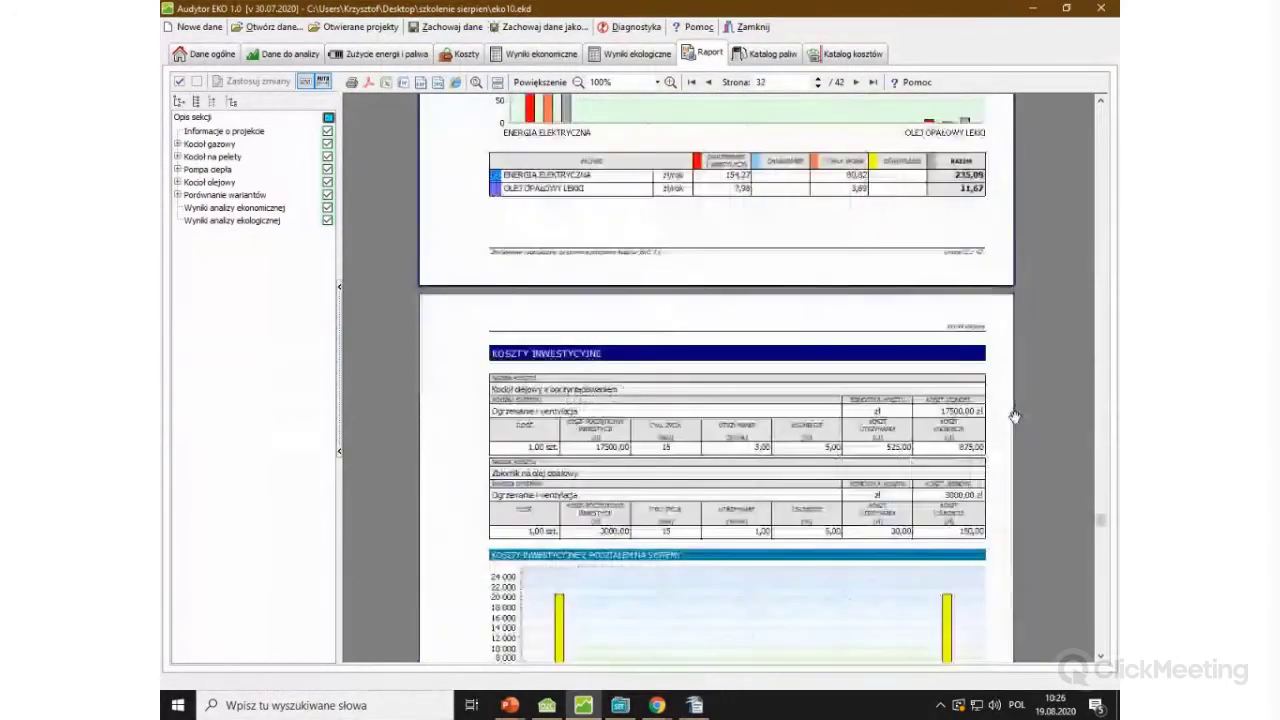
pyautogui.scroll(-20, 1014, 416)
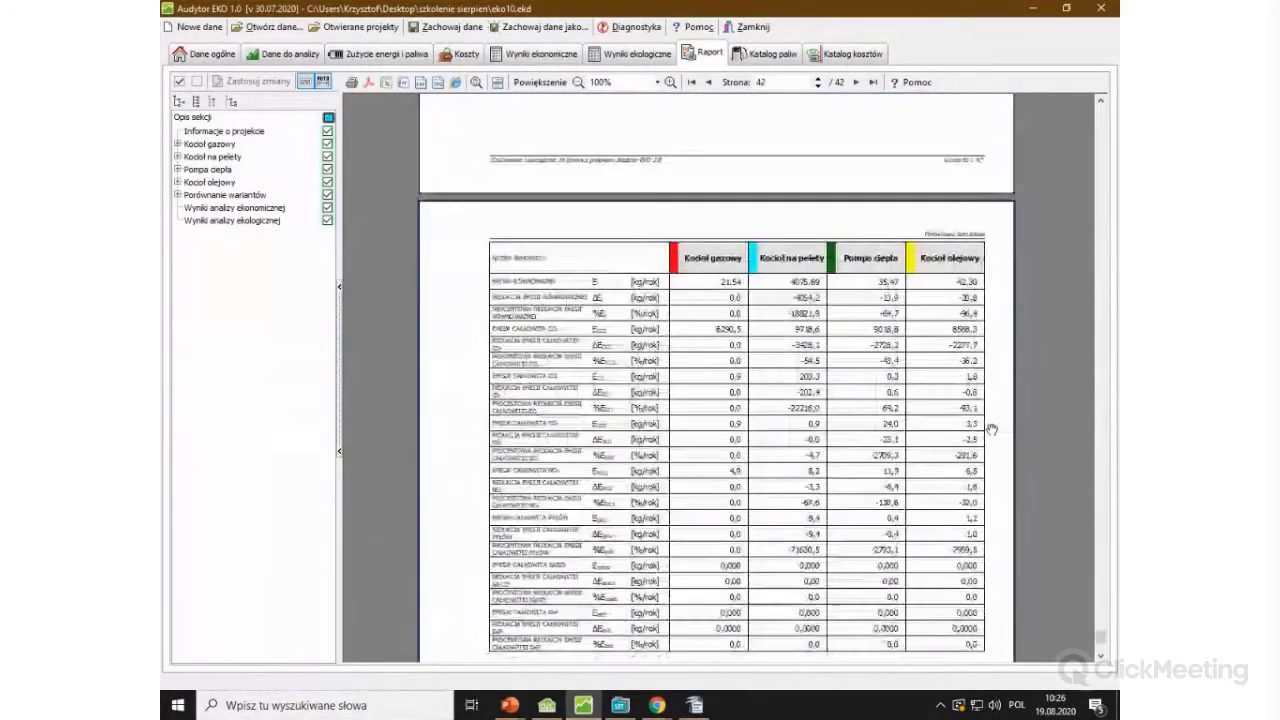
pyautogui.scroll(8, 992, 430)
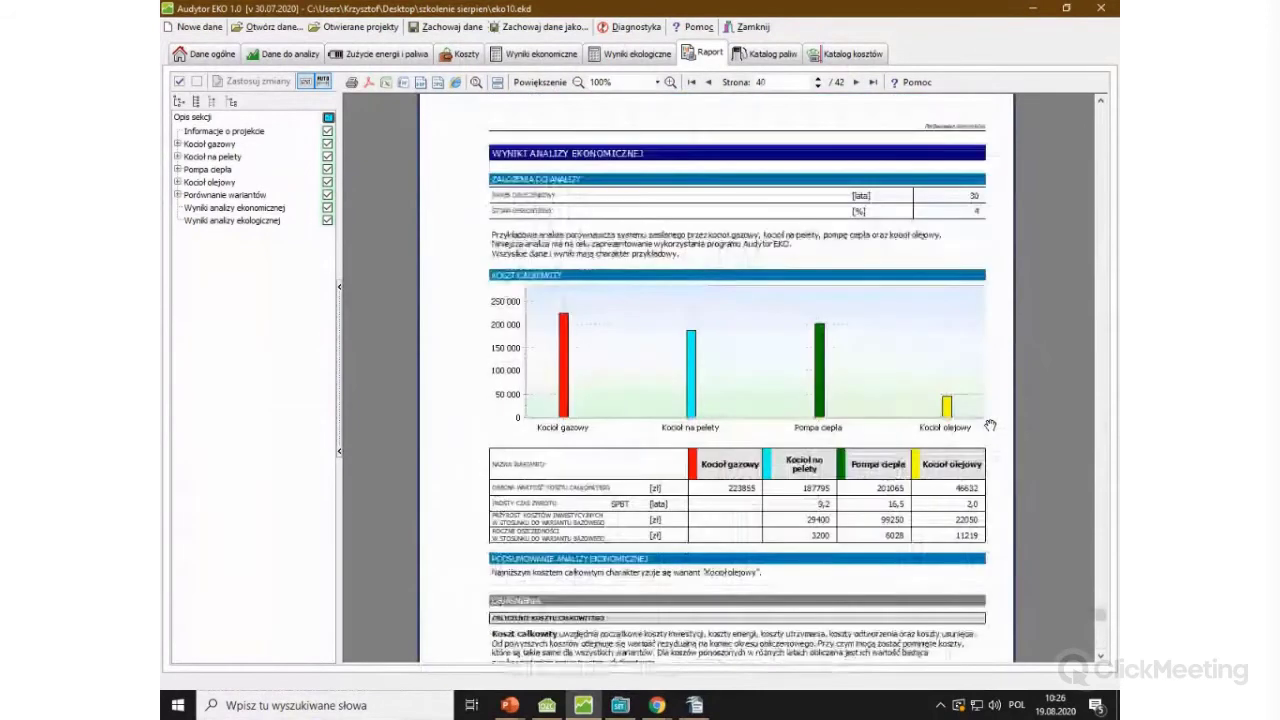
pyautogui.scroll(8, 989, 425)
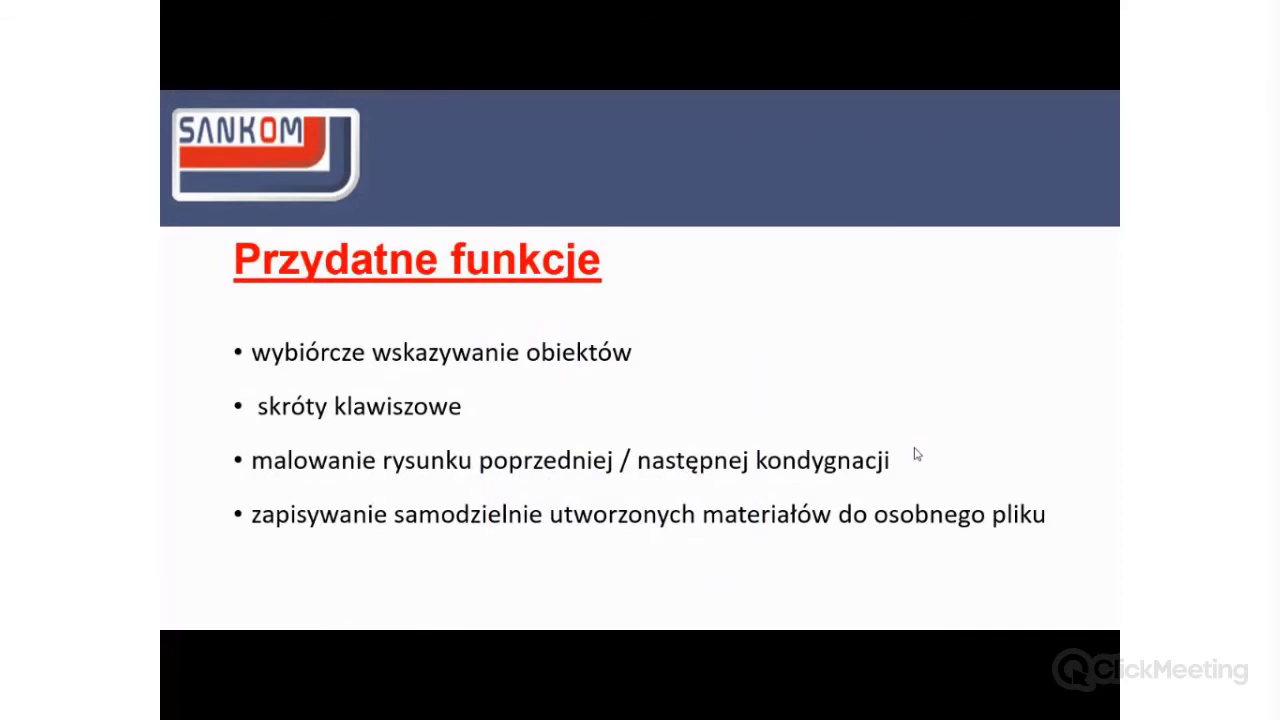
# Step: Switch to Audytor SET and turn on selective object picking (Wybiórcze wskazywanie obiektów) on the Piwnica floor plan
pyautogui.hotkey('alt', 'Tab')
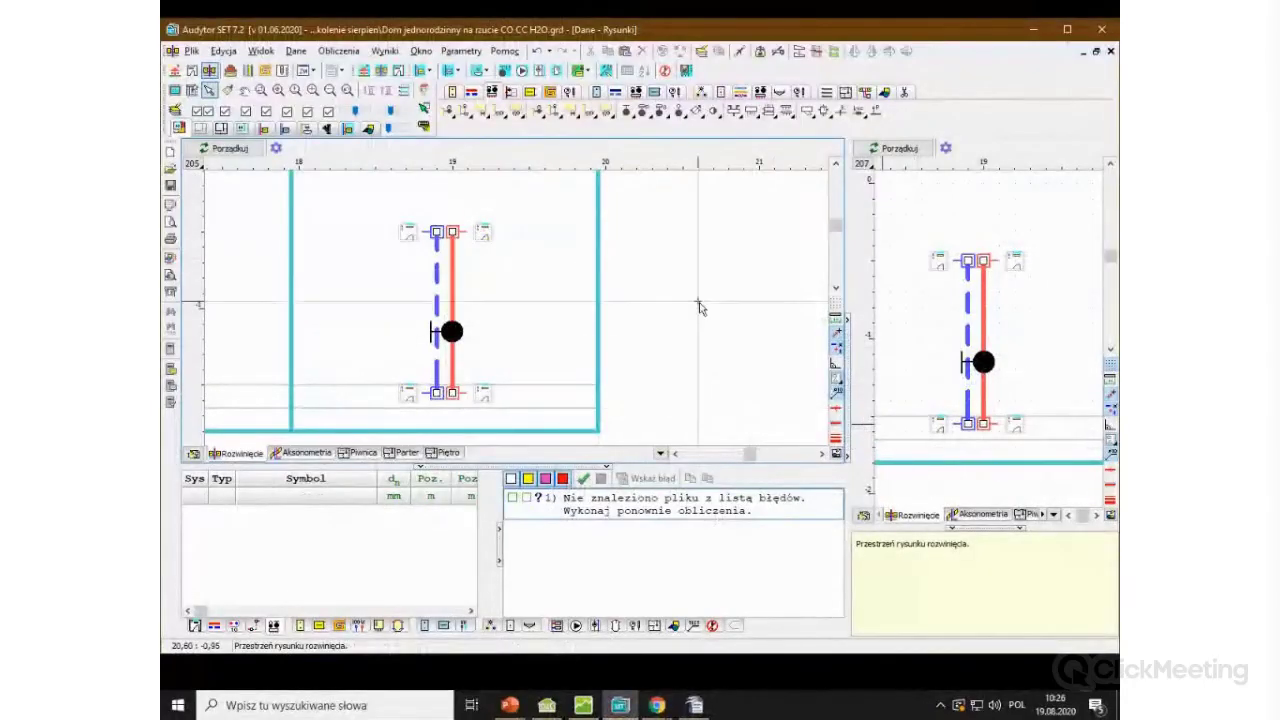
pyautogui.scroll(-4, 700, 306)
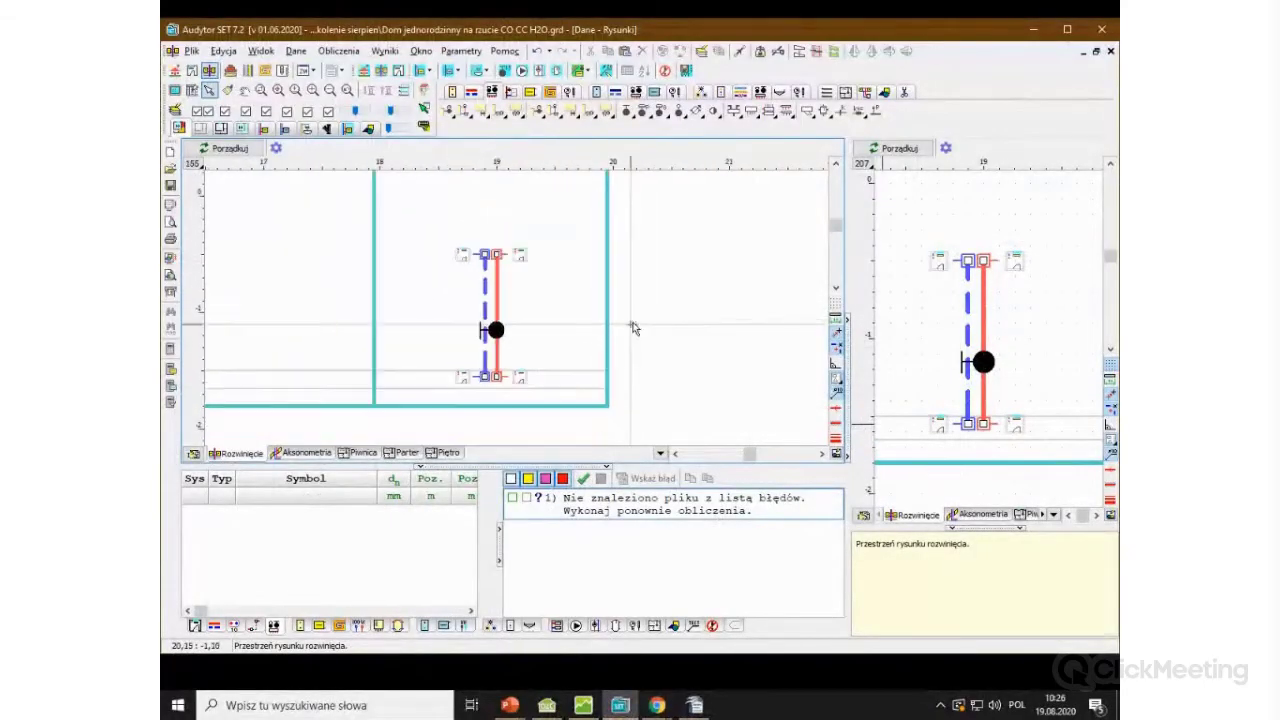
pyautogui.click(360, 452)
pyautogui.scroll(-4, 580, 300)
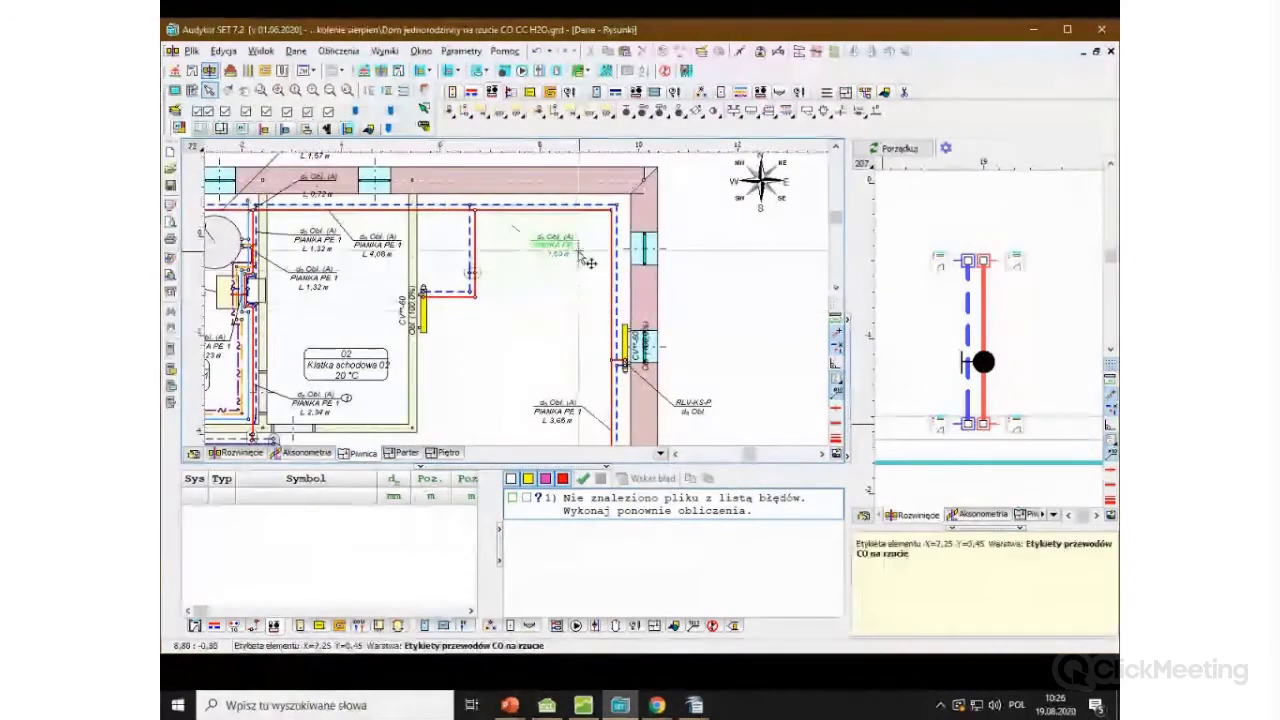
pyautogui.scroll(-4, 520, 280)
pyautogui.scroll(1, 478, 242)
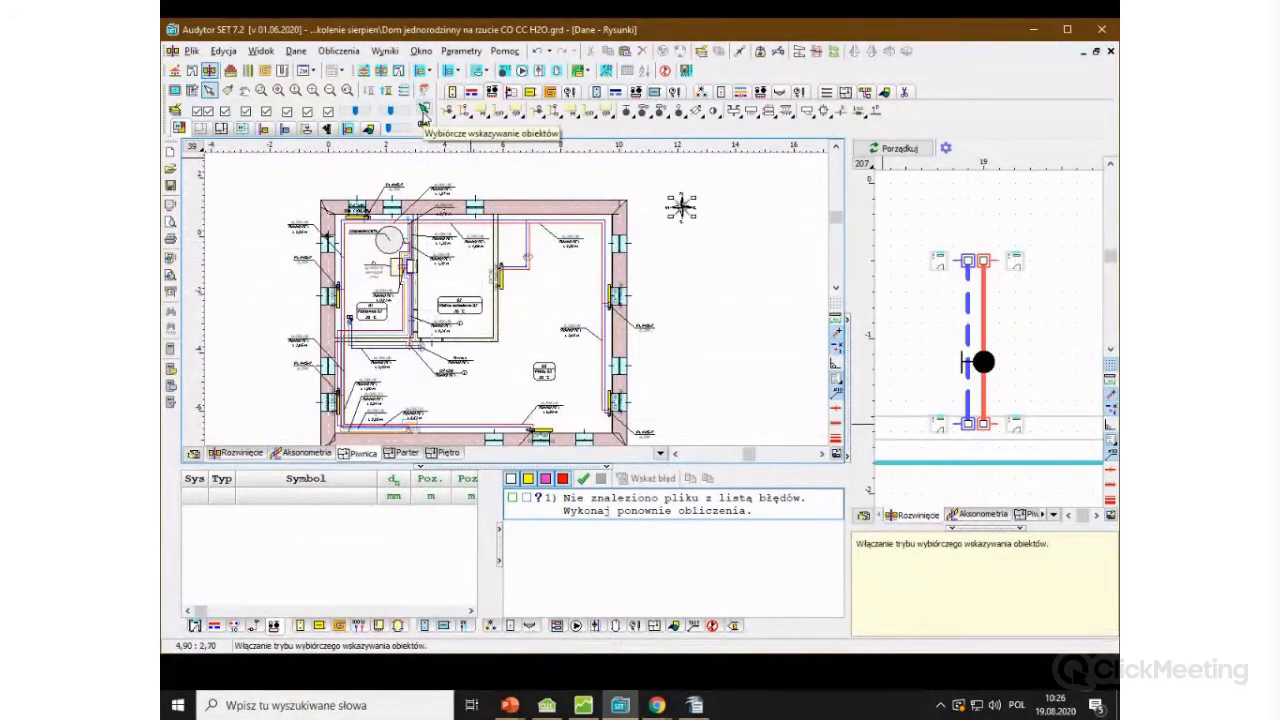
pyautogui.click(424, 110)
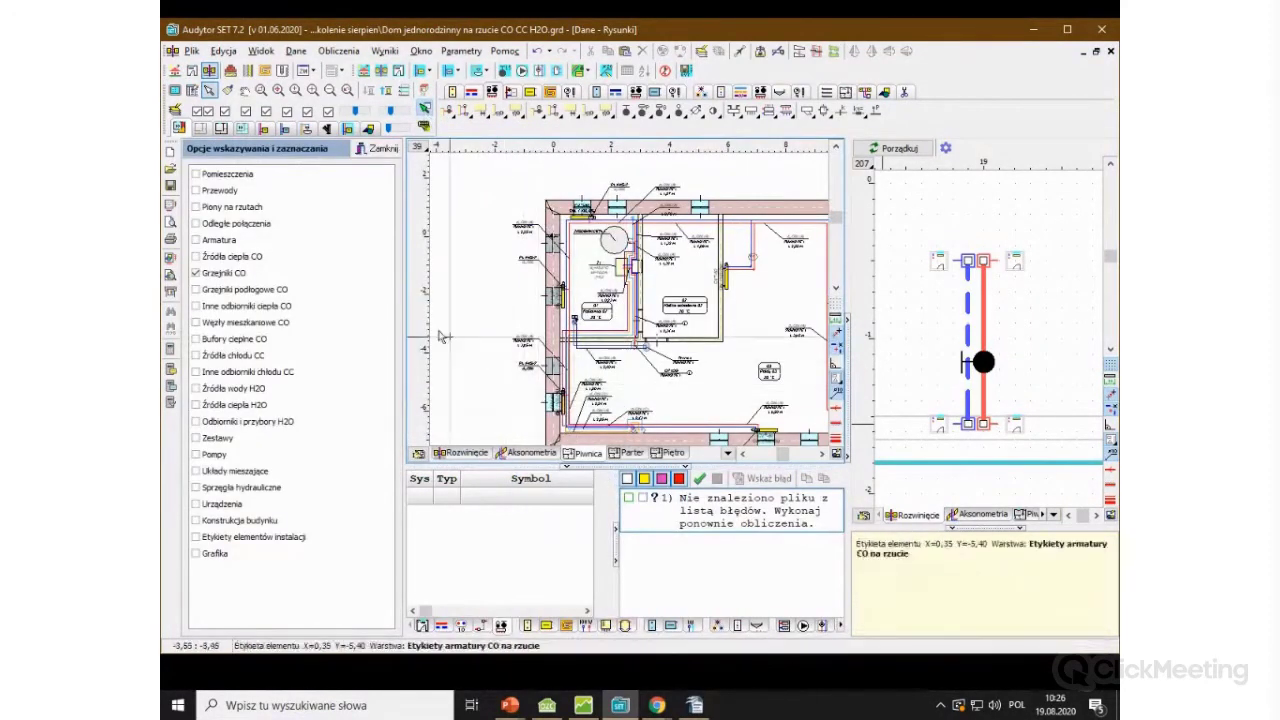
# Step: With only Grzejniki CO enabled for picking, select the CV**-60 radiator beside Klatka schodowa 02, and clear the selection
pyautogui.click(196, 273)
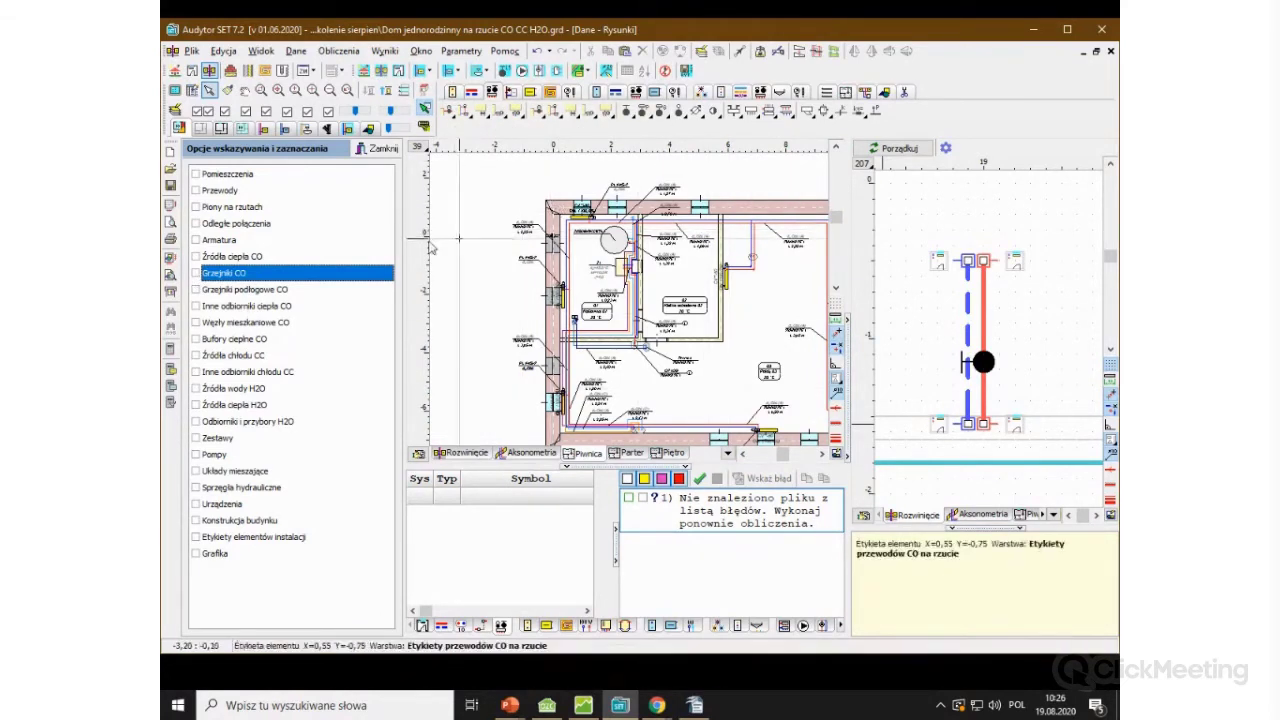
pyautogui.click(196, 276)
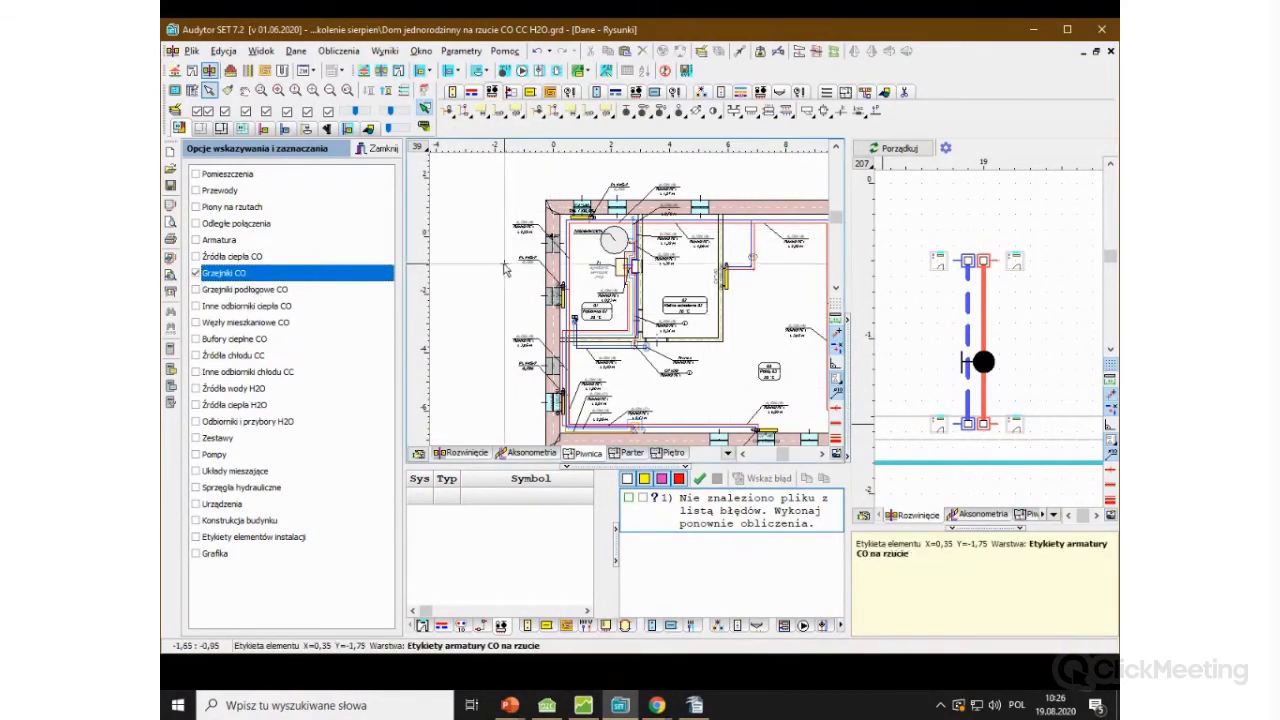
pyautogui.scroll(-3, 634, 364)
pyautogui.scroll(1, 634, 364)
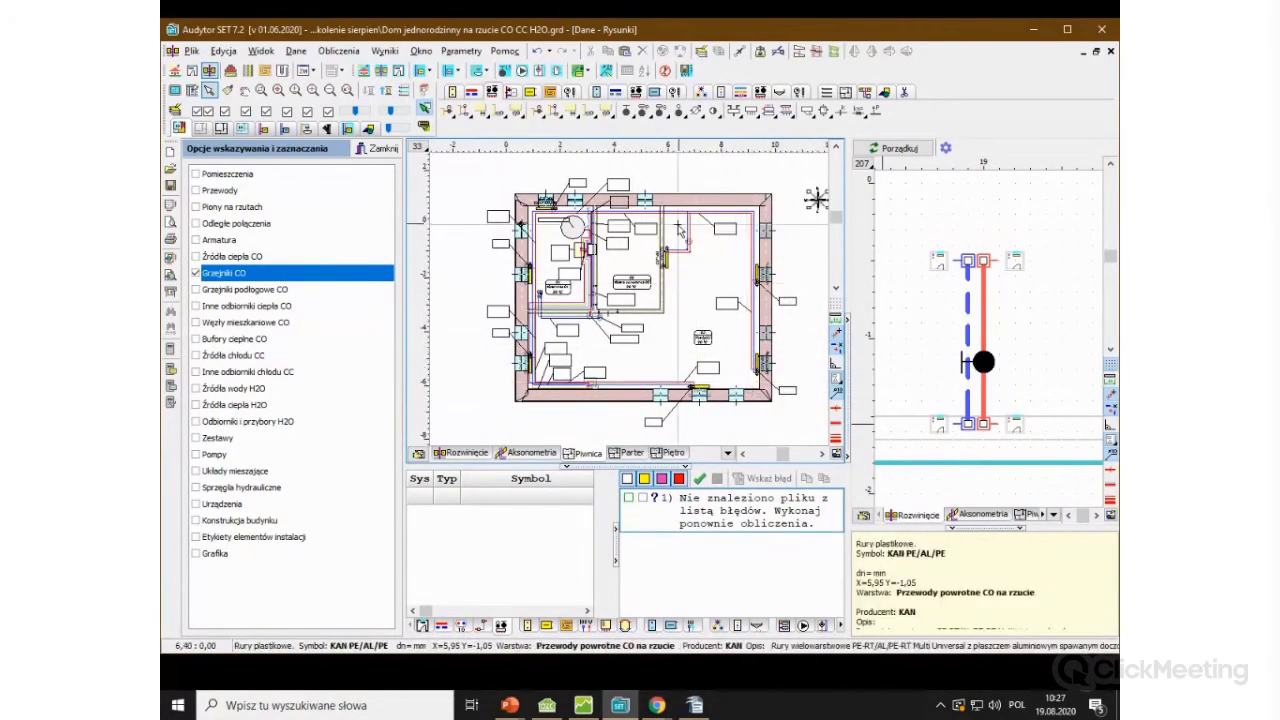
pyautogui.scroll(4, 651, 279)
pyautogui.scroll(-2, 651, 279)
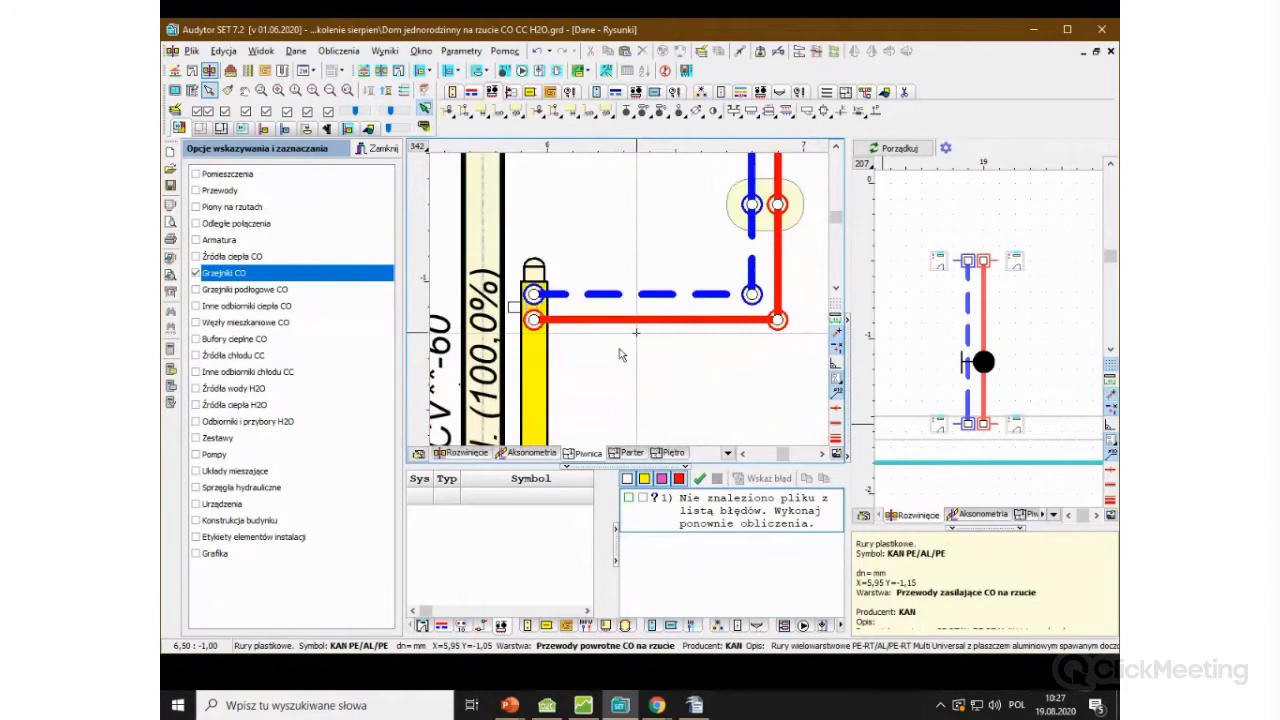
pyautogui.click(534, 330)
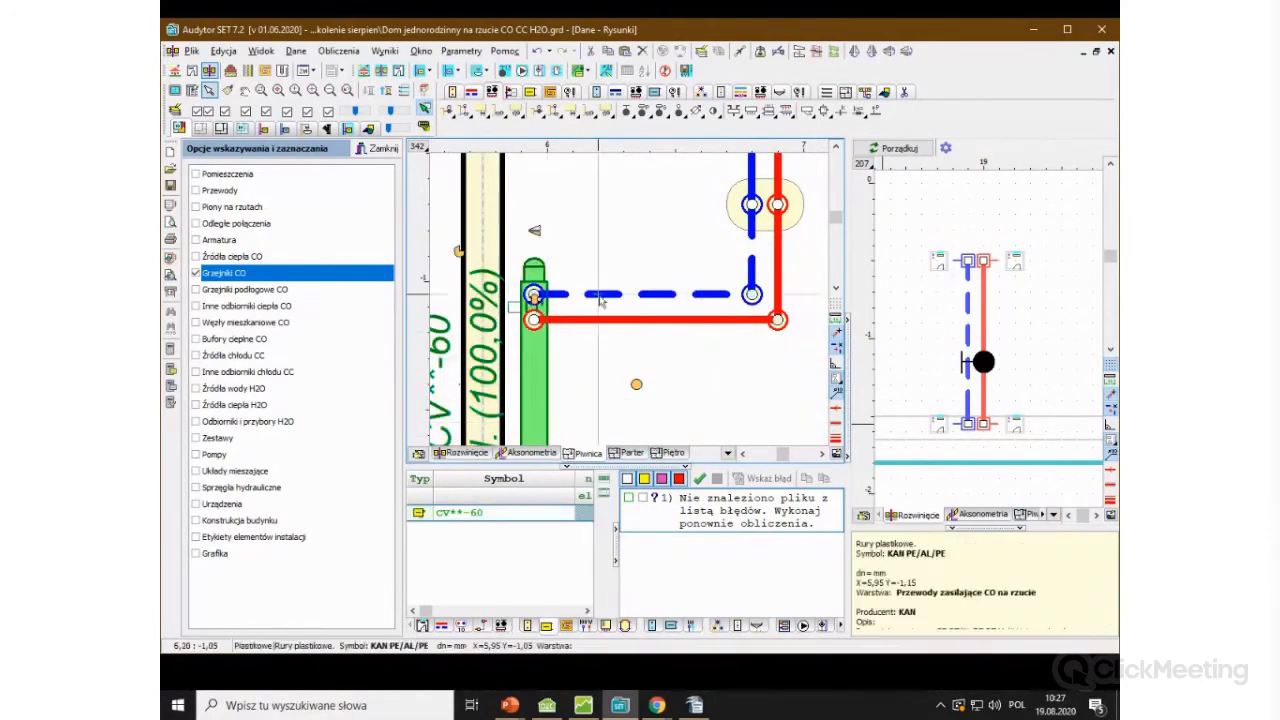
pyautogui.scroll(-4, 598, 355)
pyautogui.scroll(4, 598, 279)
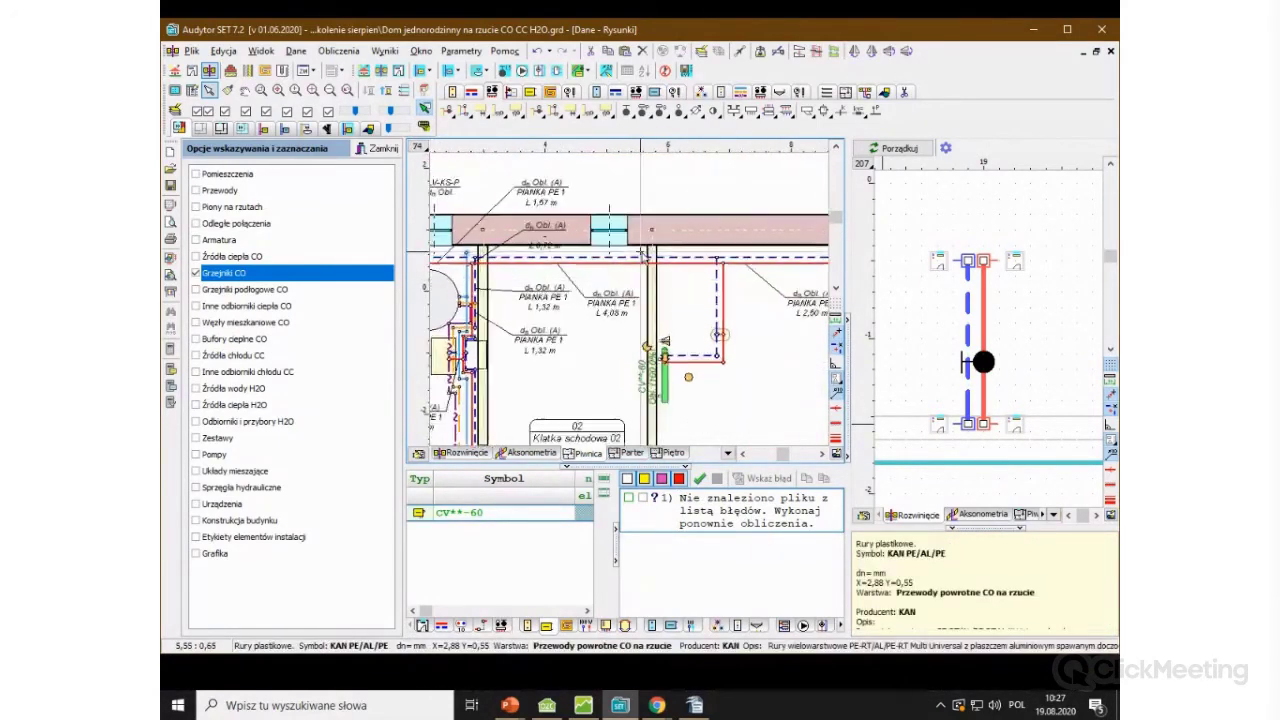
pyautogui.press('Escape')
# Step: Select all CO radiators on the Piwnica floor plan at once with the selective picking filter
pyautogui.scroll(-4, 600, 279)
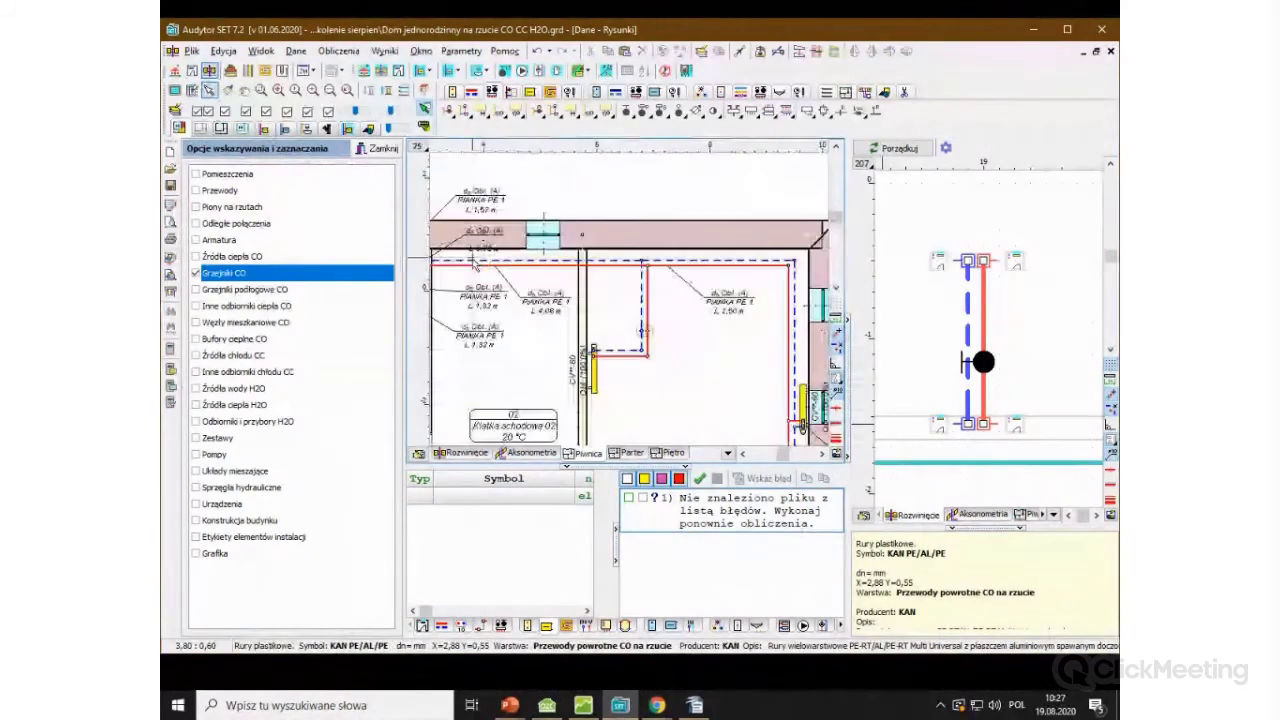
pyautogui.scroll(-2, 620, 320)
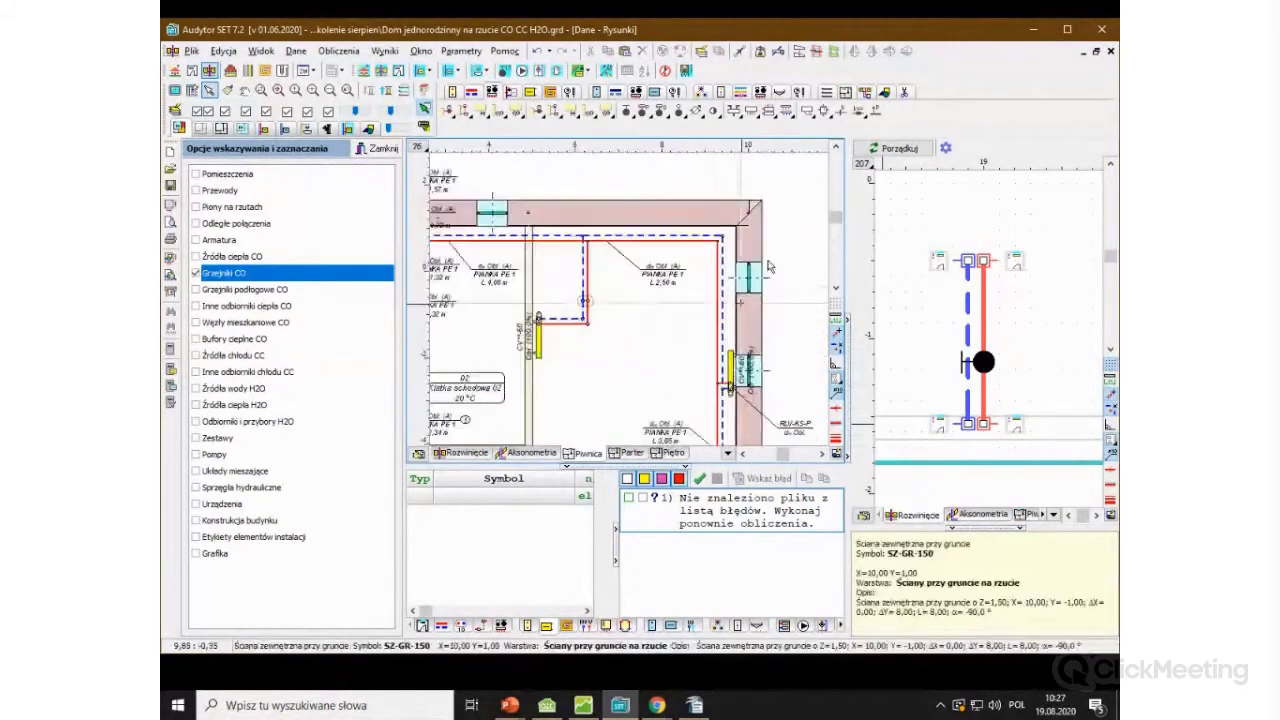
pyautogui.scroll(4, 525, 272)
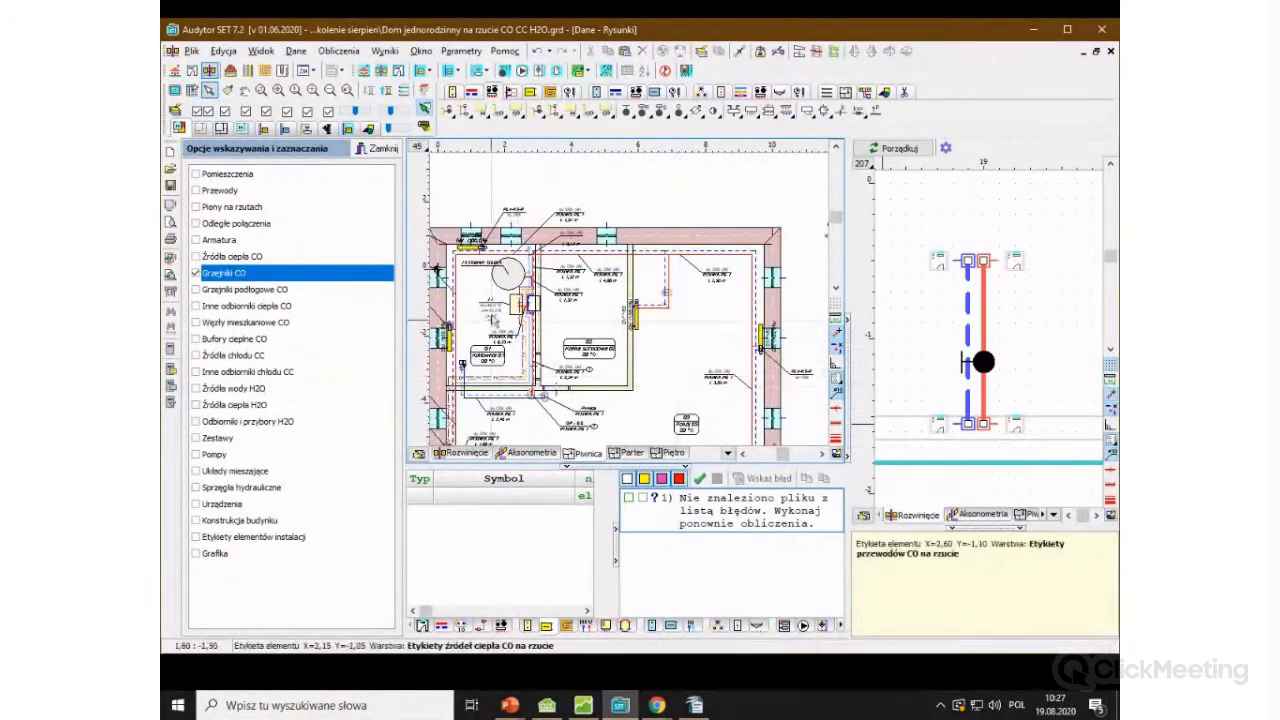
pyautogui.scroll(2, 525, 272)
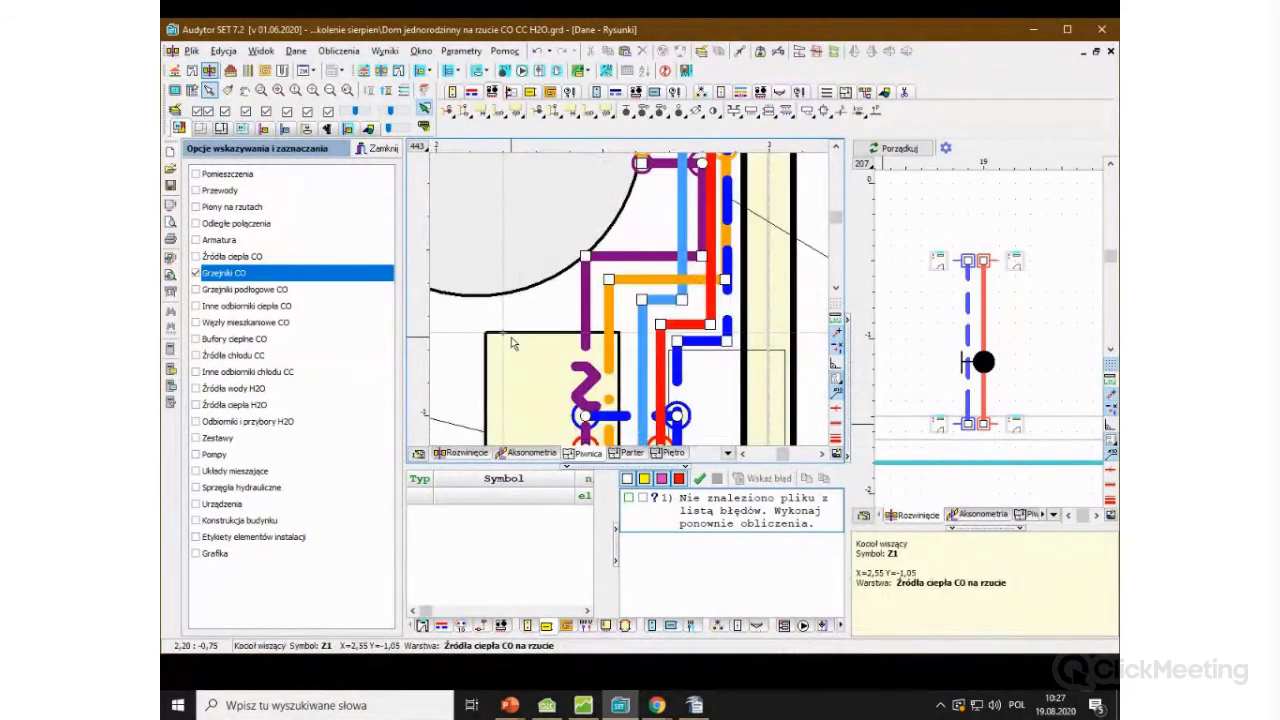
pyautogui.scroll(-3, 505, 320)
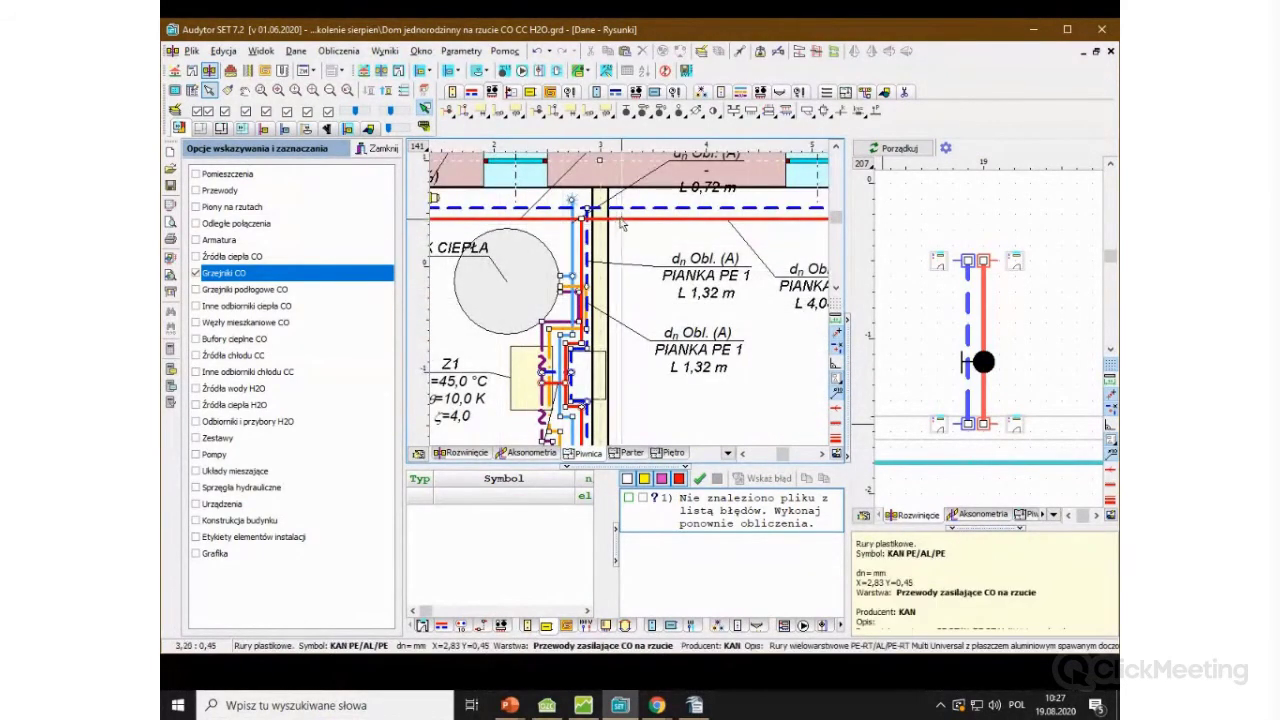
pyautogui.scroll(-5, 601, 325)
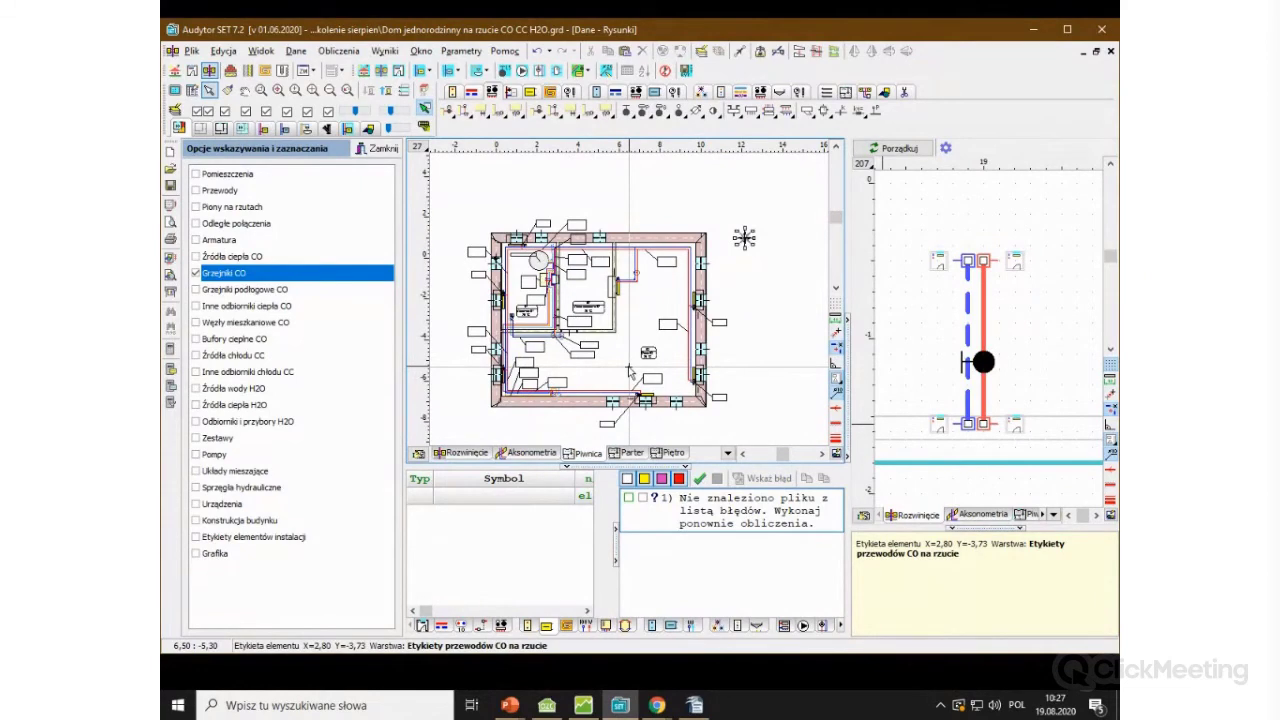
pyautogui.hotkey('alt', 'a')
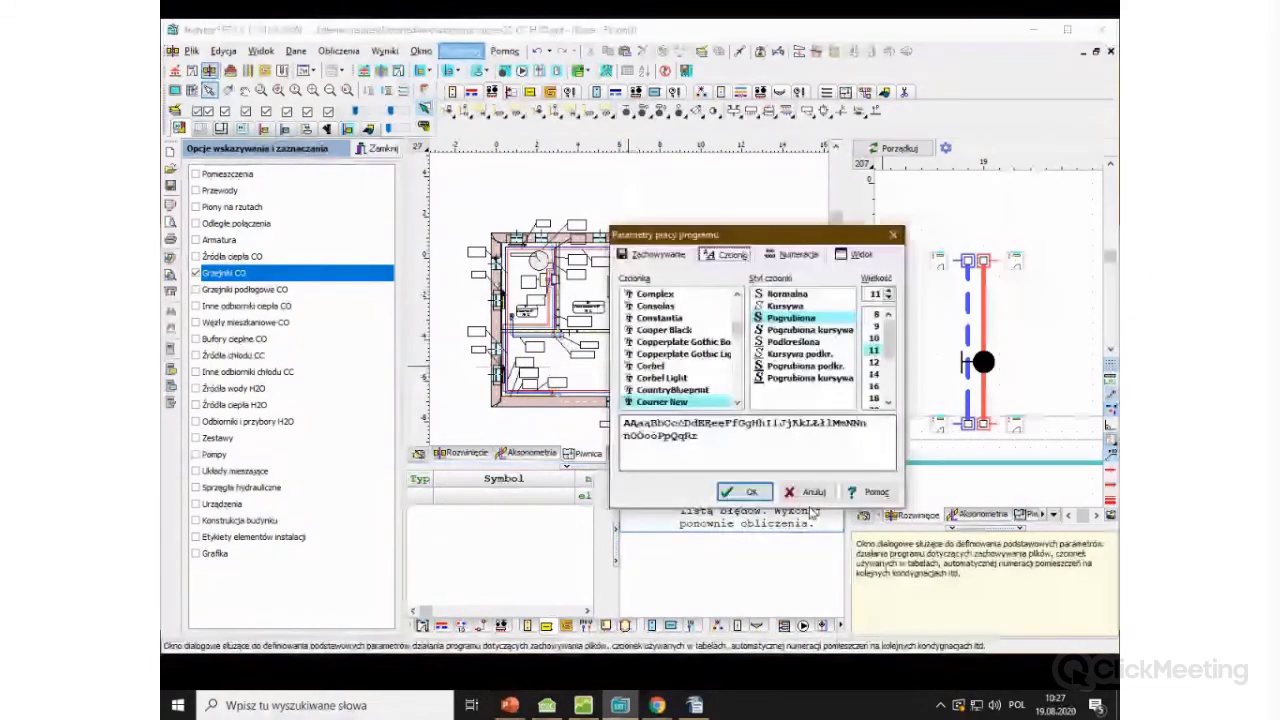
pyautogui.click(812, 492)
pyautogui.scroll(-2, 591, 427)
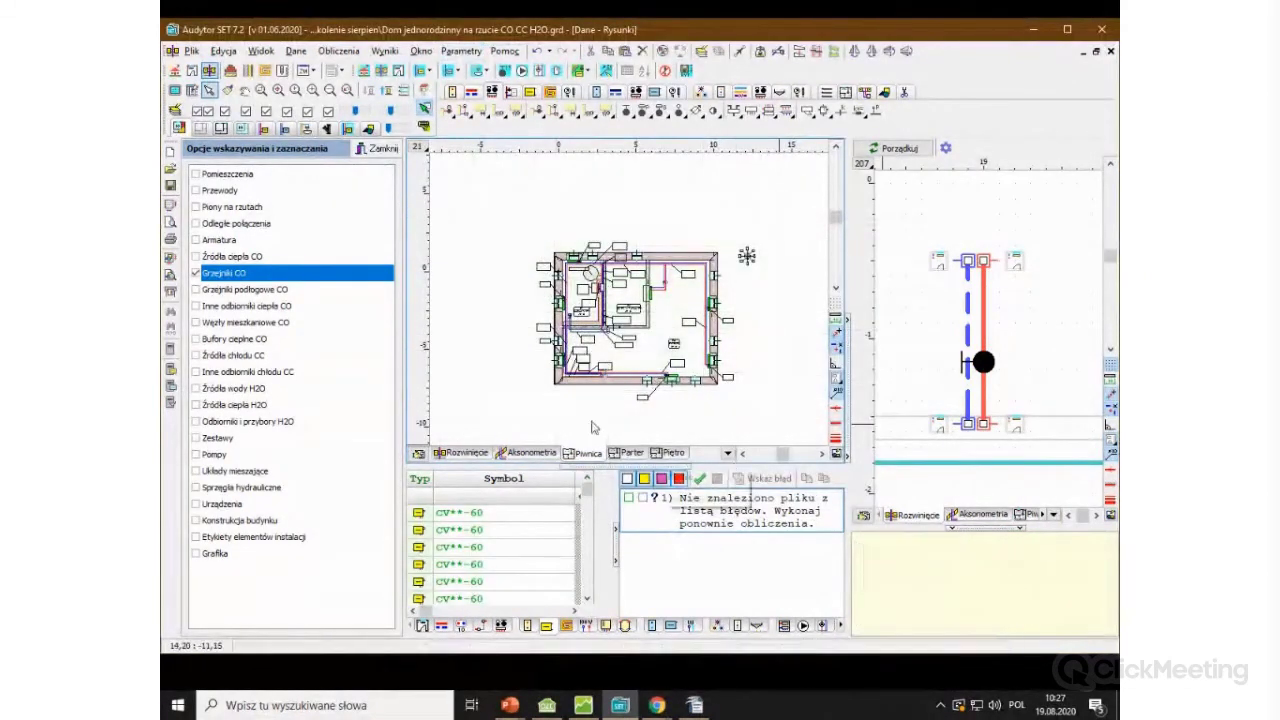
pyautogui.scroll(2, 749, 338)
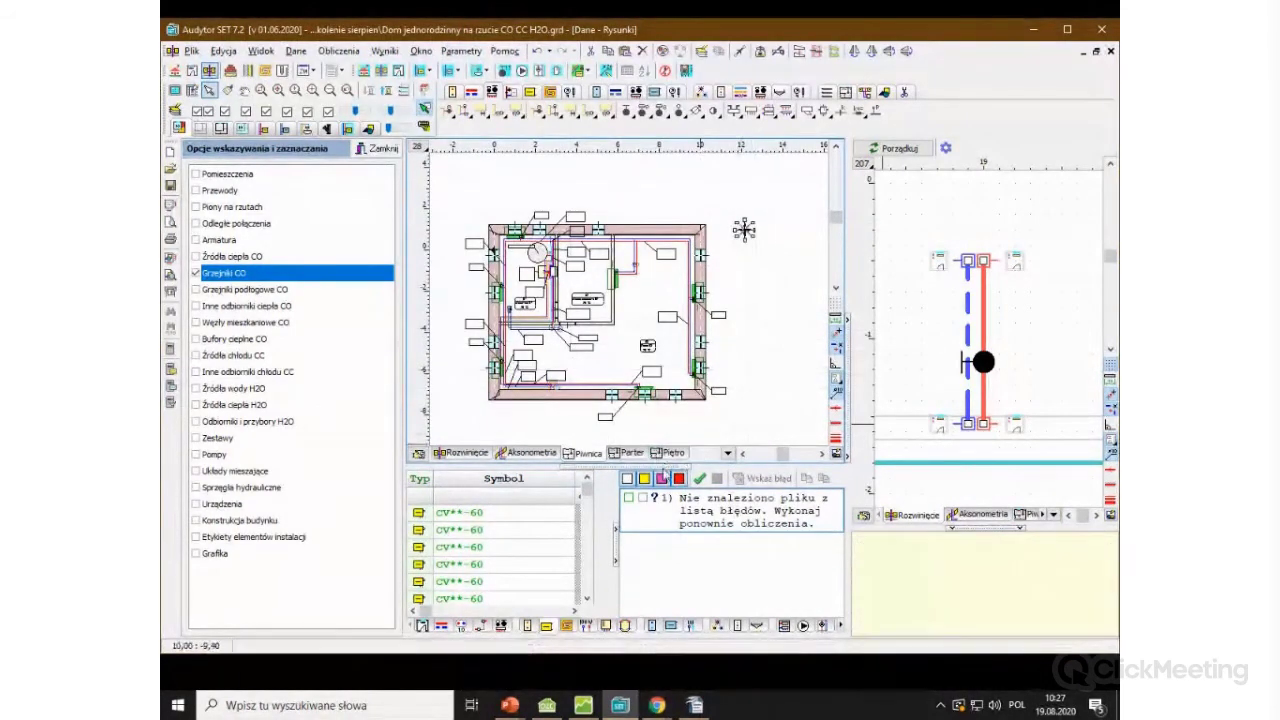
pyautogui.scroll(1, 616, 420)
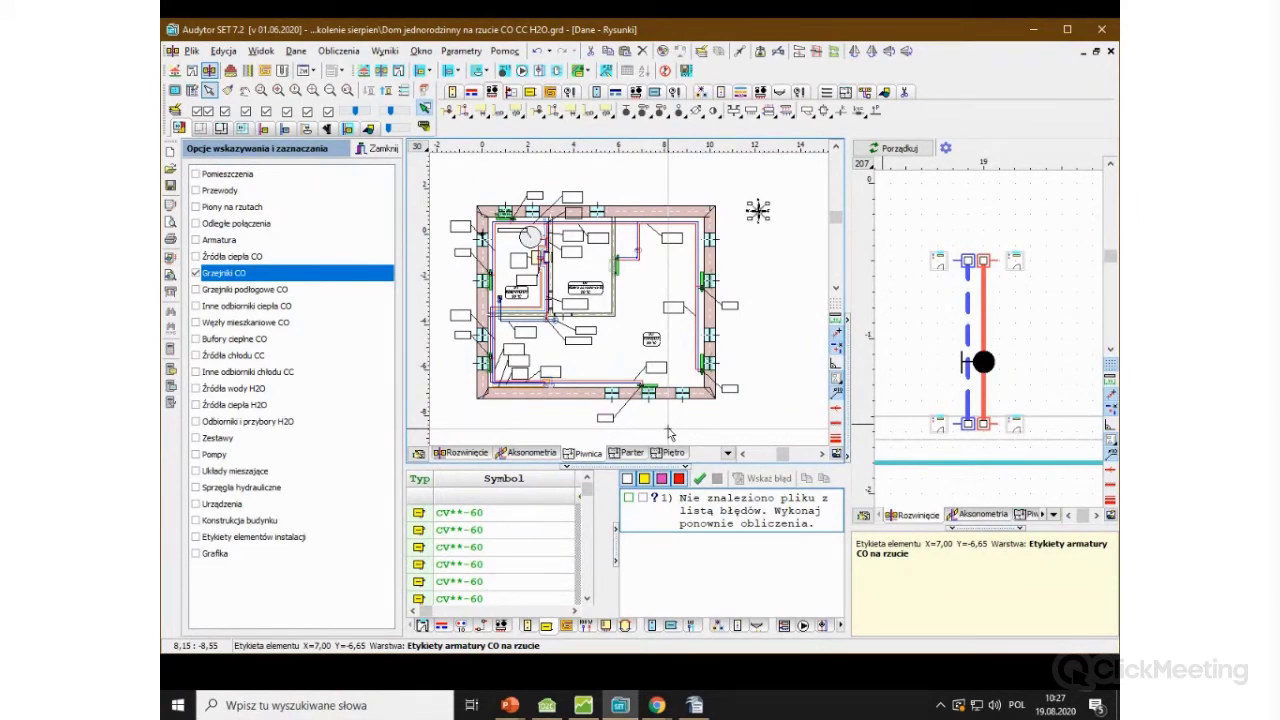
# Step: Restrict picking to Przewody instead of Grzejniki CO and select a pipe section connected to the radiator beside Klatka schodowa 02
pyautogui.click(196, 273)
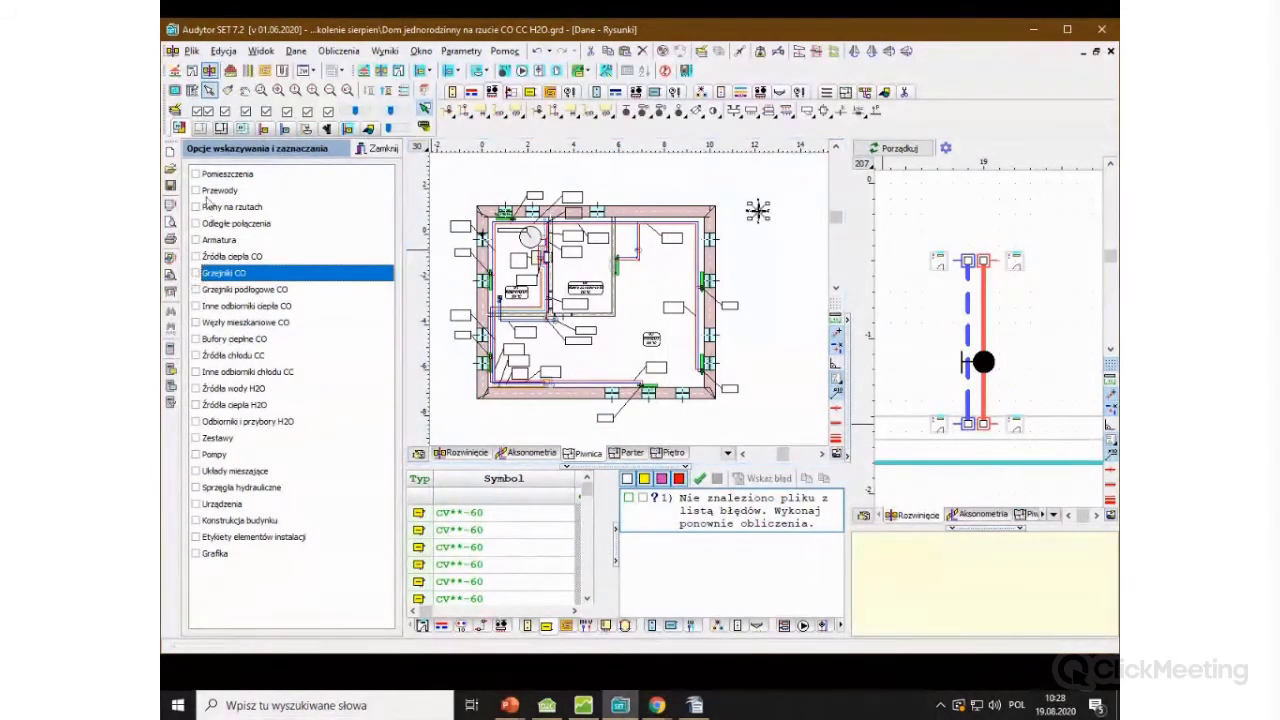
pyautogui.click(196, 190)
pyautogui.scroll(2, 631, 299)
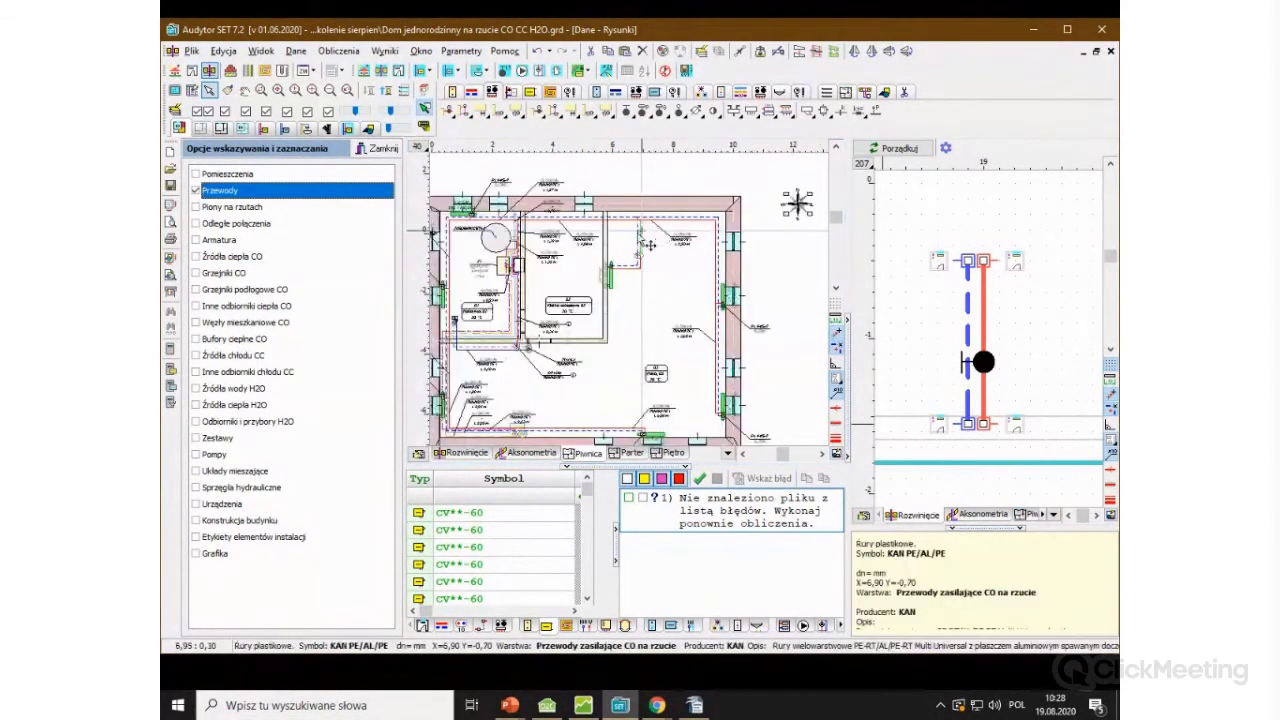
pyautogui.scroll(2, 631, 299)
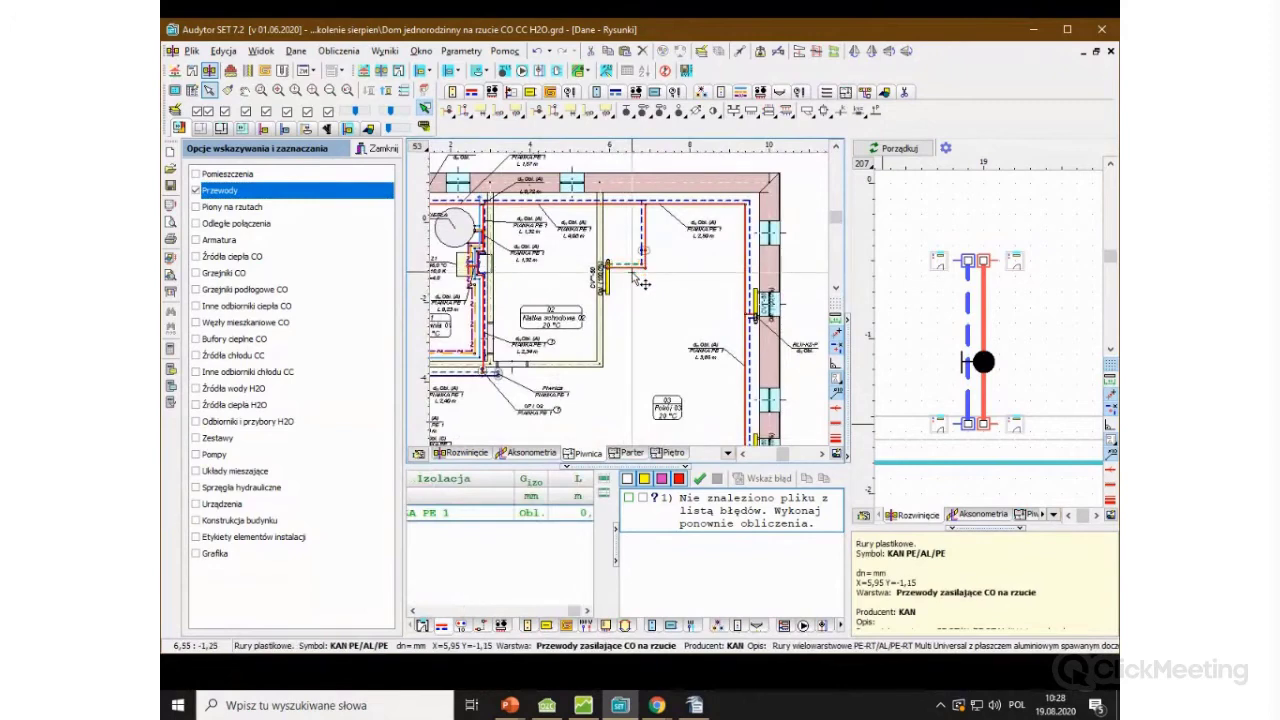
# Step: Close the selective picking options and select the vertical supply pipe section leading to the radiator beside Klatka schodowa 02
pyautogui.scroll(-3, 664, 253)
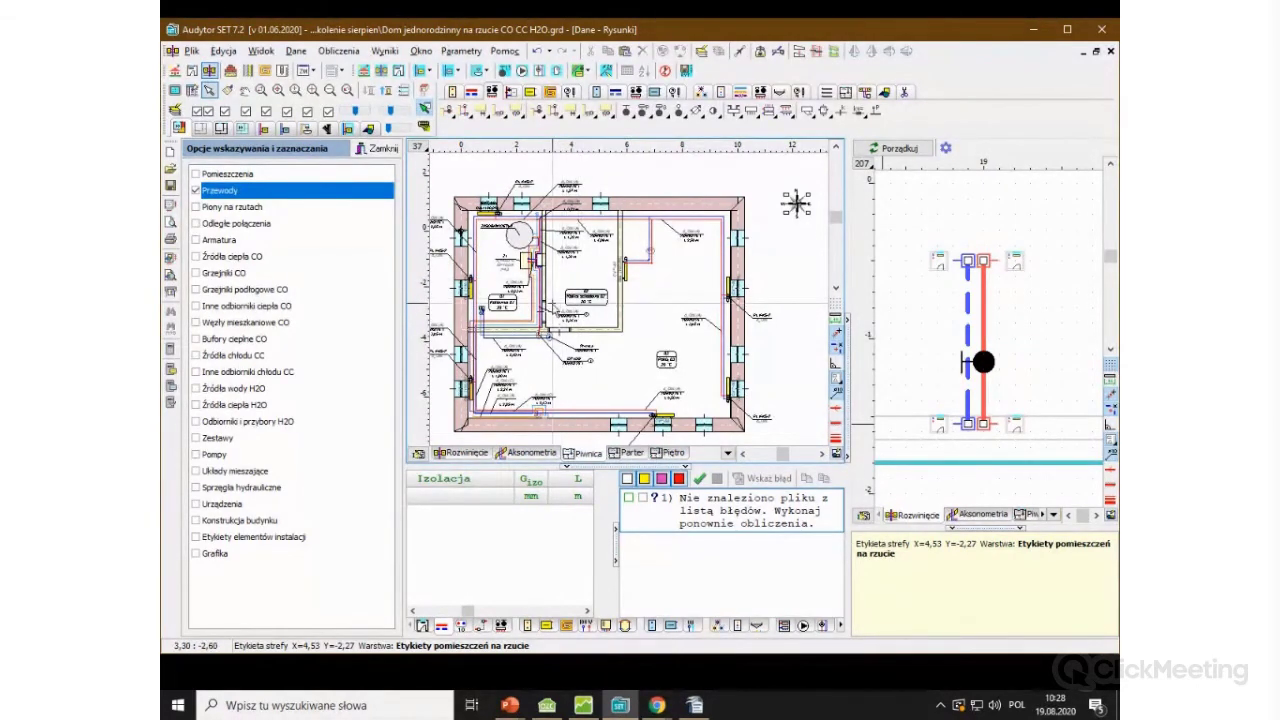
pyautogui.scroll(1, 565, 370)
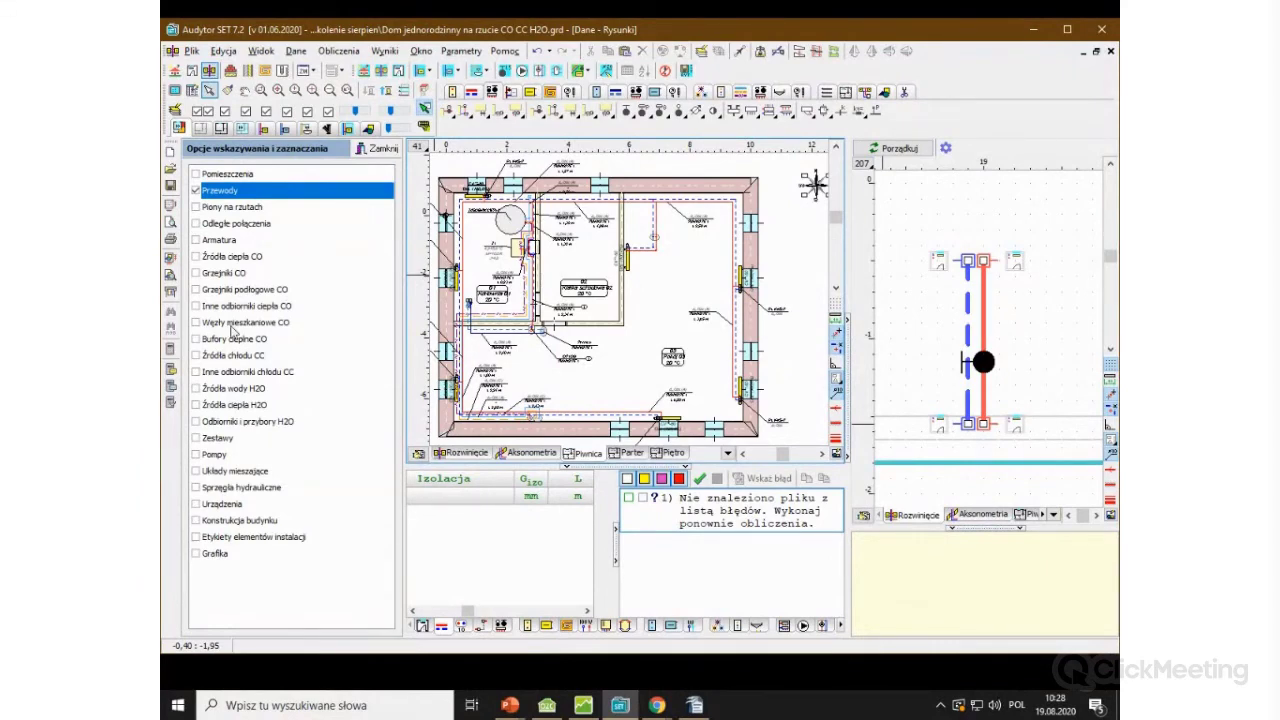
pyautogui.scroll(2, 540, 187)
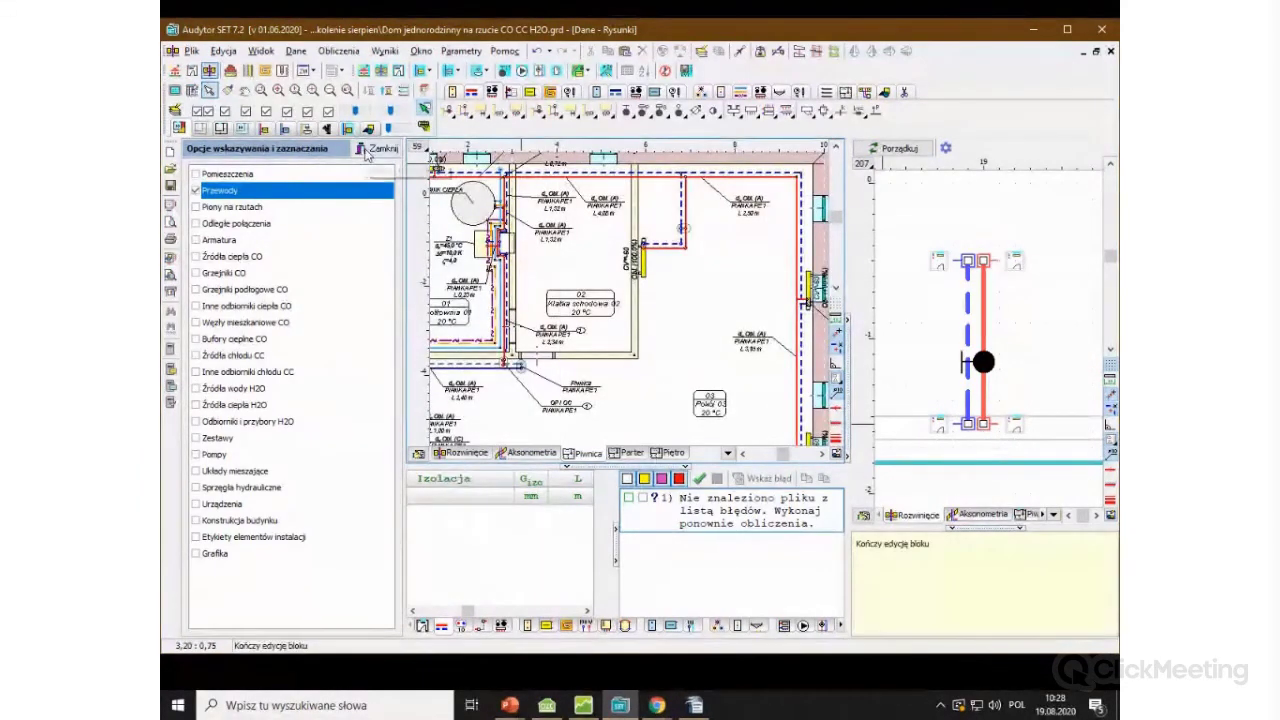
pyautogui.click(462, 227)
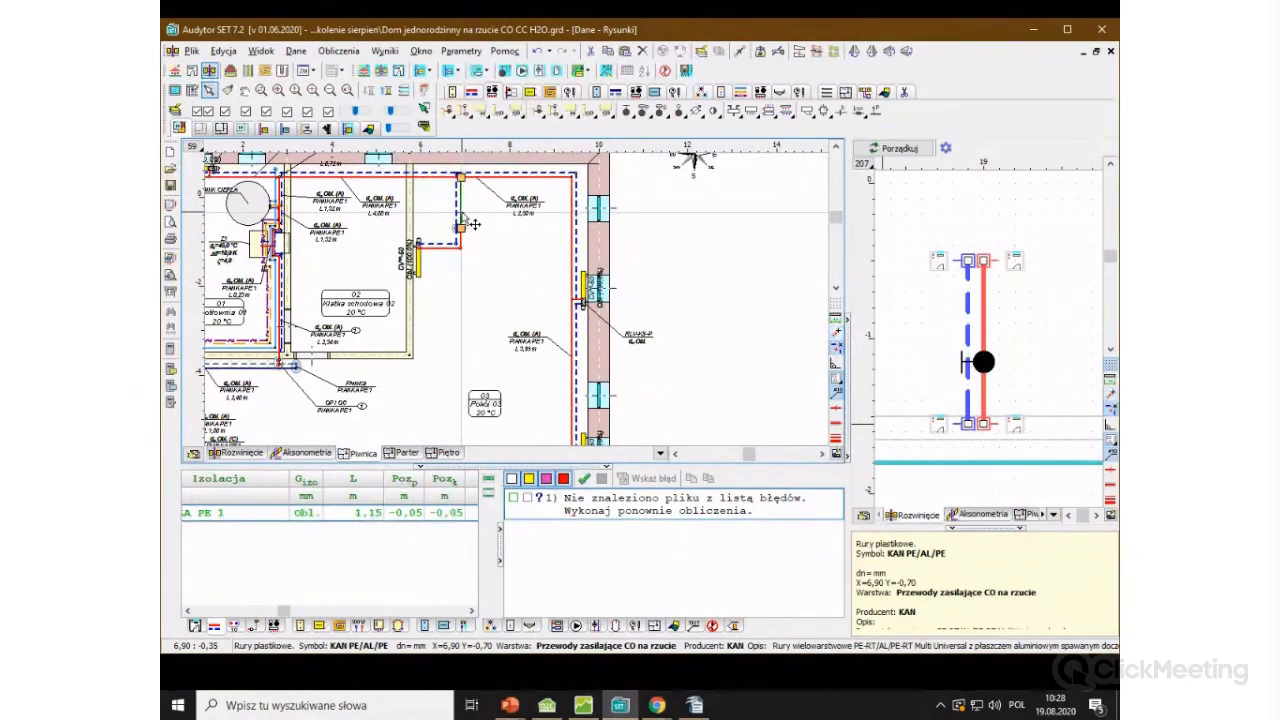
# Step: Open the text shortcut editor for graphic commands and review the shortcuts for heat sources and the list of radiator commands
pyautogui.hotkey('alt', 'Tab')
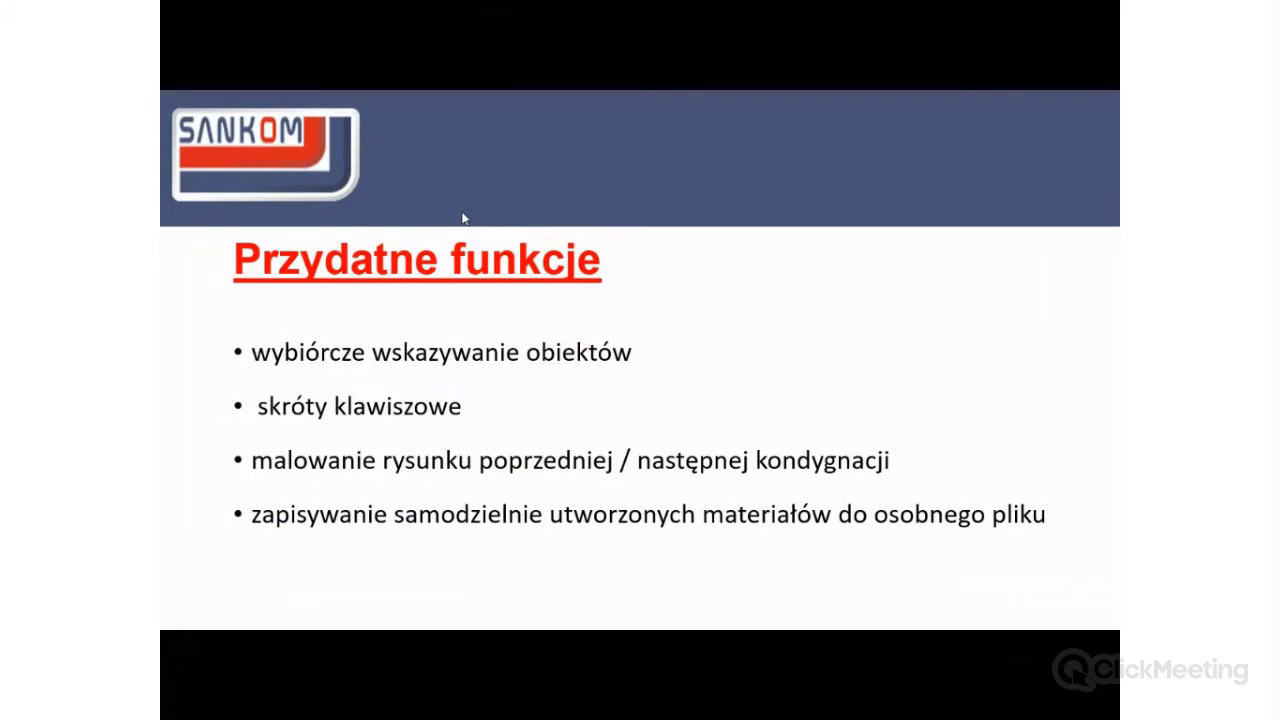
pyautogui.hotkey('alt', 'Tab')
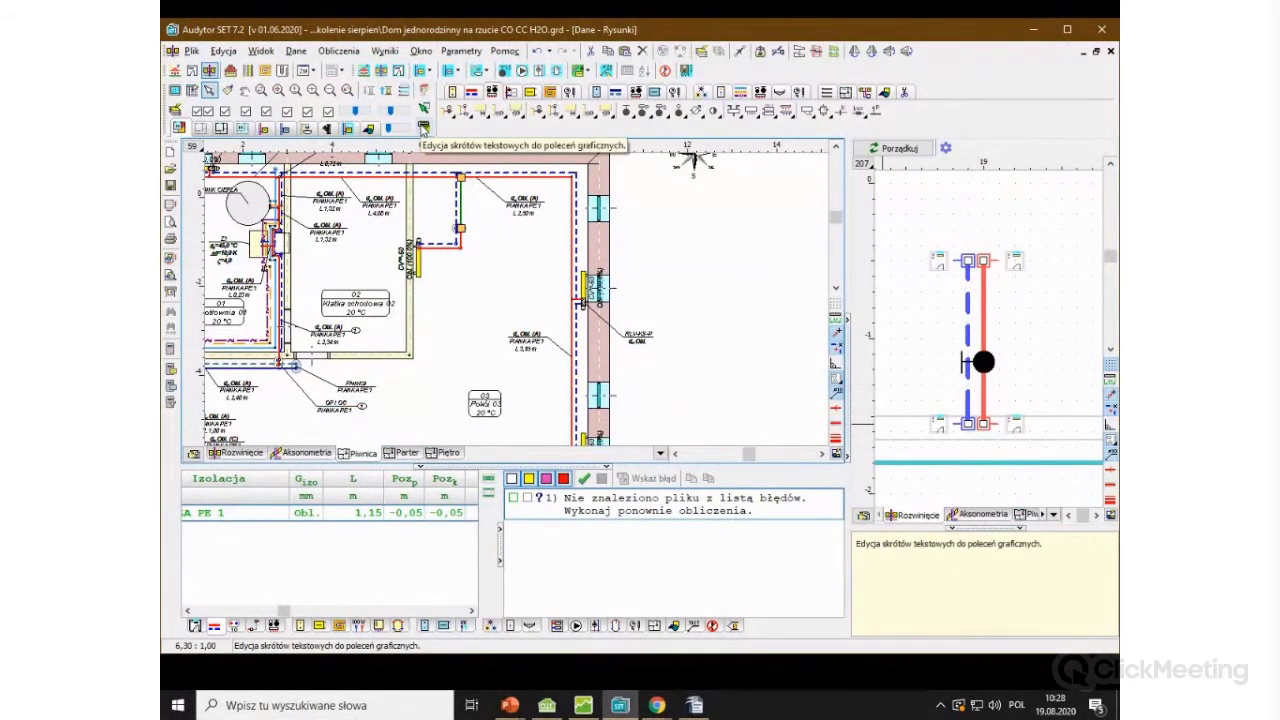
pyautogui.click(424, 128)
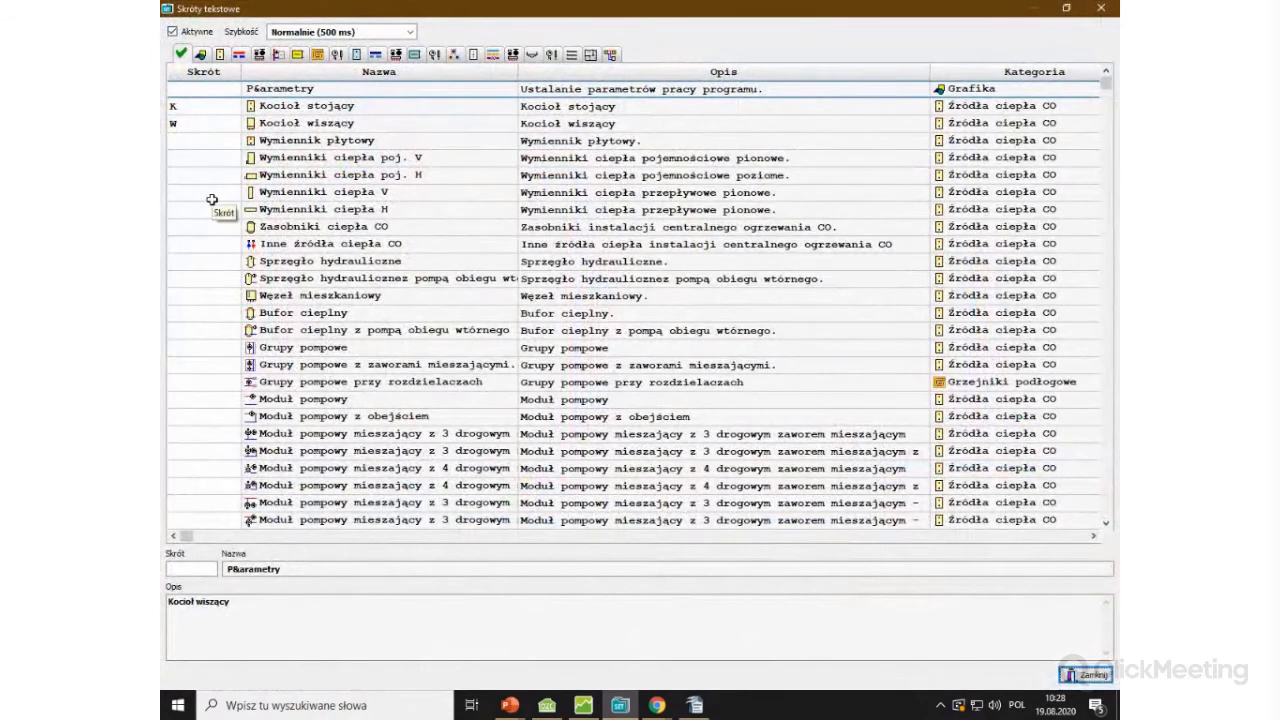
pyautogui.click(221, 160)
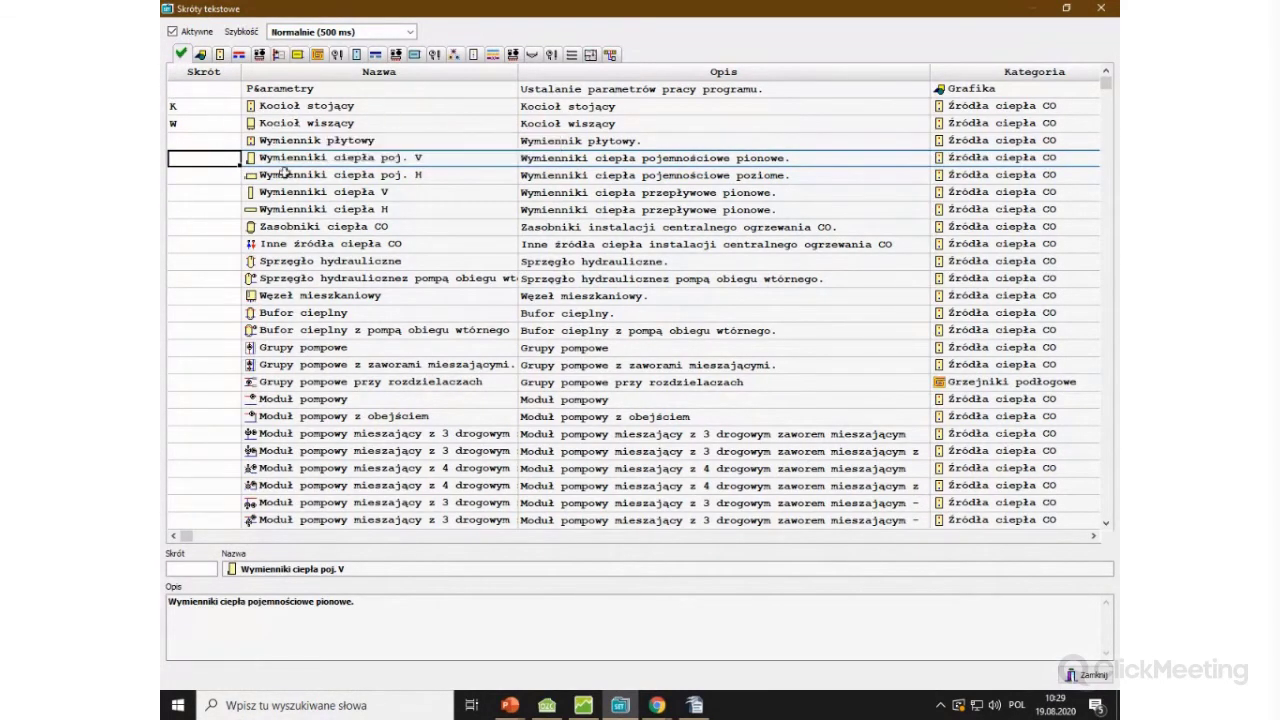
pyautogui.click(187, 104)
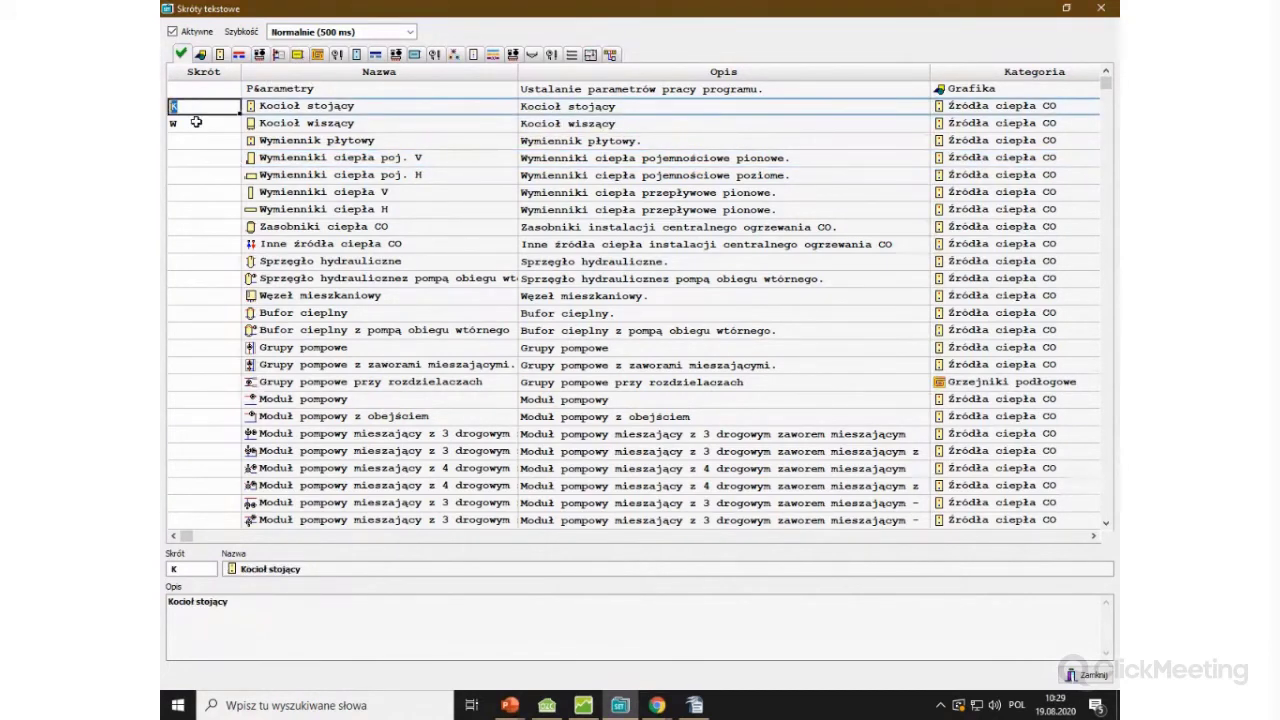
pyautogui.click(205, 174)
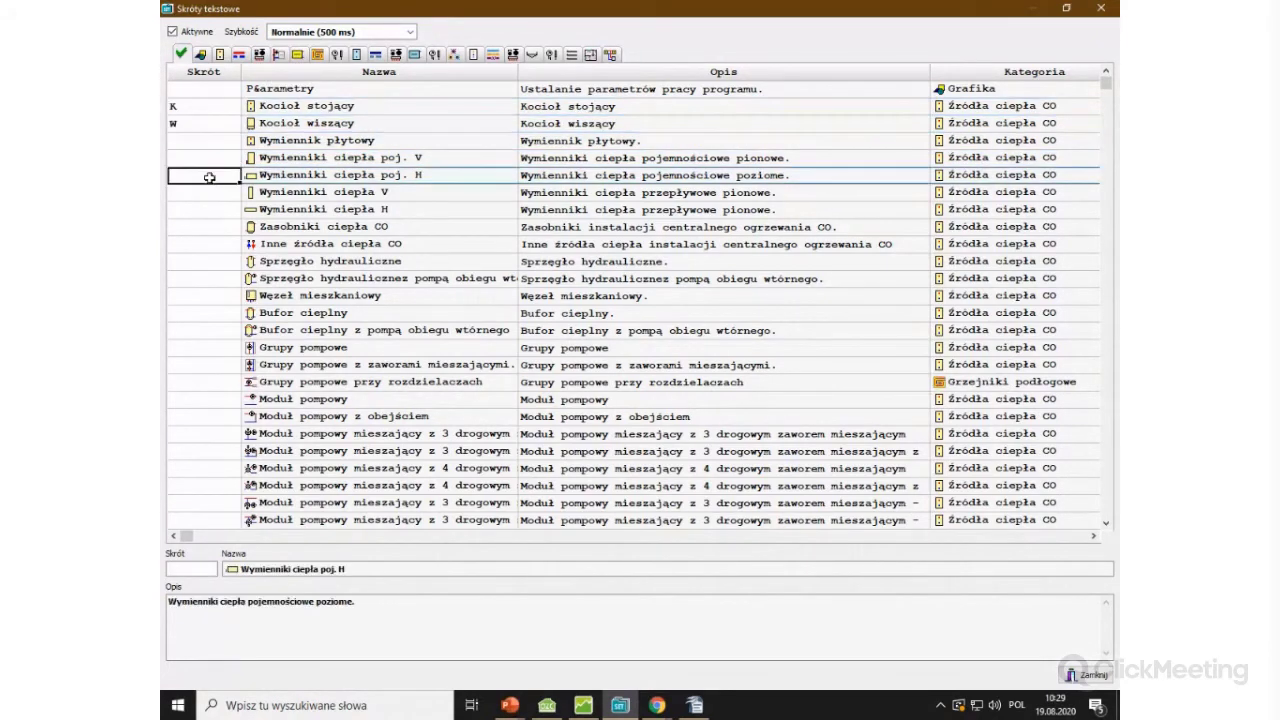
pyautogui.click(297, 55)
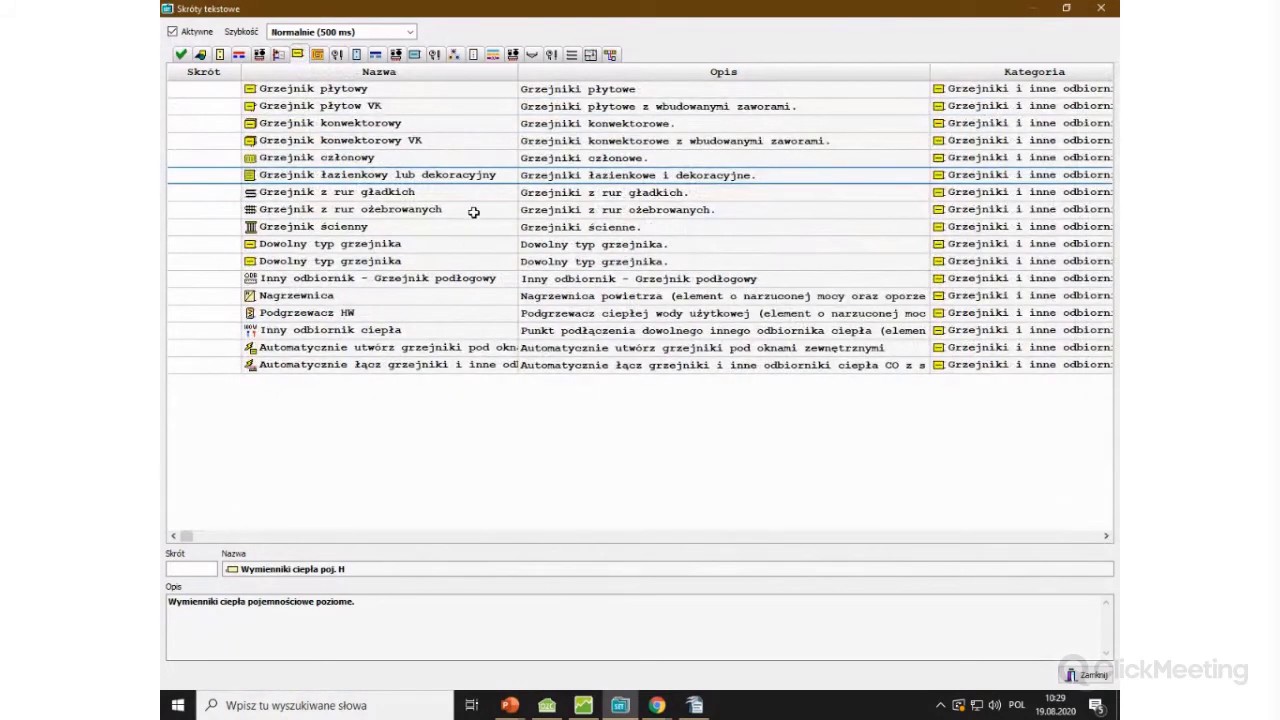
# Step: Assign the shortcut G to the Grzejnik płytowy command and close the text shortcut editor
pyautogui.click(208, 93)
pyautogui.write('G')
pyautogui.click(223, 142)
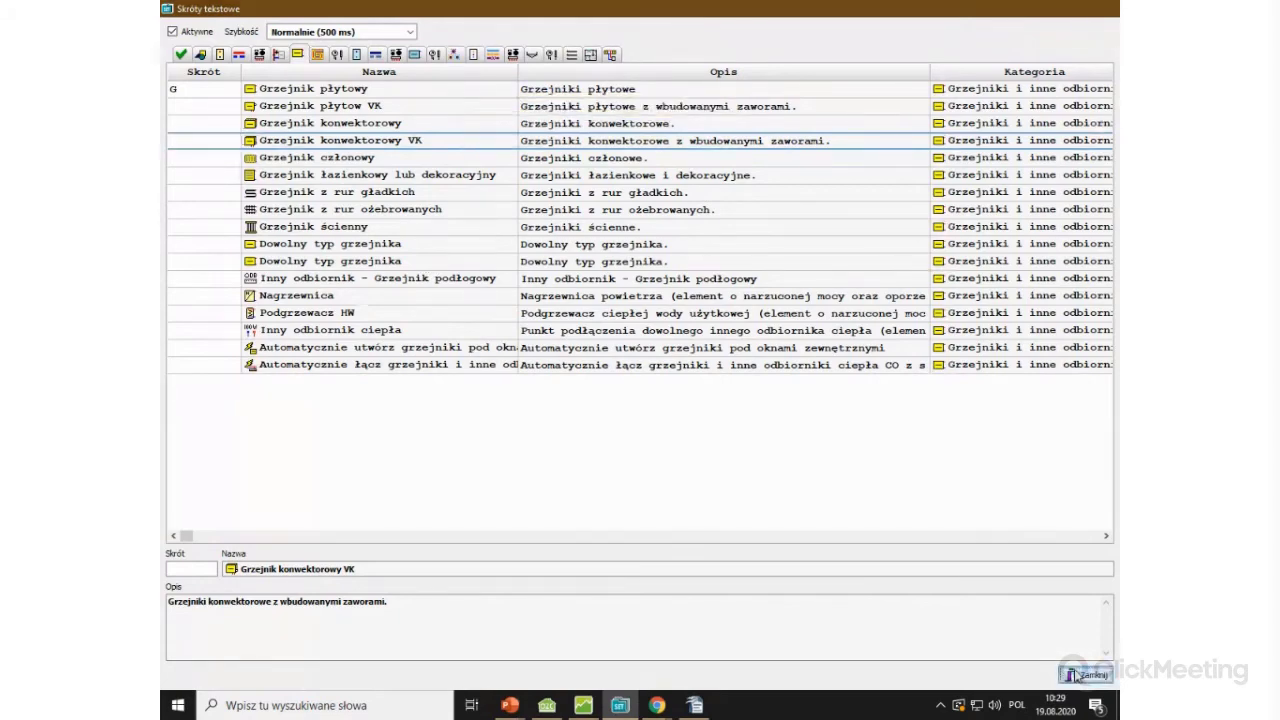
pyautogui.press('Escape')
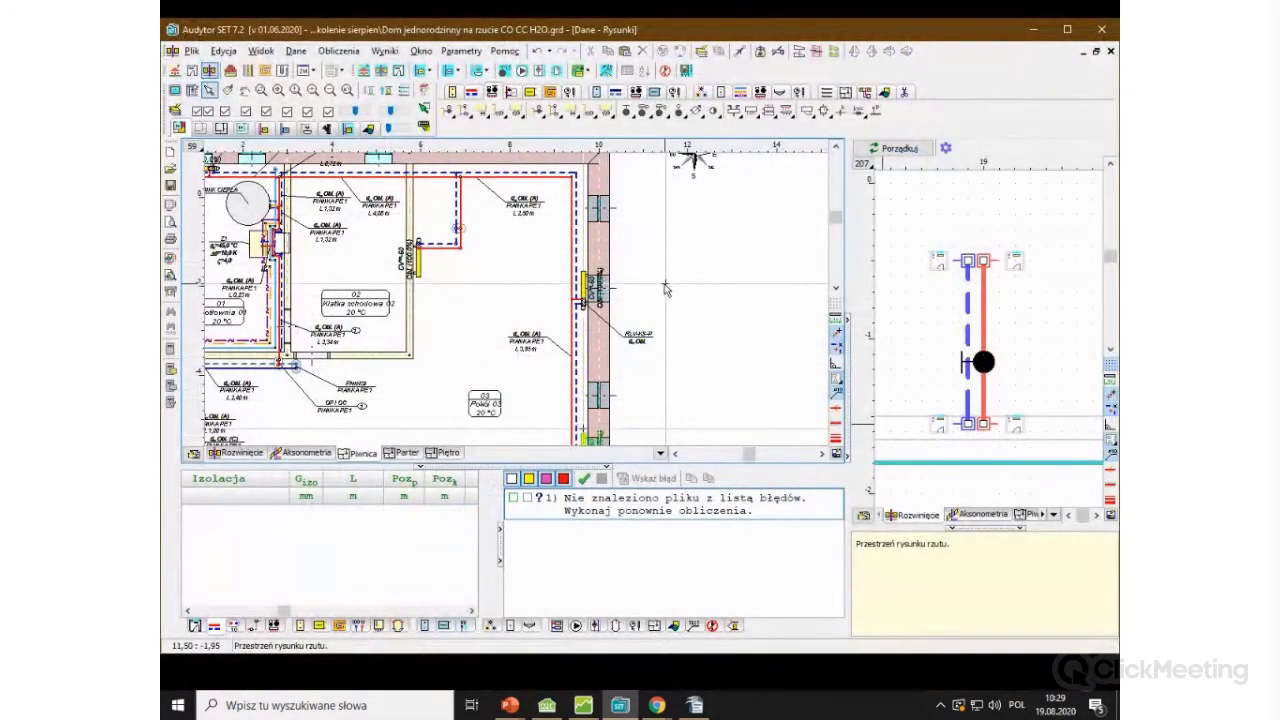
# Step: Use the text shortcut to place a Grzejnik płytowy in the open area of Pokój 03 on the Piwnica plan
pyautogui.hotkey('ctrl', 'v')
pyautogui.scroll(2, 478, 289)
pyautogui.scroll(2, 478, 289)
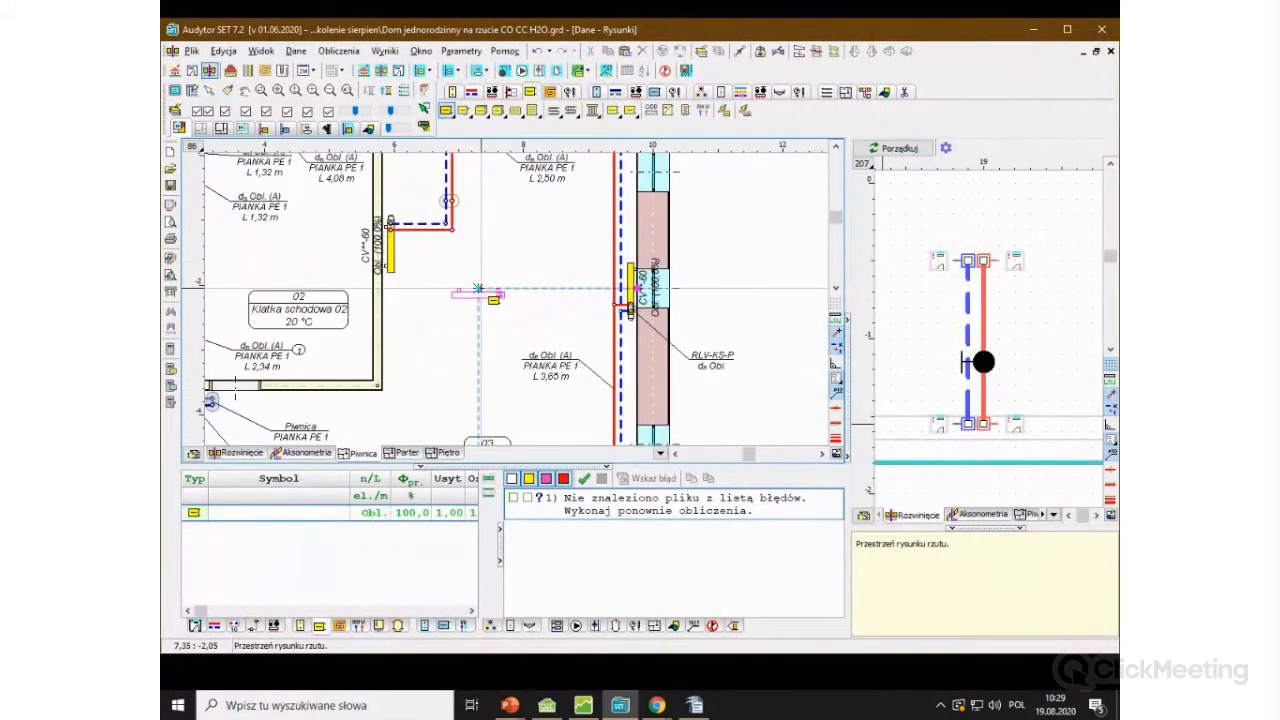
pyautogui.click(486, 269)
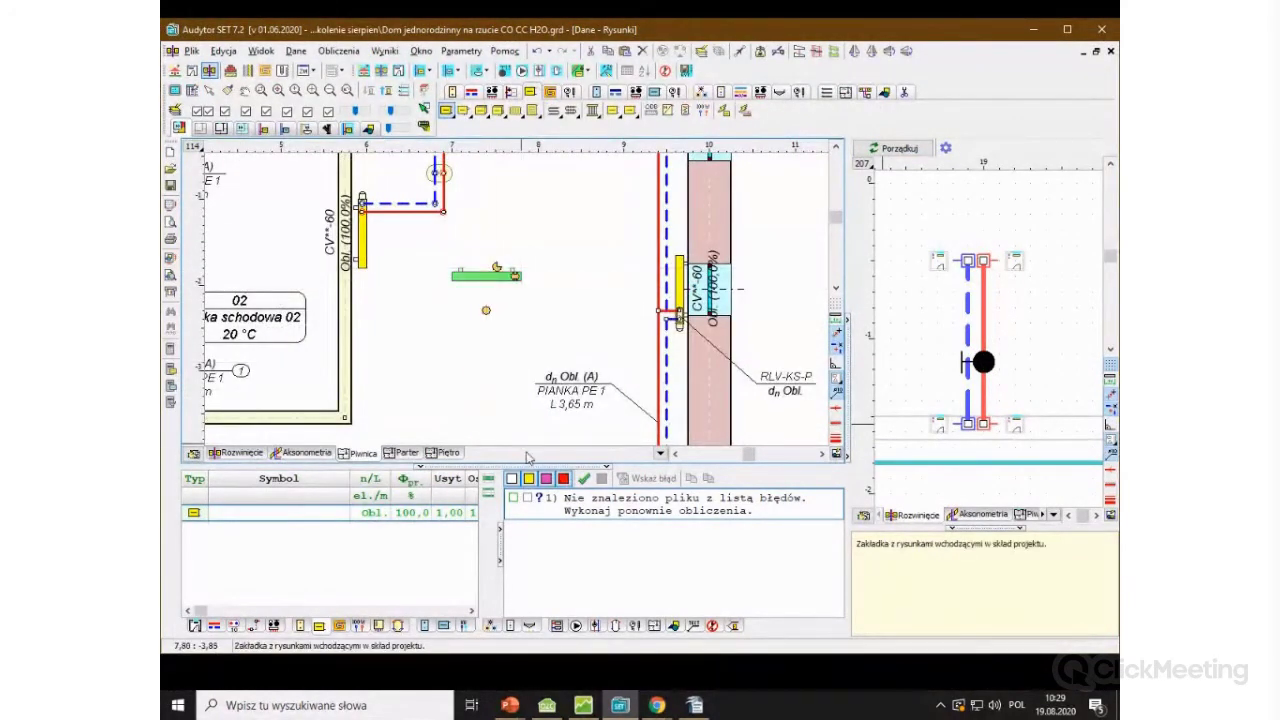
pyautogui.scroll(1, 438, 298)
pyautogui.scroll(1, 438, 298)
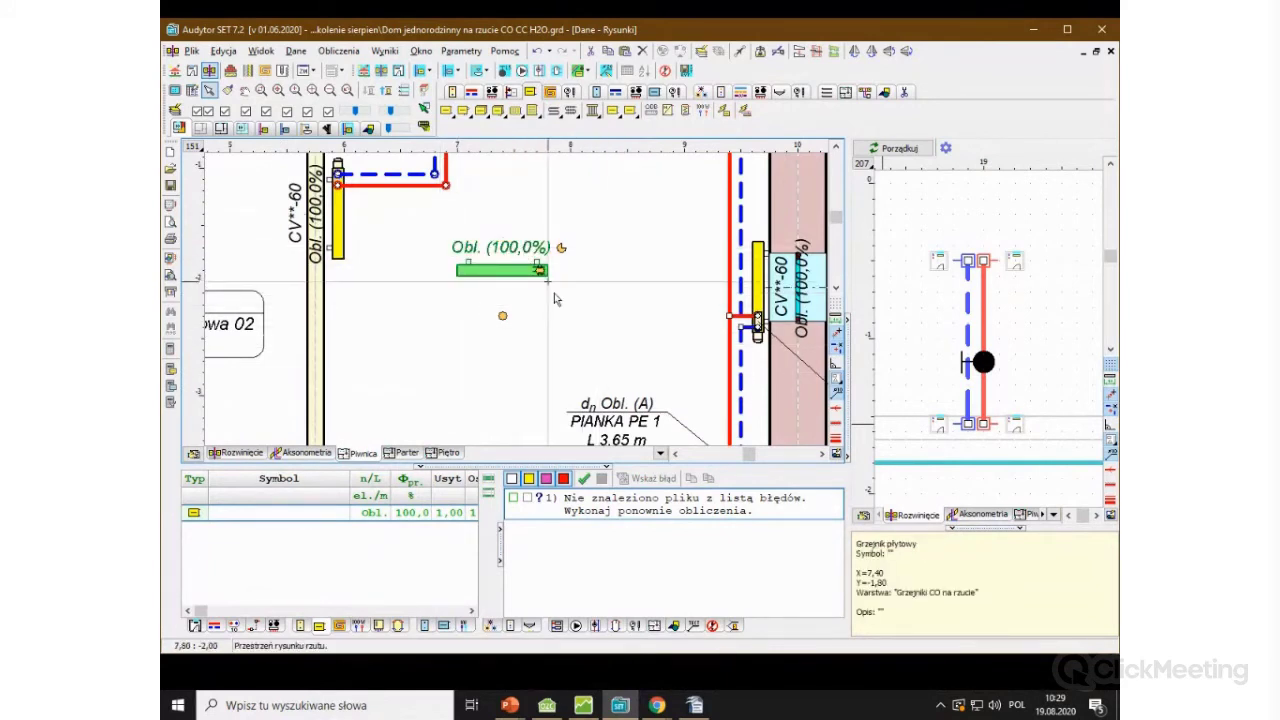
# Step: Place a wall-hung boiler (kocioł wiszący) and a standing boiler (kocioł stojący) below the new radiator in Pokój 03
pyautogui.click(405, 332)
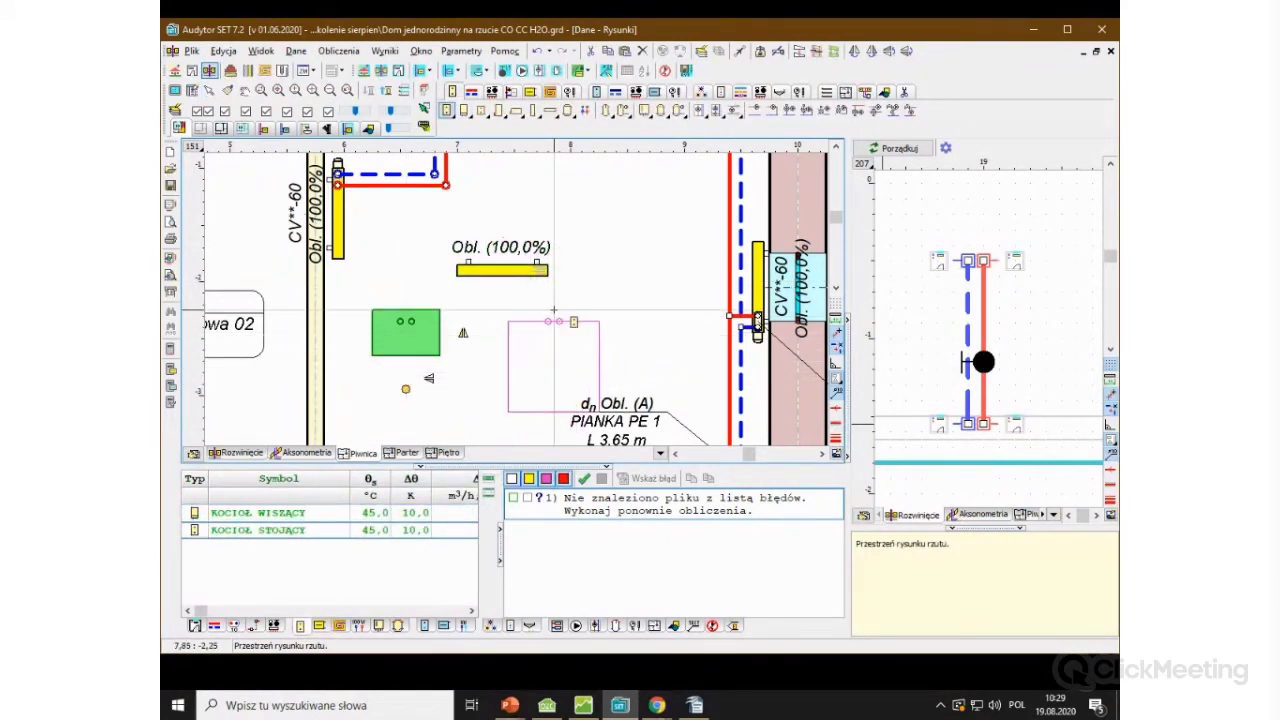
pyautogui.click(570, 316)
pyautogui.scroll(-5, 572, 240)
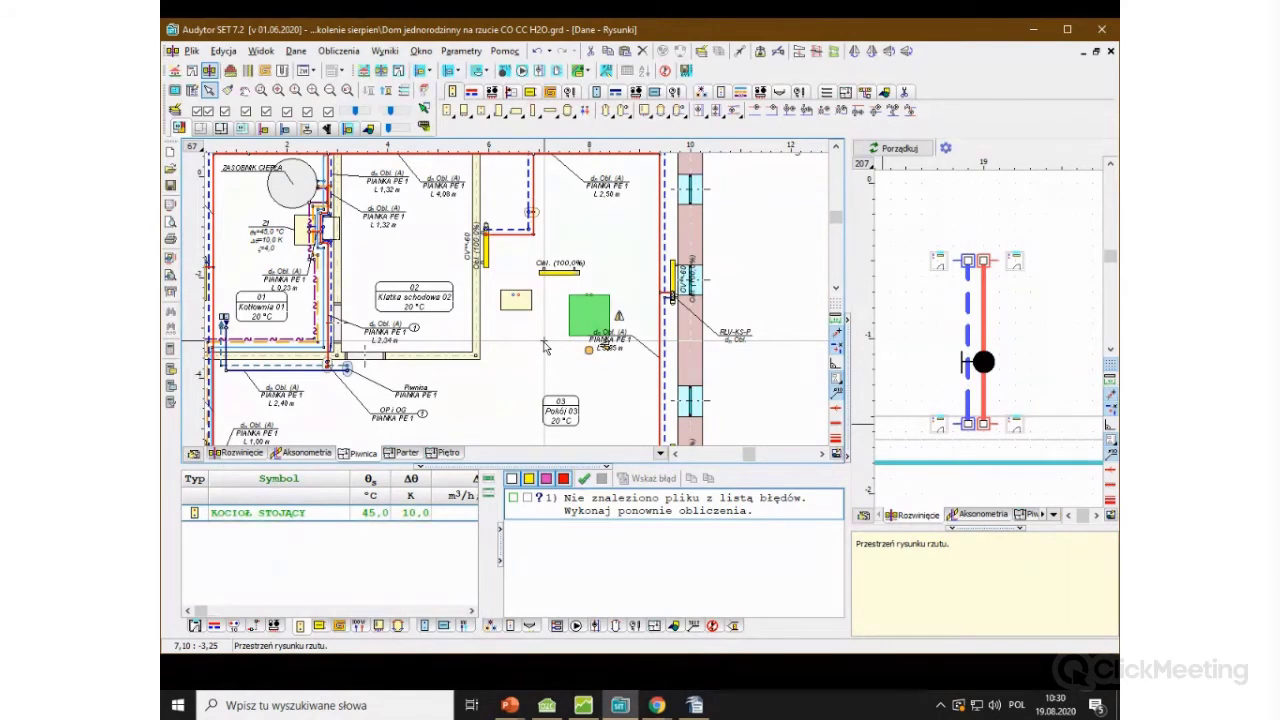
# Step: Check the slide of useful functions, then display both the previous and next storey drawings (Poprzedni i następny) on the Piwnica plan
pyautogui.hotkey('alt', 'Tab')
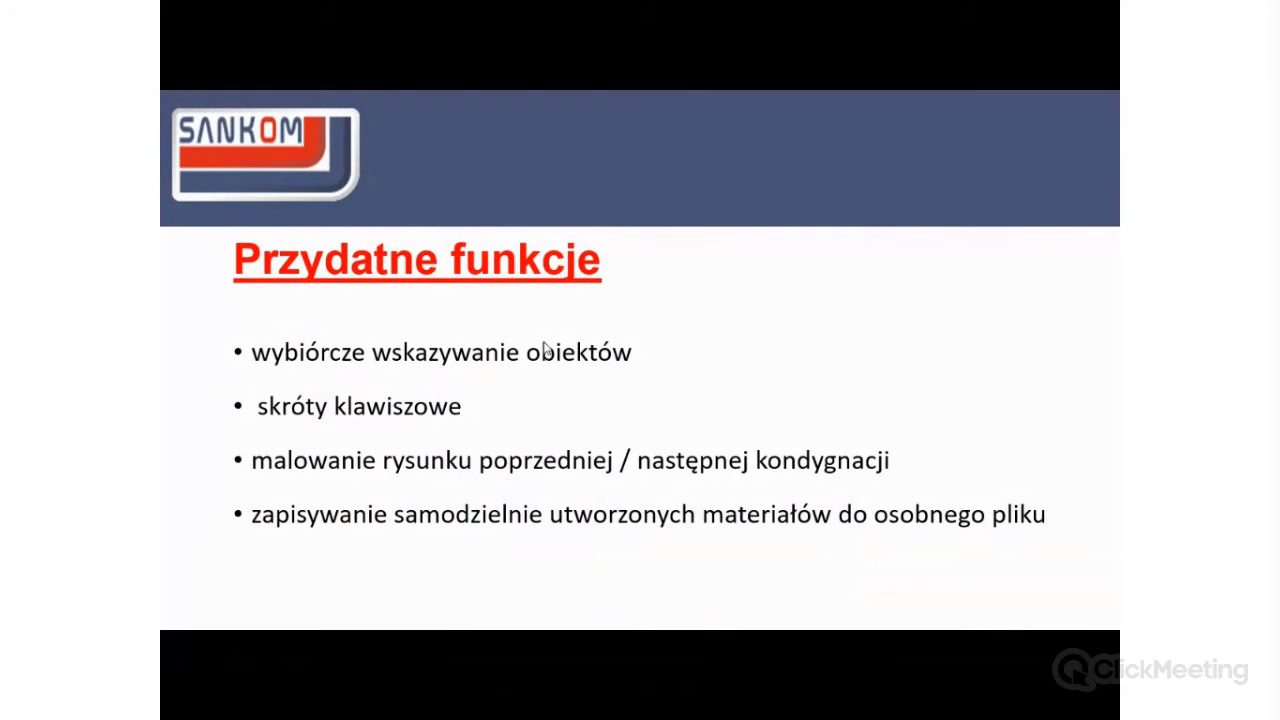
pyautogui.hotkey('alt', 'Tab')
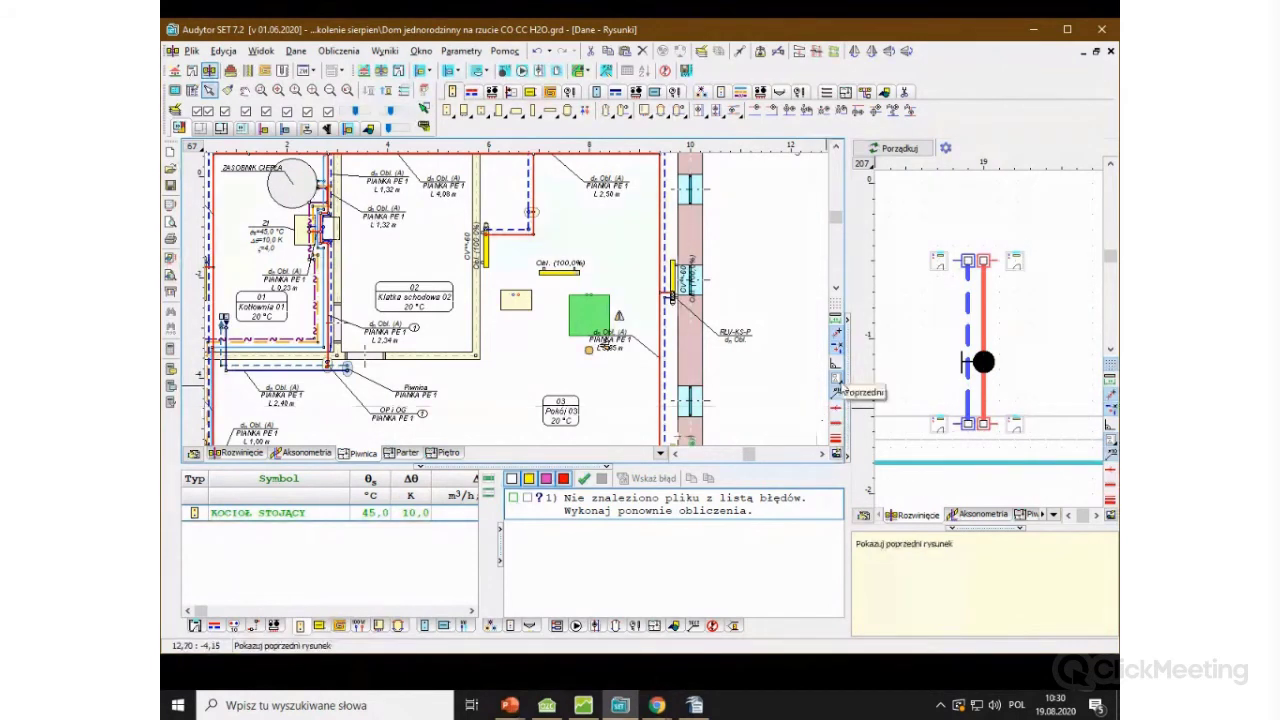
pyautogui.click(836, 379)
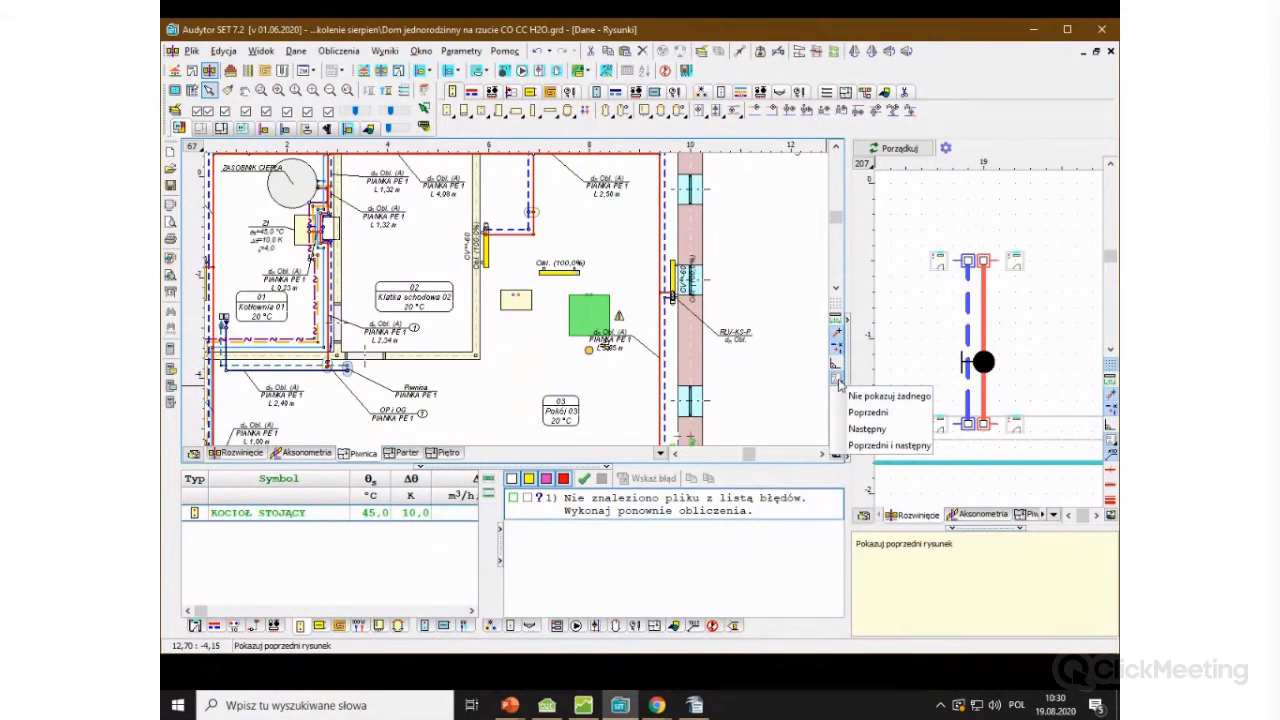
pyautogui.click(898, 447)
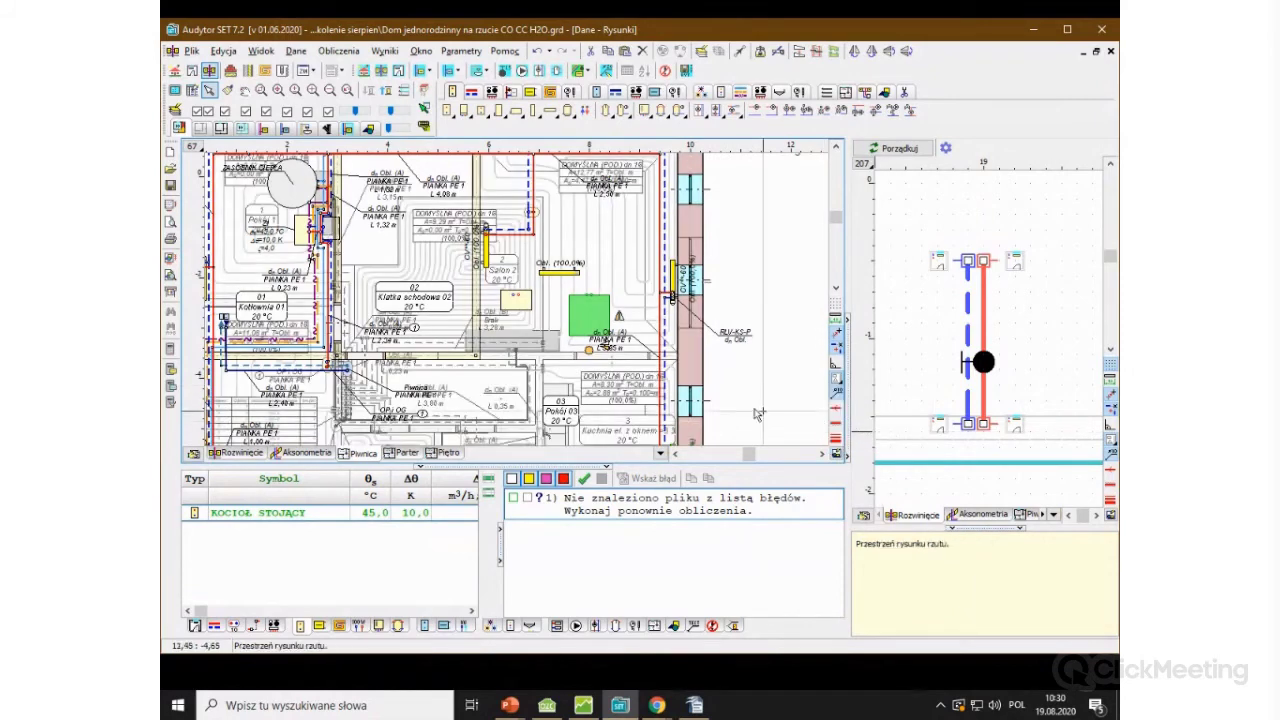
# Step: Examine how the adjacent storey's pipes, floor heating loops and labels line up with the Piwnica plan around Klatka schodowa 02
pyautogui.scroll(3, 356, 250)
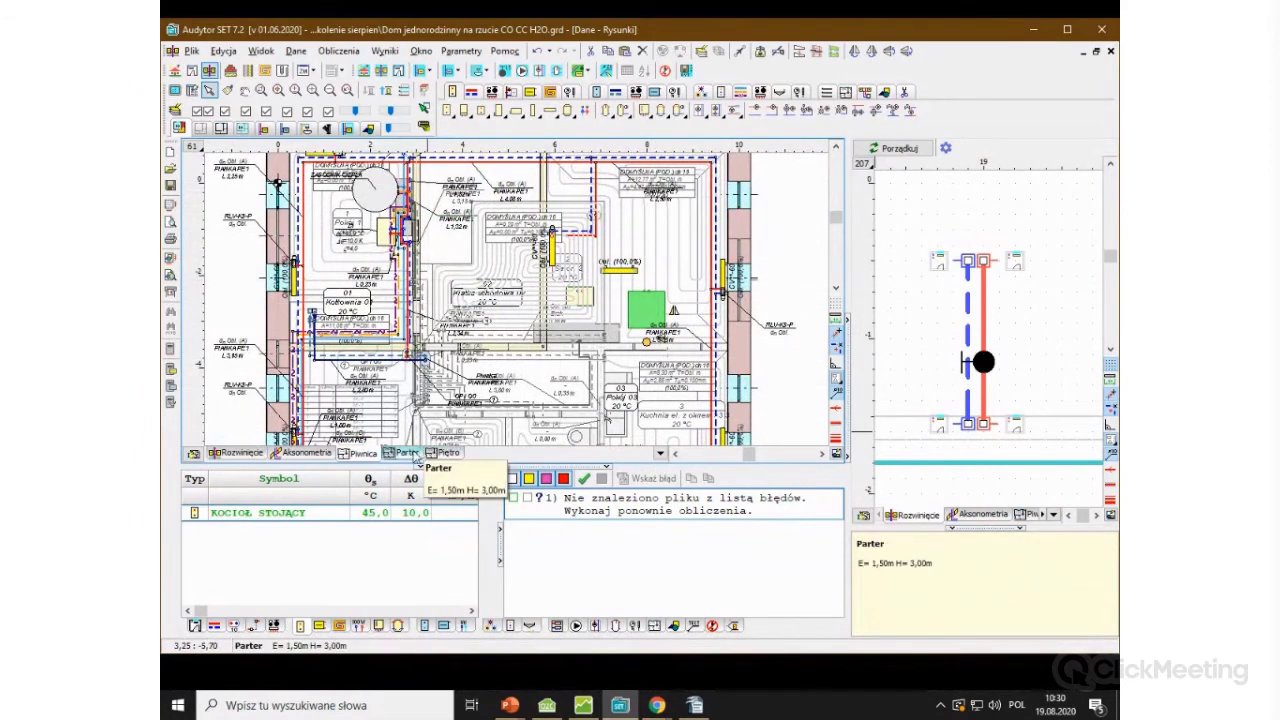
pyautogui.scroll(3, 465, 186)
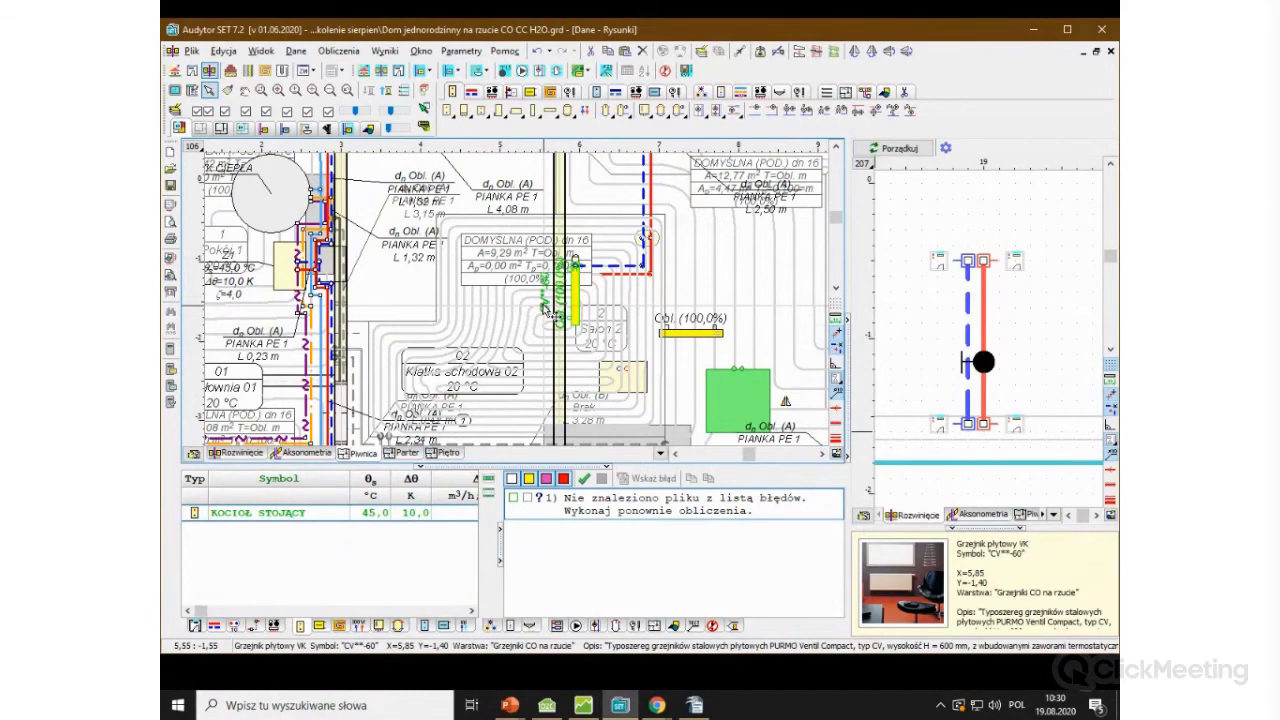
pyautogui.scroll(3, 470, 262)
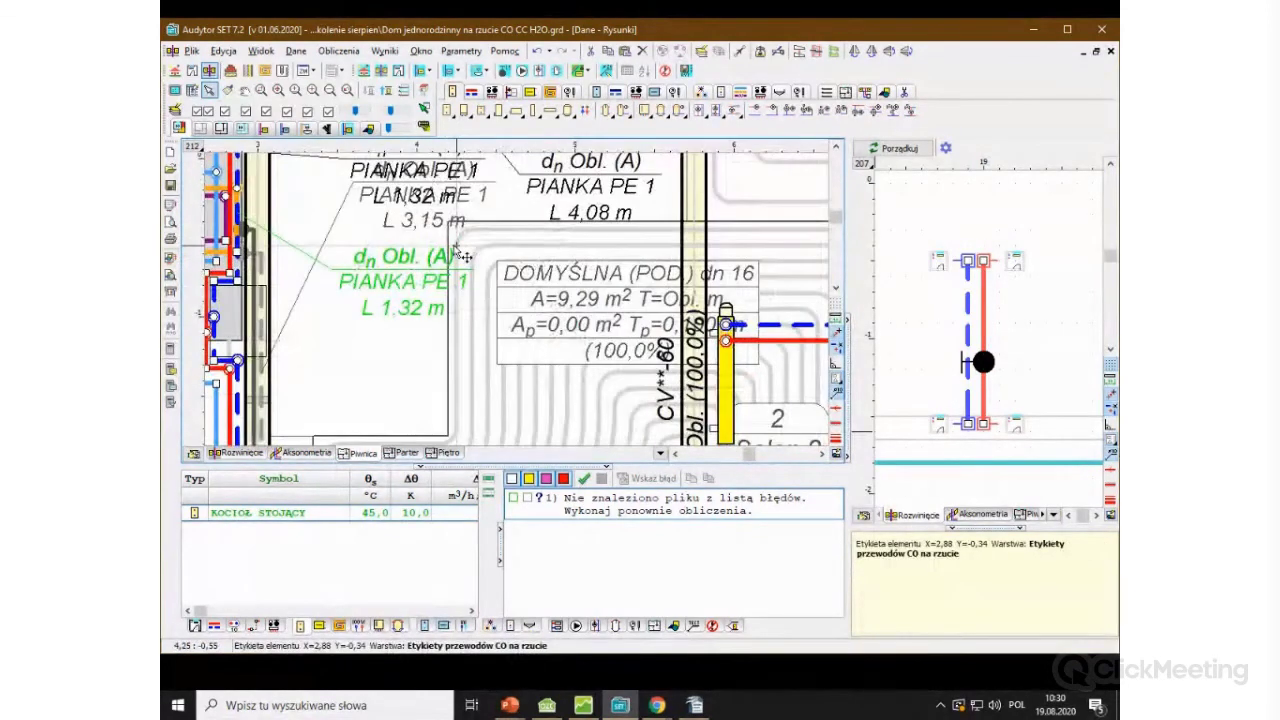
pyautogui.scroll(-1, 425, 250)
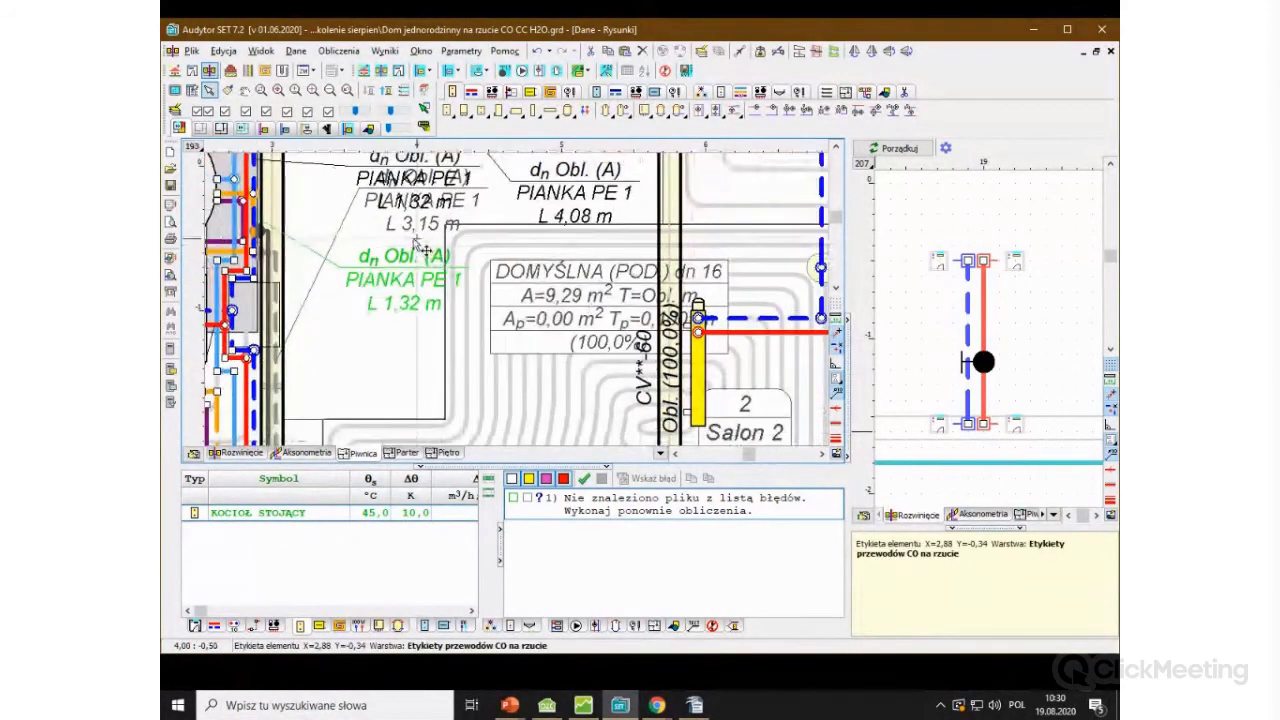
pyautogui.scroll(-1, 425, 250)
pyautogui.scroll(-1, 505, 363)
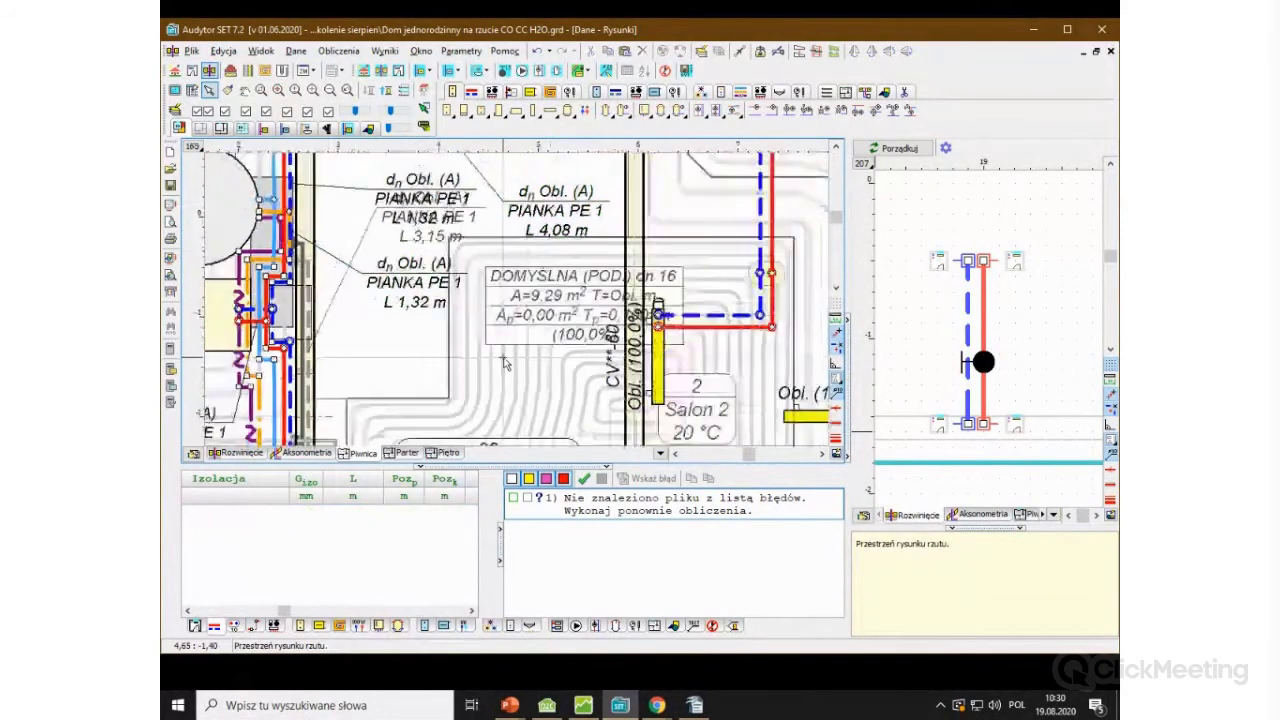
pyautogui.scroll(-1, 505, 363)
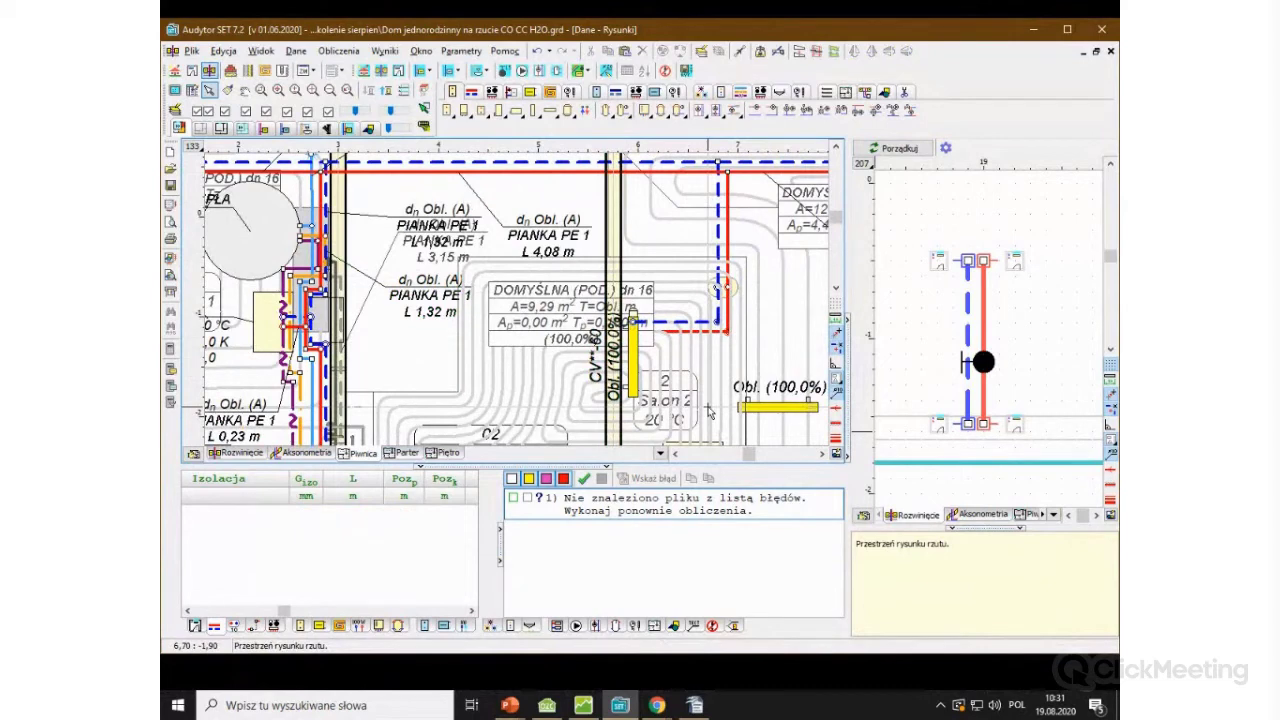
pyautogui.scroll(-1, 648, 261)
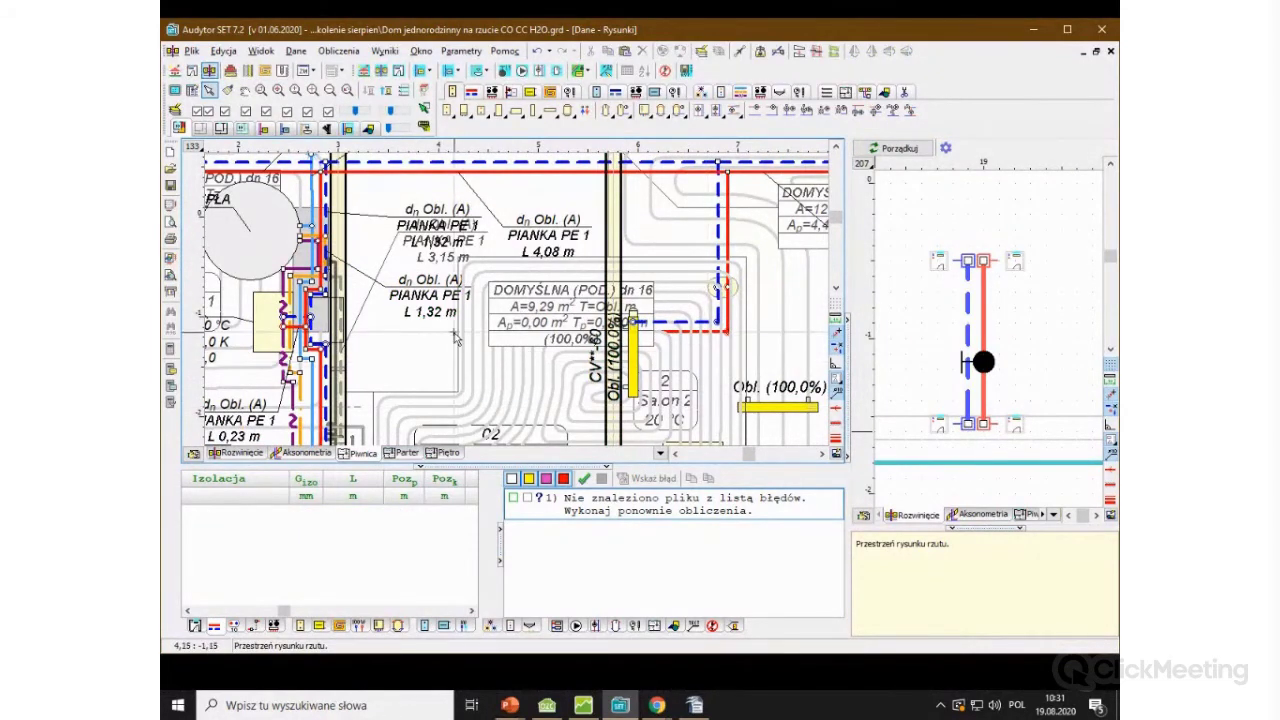
pyautogui.scroll(-1, 648, 261)
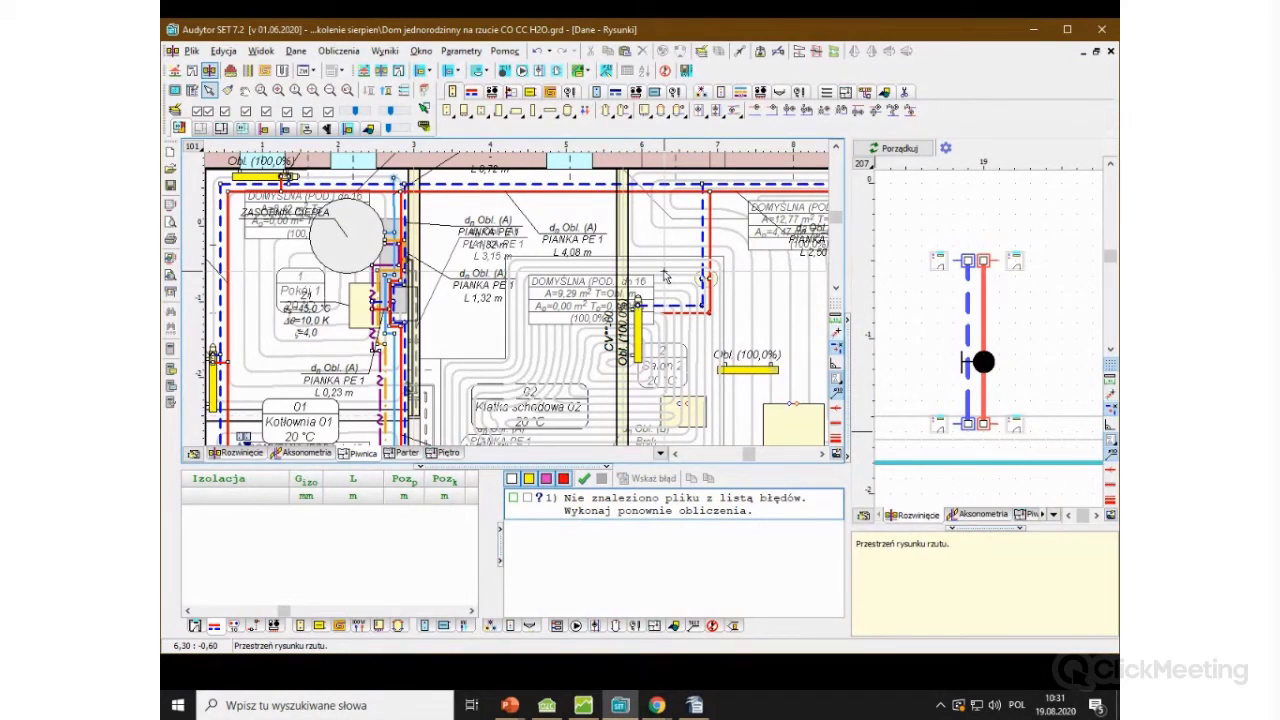
# Step: Switch to Audytor OZC and open the building materials catalogue of the swiadectwo_ozc project
pyautogui.hotkey('alt', 'Tab')
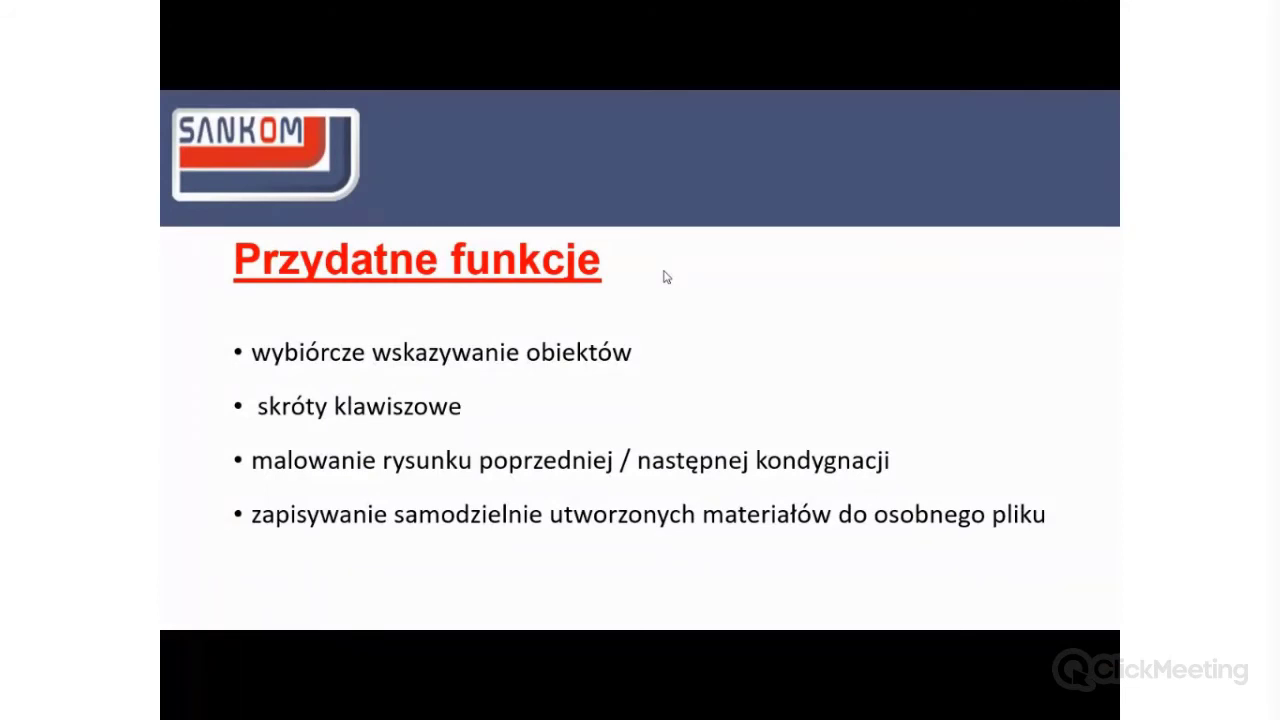
pyautogui.hotkey('alt', 'Tab')
pyautogui.hotkey('alt', 'Tab')
pyautogui.hotkey('alt', 'Tab')
pyautogui.hotkey('alt', 'Tab')
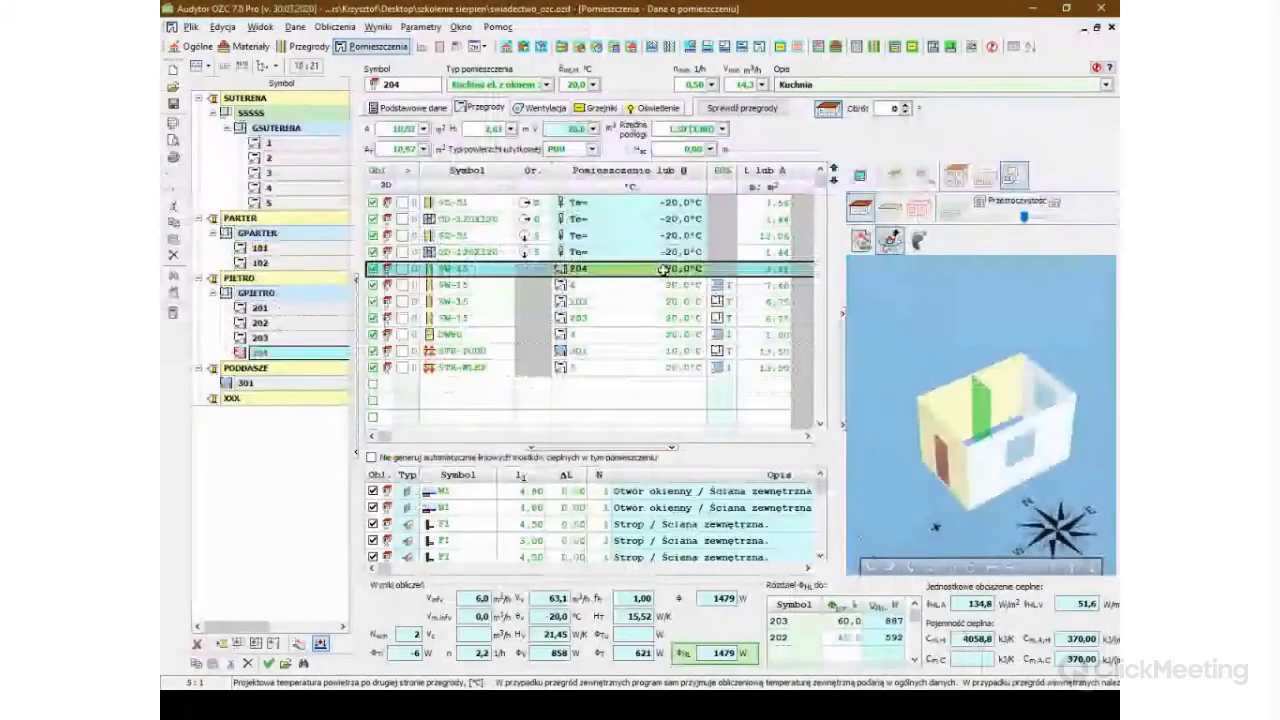
pyautogui.click(251, 46)
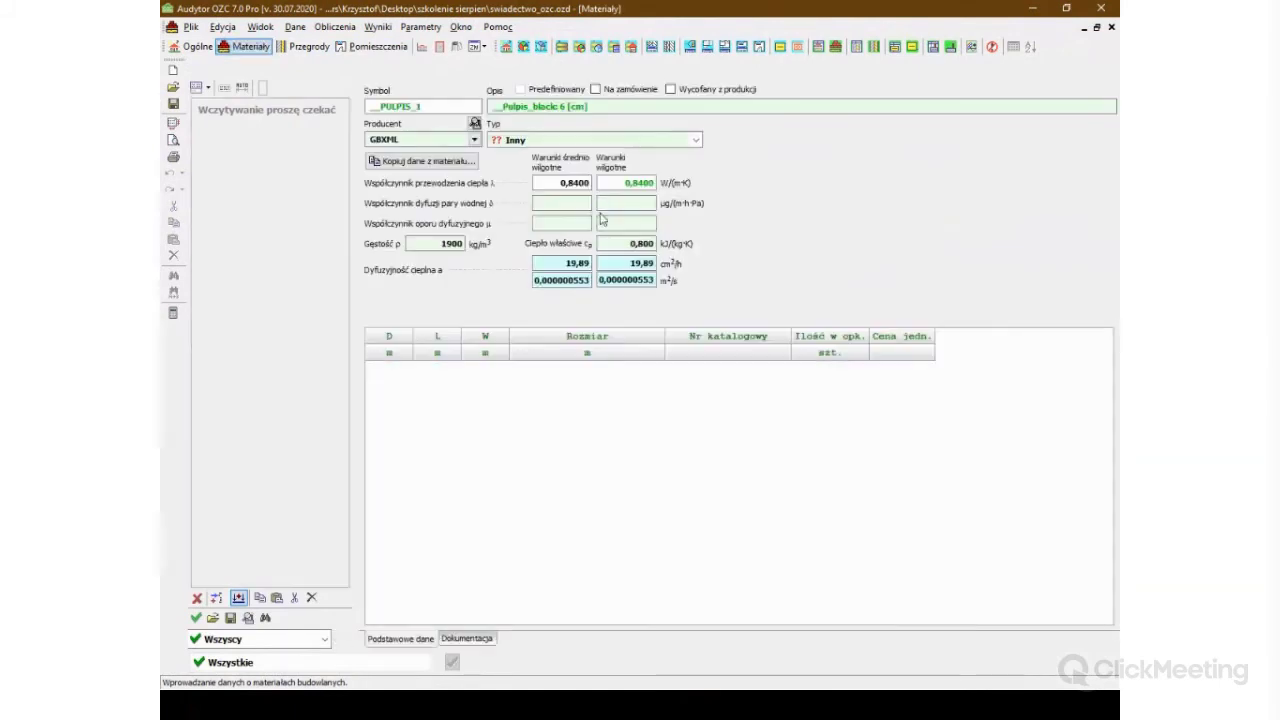
# Step: Select the homogeneous materials from CEGŁA-PEŁN through CYNK in the catalogue list
pyautogui.scroll(-10, 276, 409)
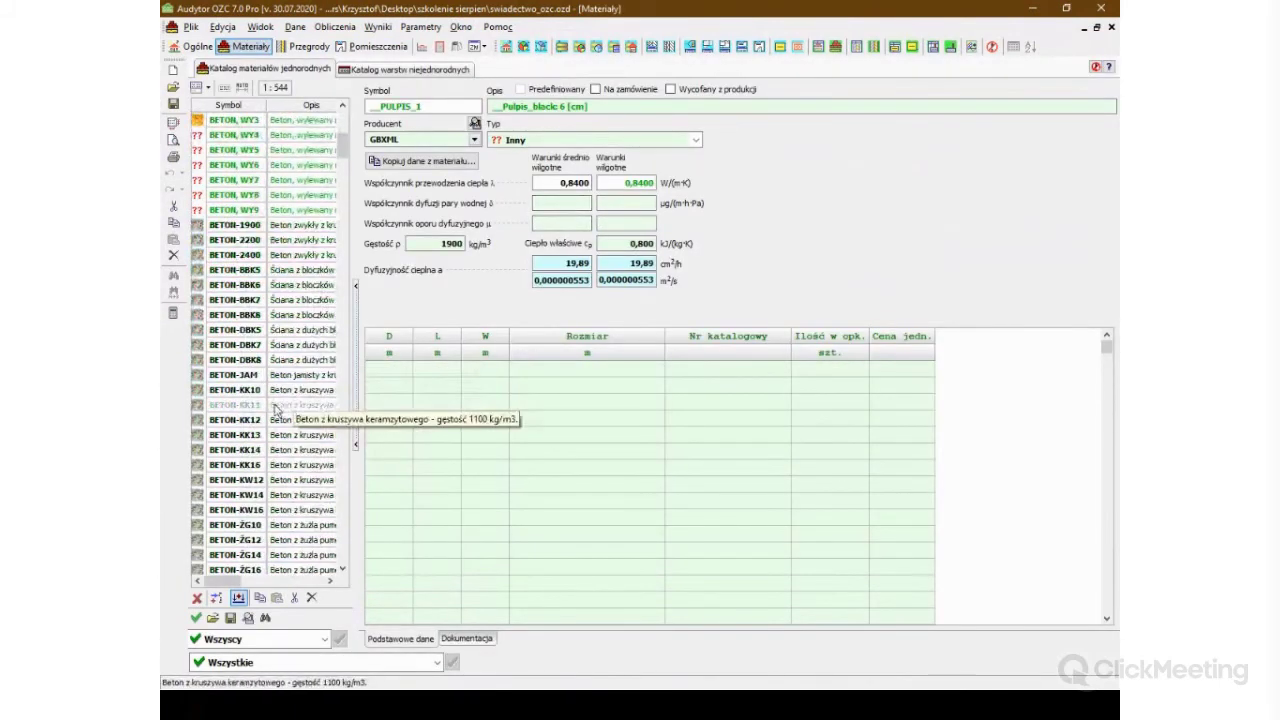
pyautogui.click(276, 409)
pyautogui.scroll(-3, 280, 430)
pyautogui.click(291, 450)
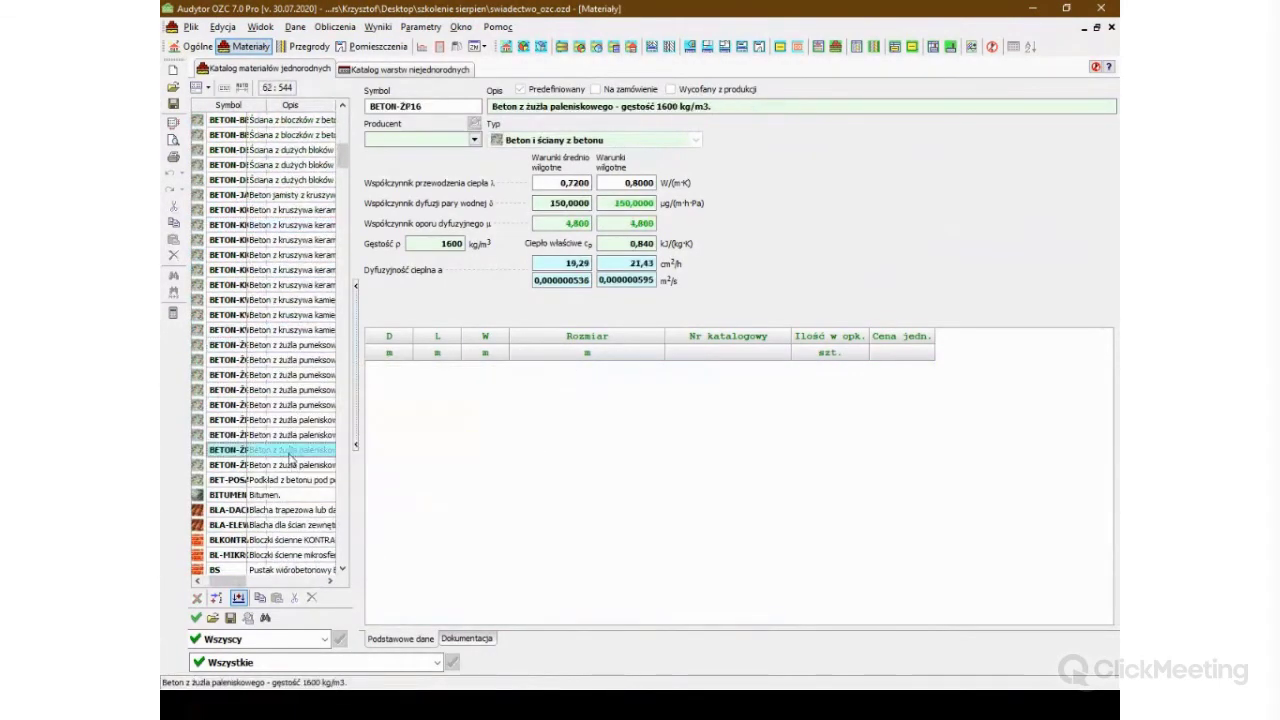
pyautogui.scroll(-5, 305, 488)
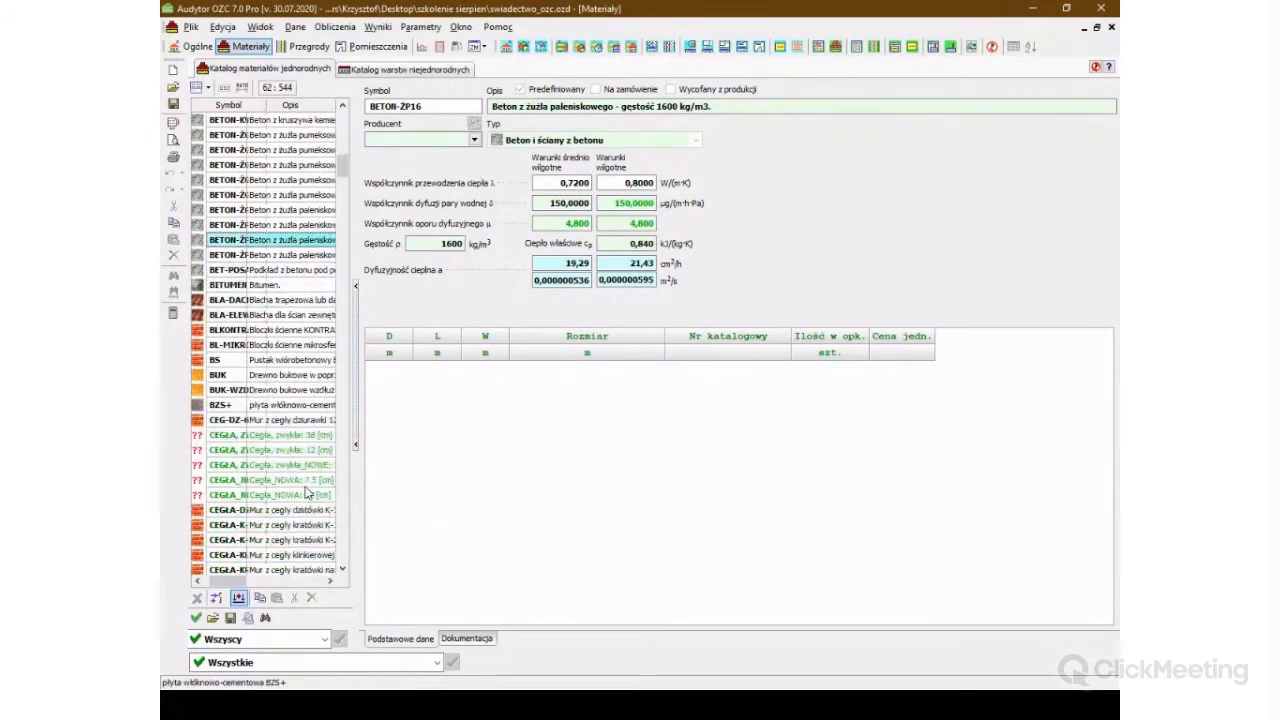
pyautogui.scroll(-5, 308, 493)
pyautogui.click(249, 345)
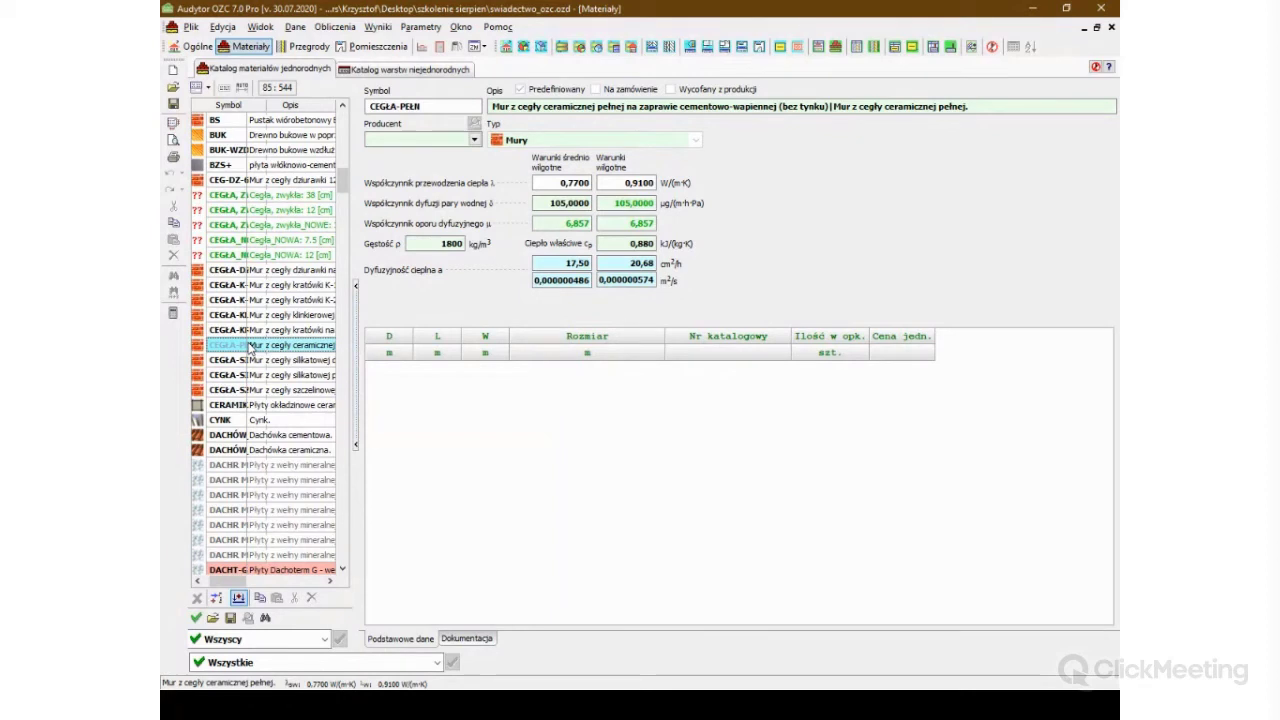
pyautogui.keyDown('shift'); pyautogui.click(240, 420); pyautogui.keyUp('shift')
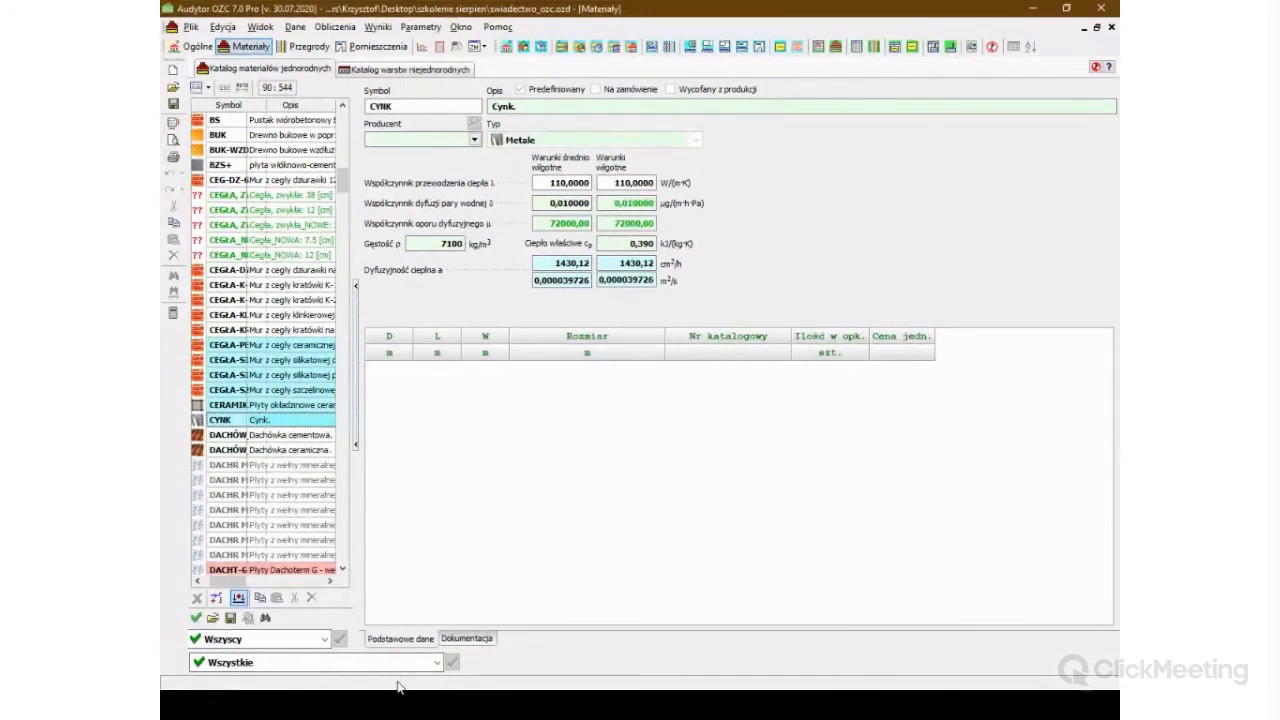
# Step: Save the selected materials to a Materiały jednorodne (*.mla) file named materialy and switch back to the presentation
pyautogui.click(230, 618)
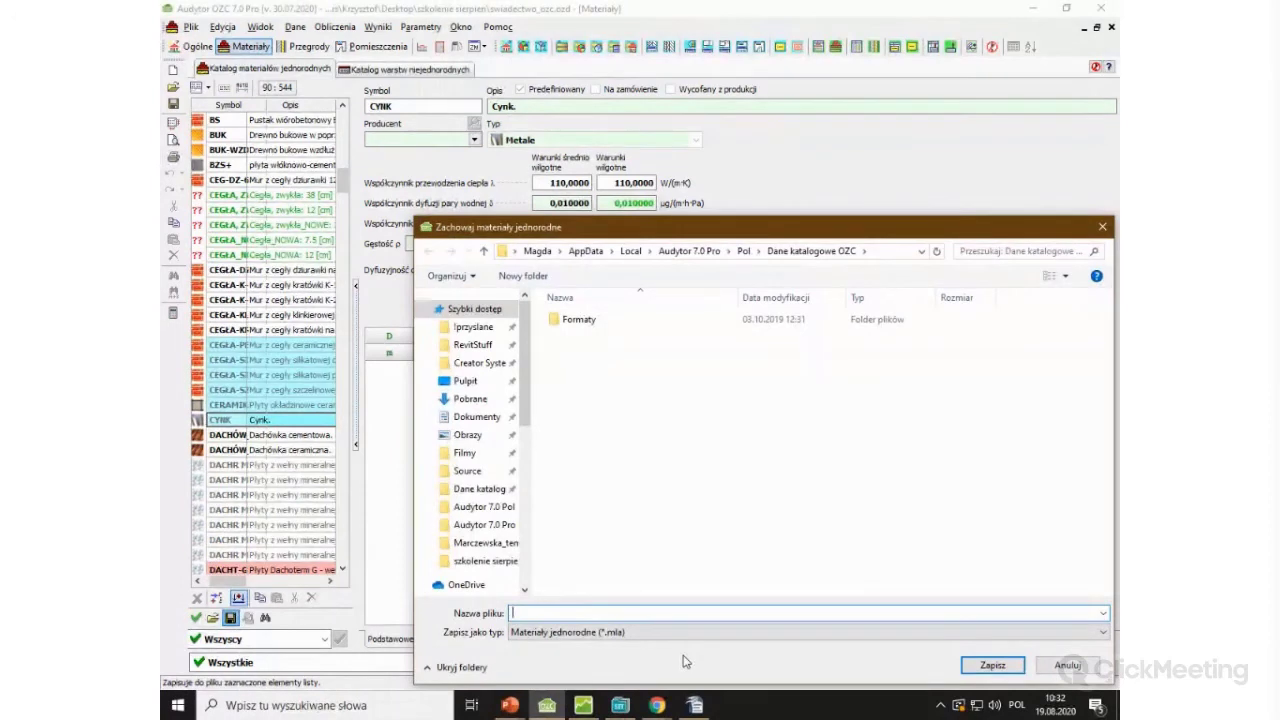
pyautogui.write('materiały')
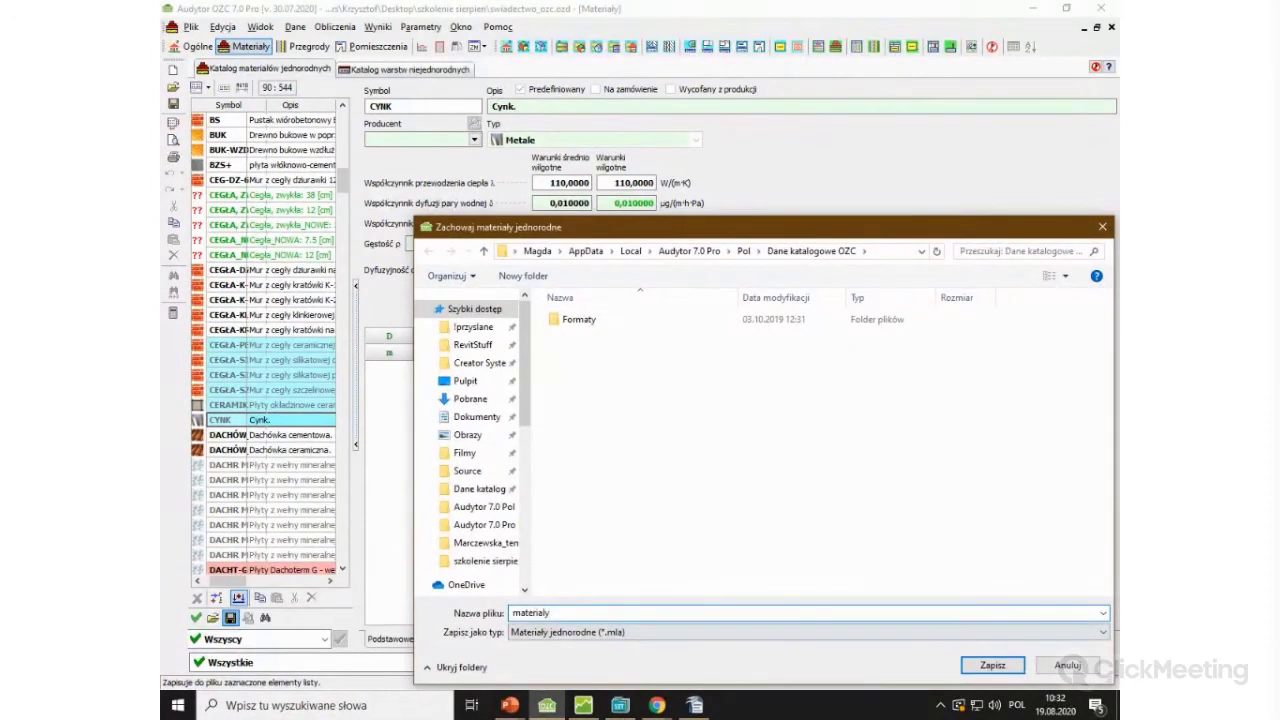
pyautogui.click(993, 665)
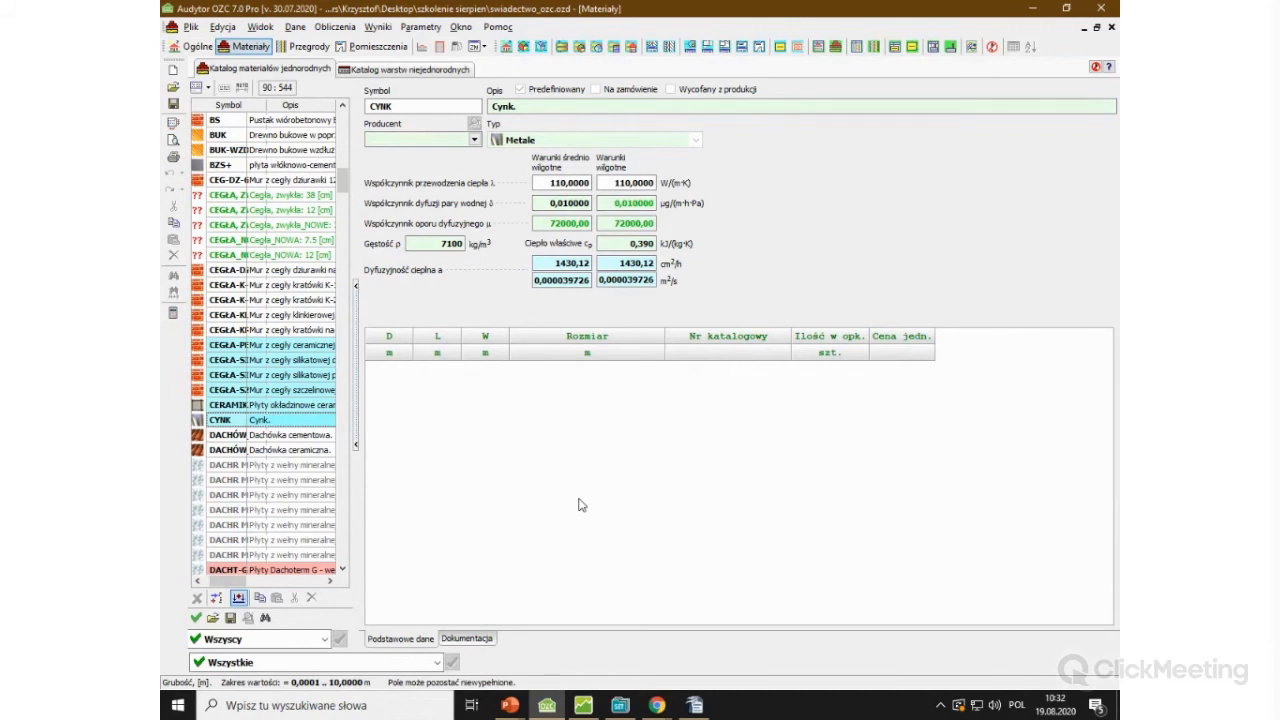
pyautogui.rightClick(581, 505)
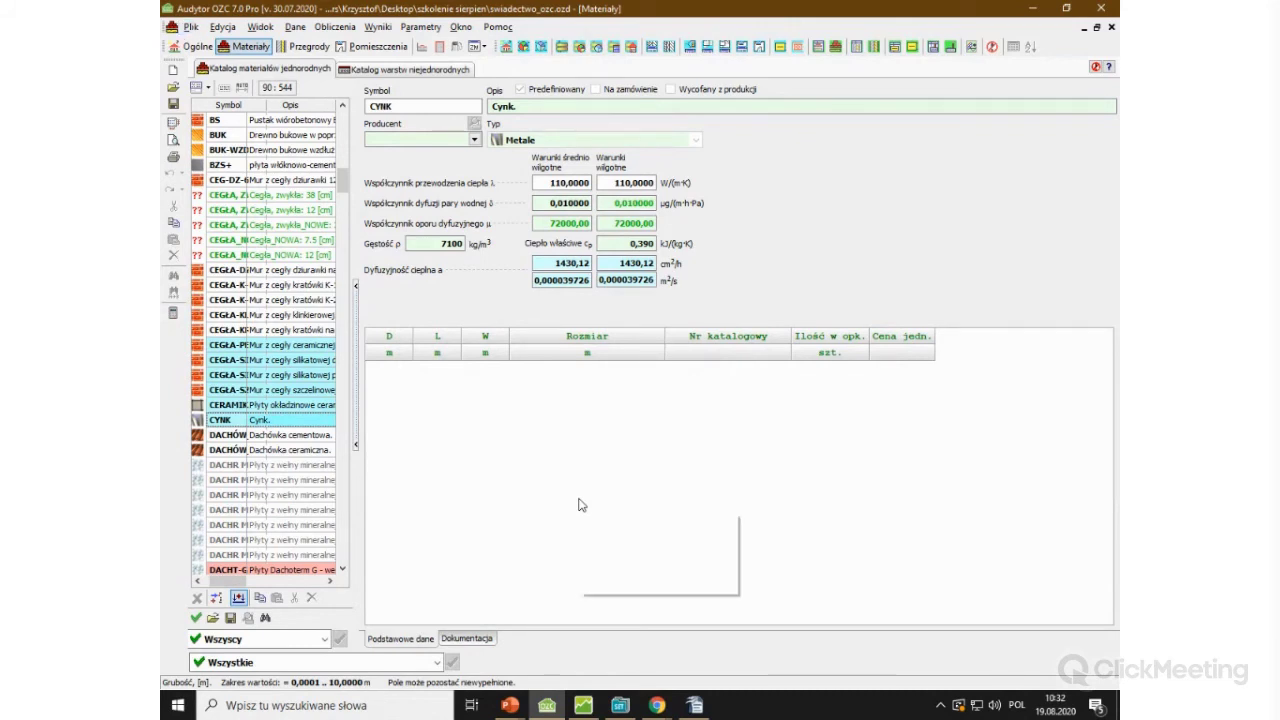
pyautogui.hotkey('alt', 'Tab')
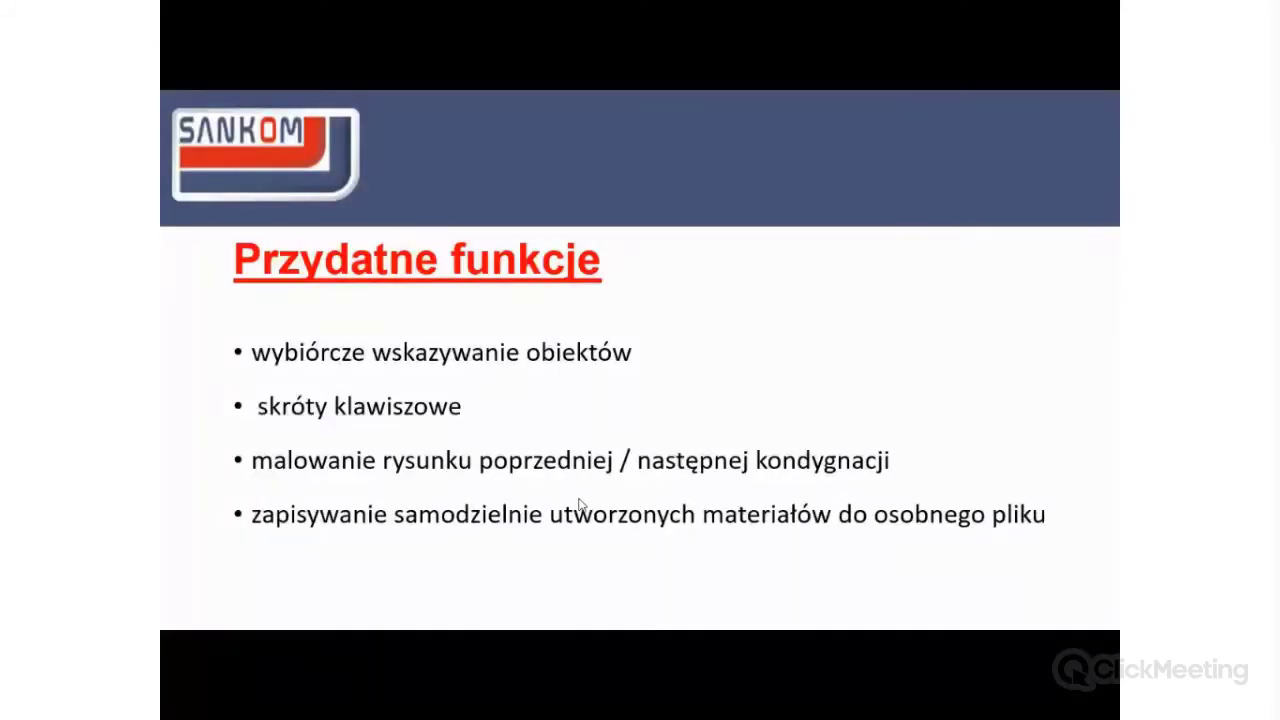